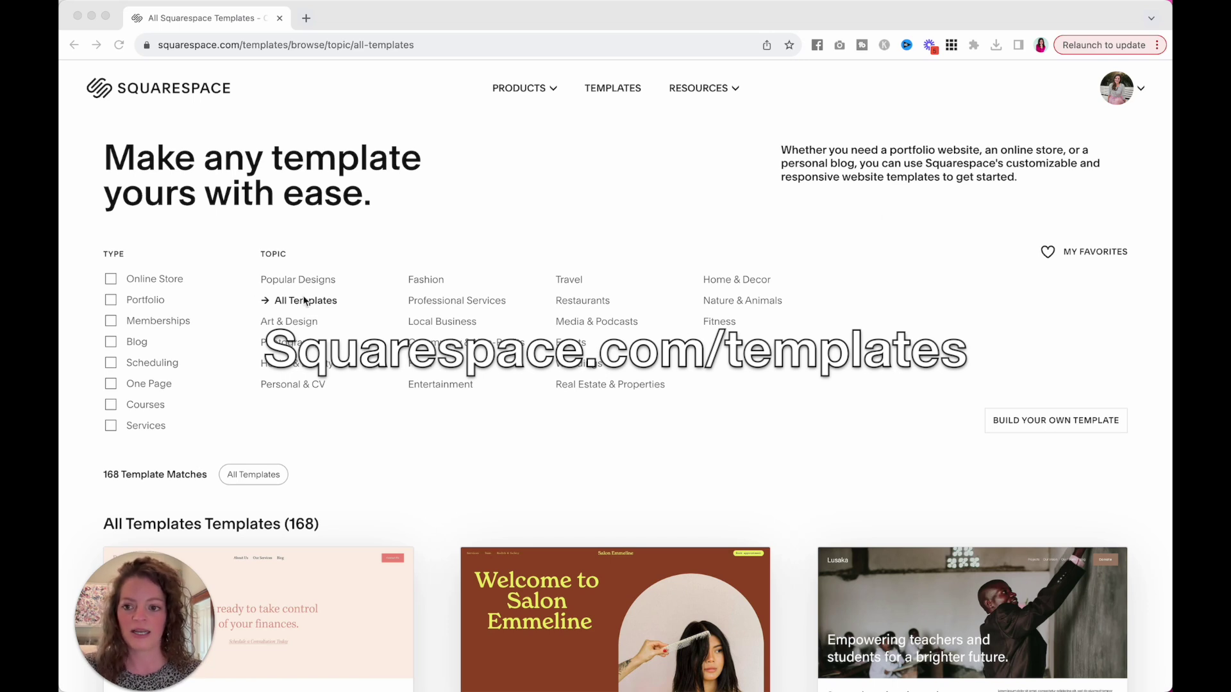
# Search the All Templates page for 'sellwood' with the browser's find bar
pyautogui.click(500, 23)
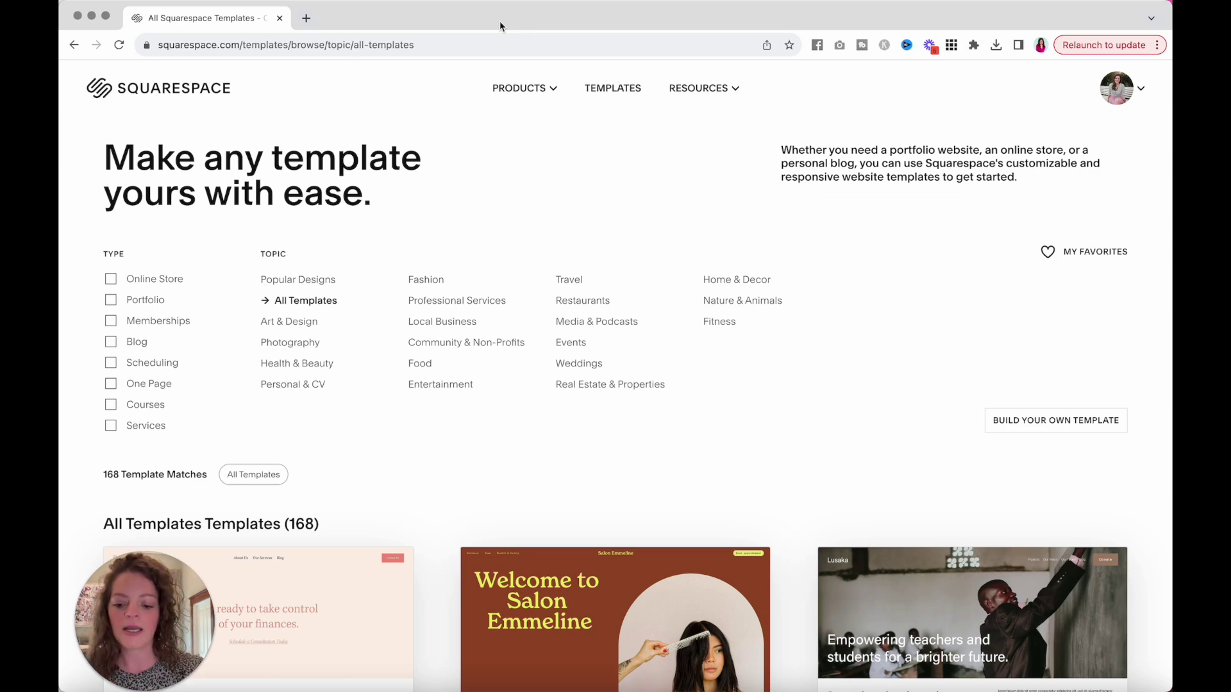
pyautogui.press('super+f')
pyautogui.write('sel')
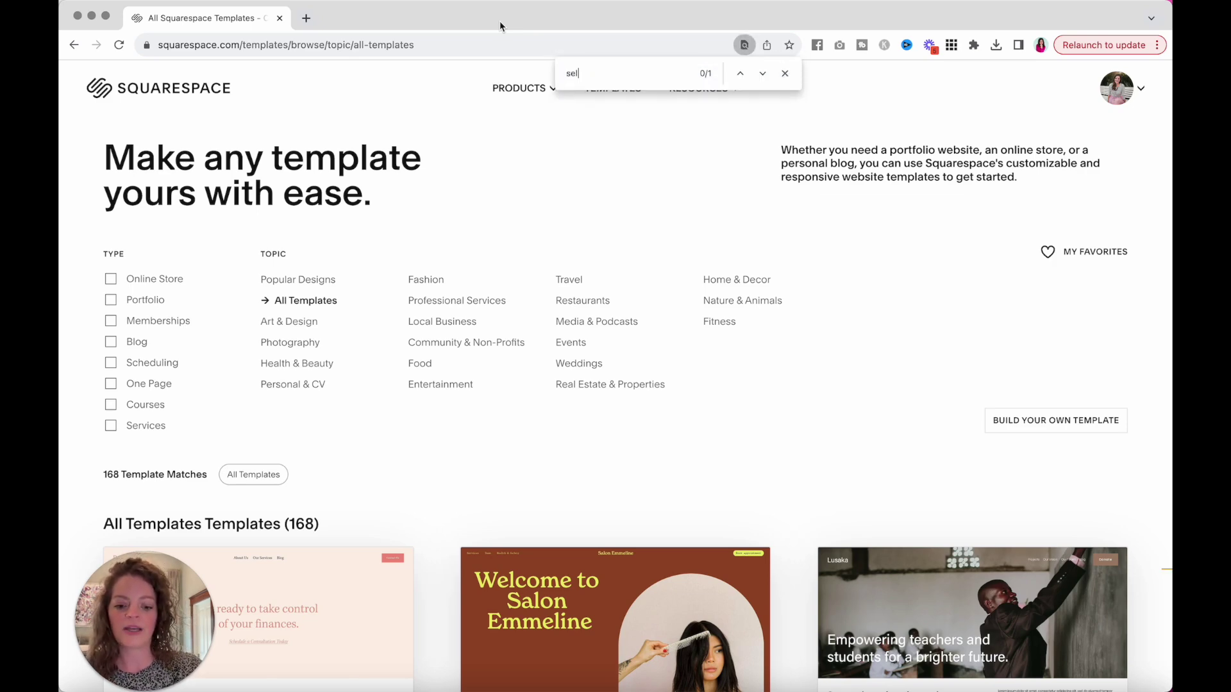
pyautogui.write('lwood')
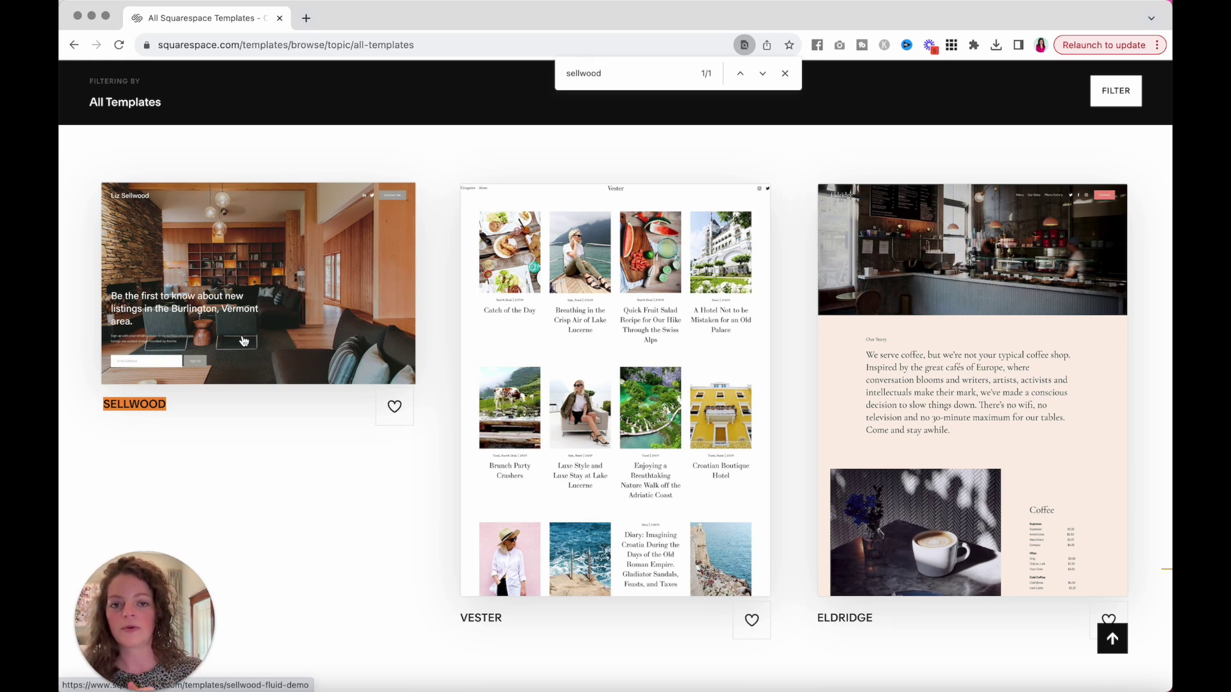
# Open the Sellwood template's details page and start a new site with its design
pyautogui.click(243, 340)
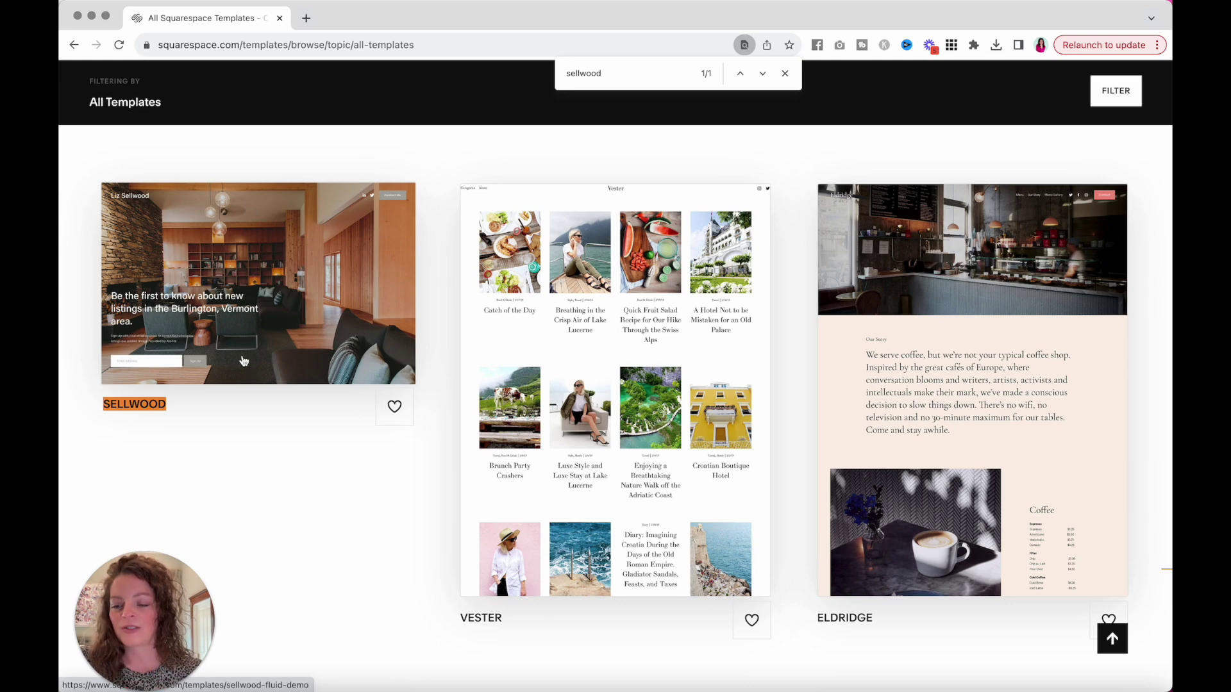
pyautogui.click(261, 302)
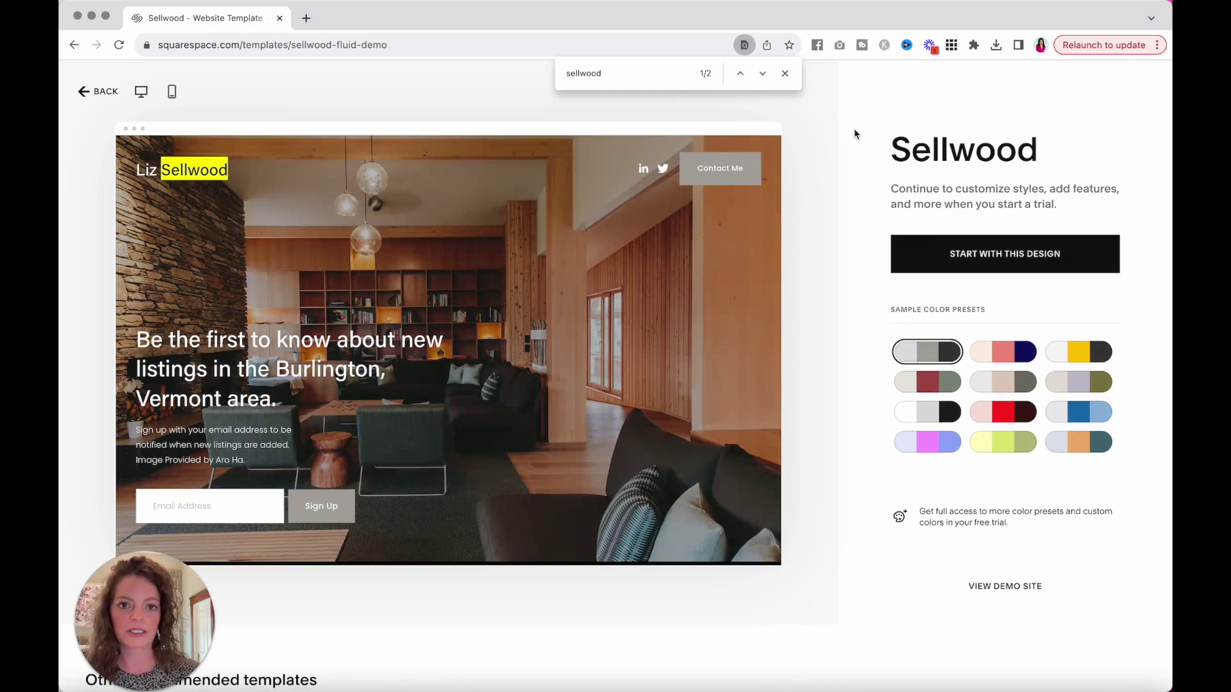
pyautogui.click(785, 73)
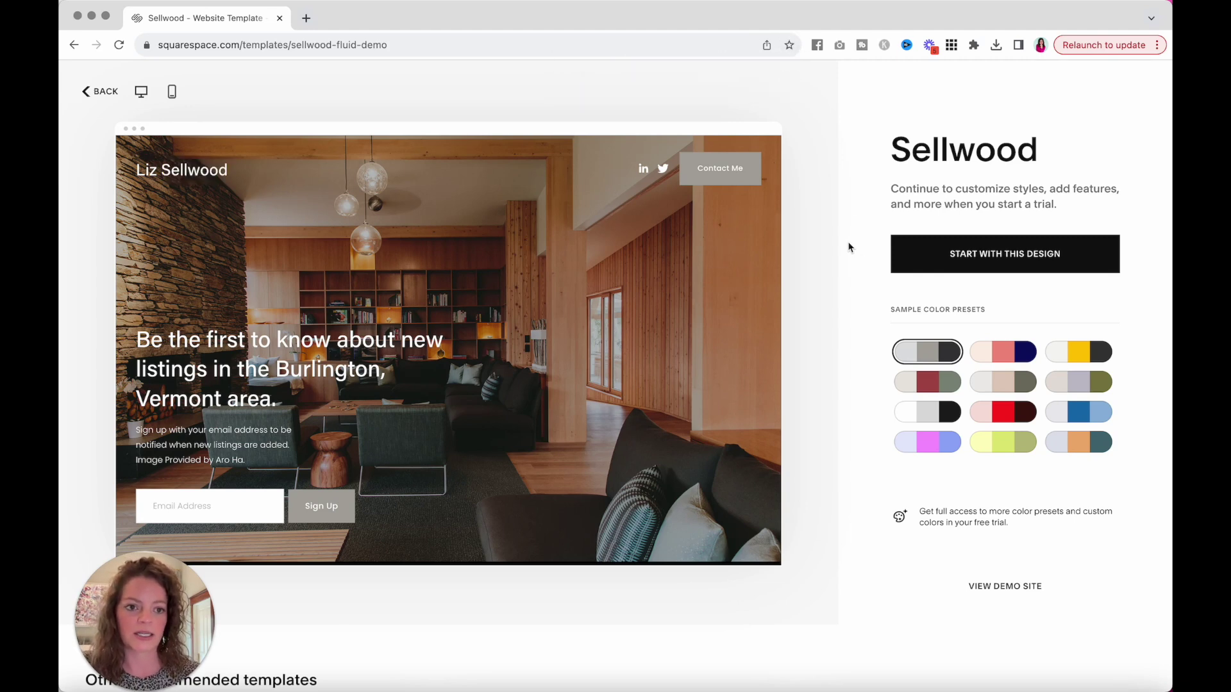
pyautogui.click(1005, 254)
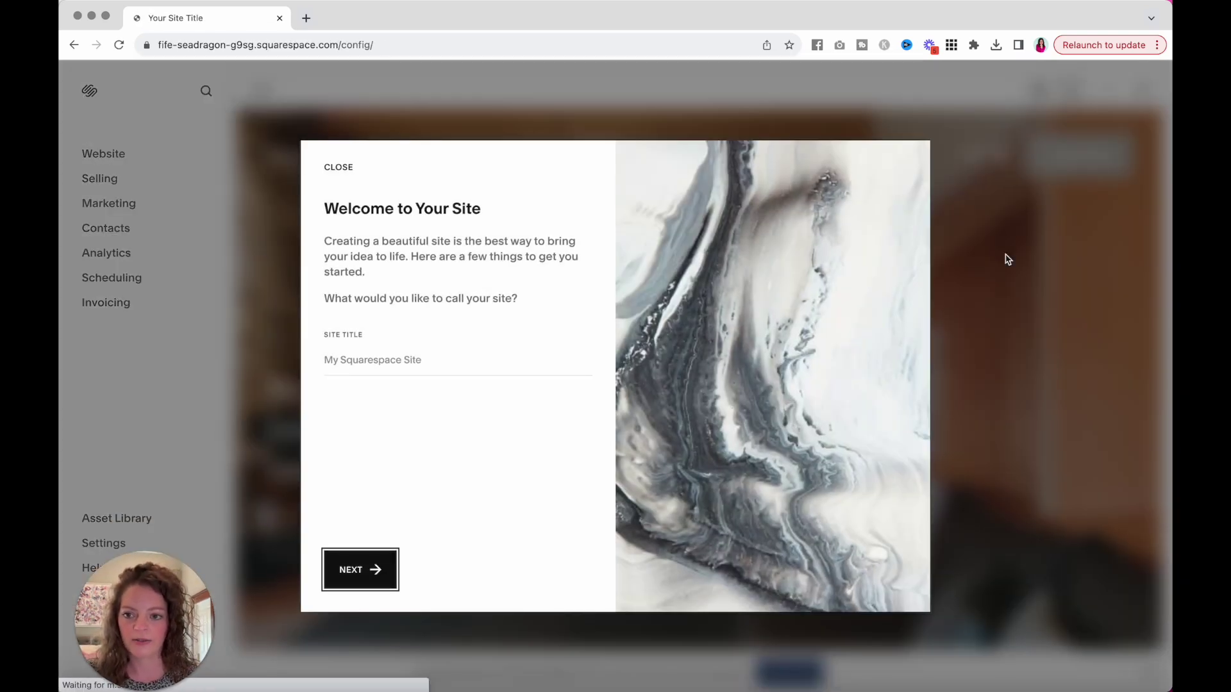
# Enter 'Realtor Name' as the site title and skip the rest of the welcome tour
pyautogui.click(395, 359)
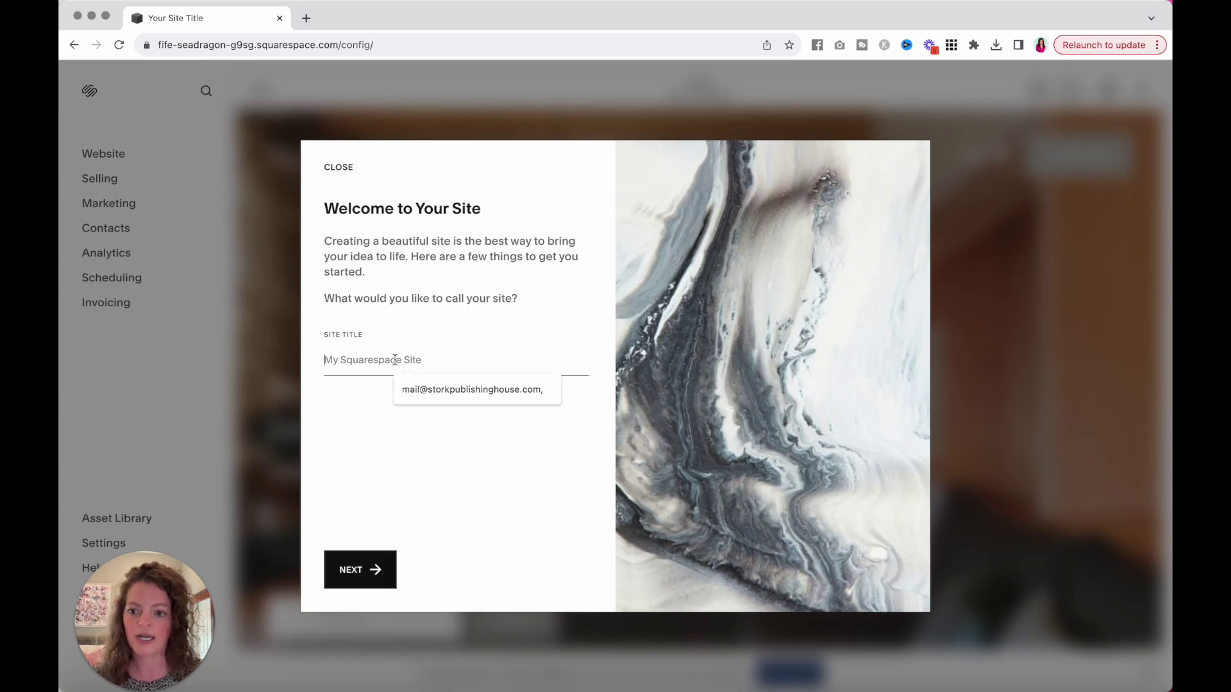
pyautogui.write('Realtor Name')
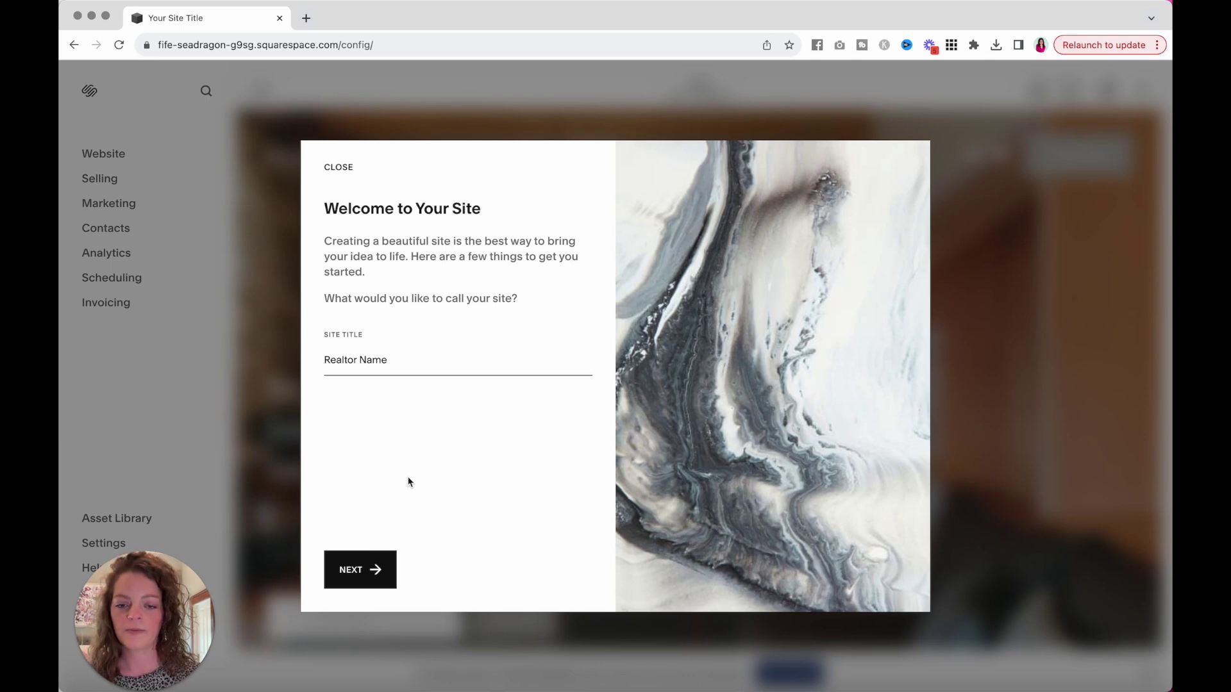
pyautogui.click(361, 570)
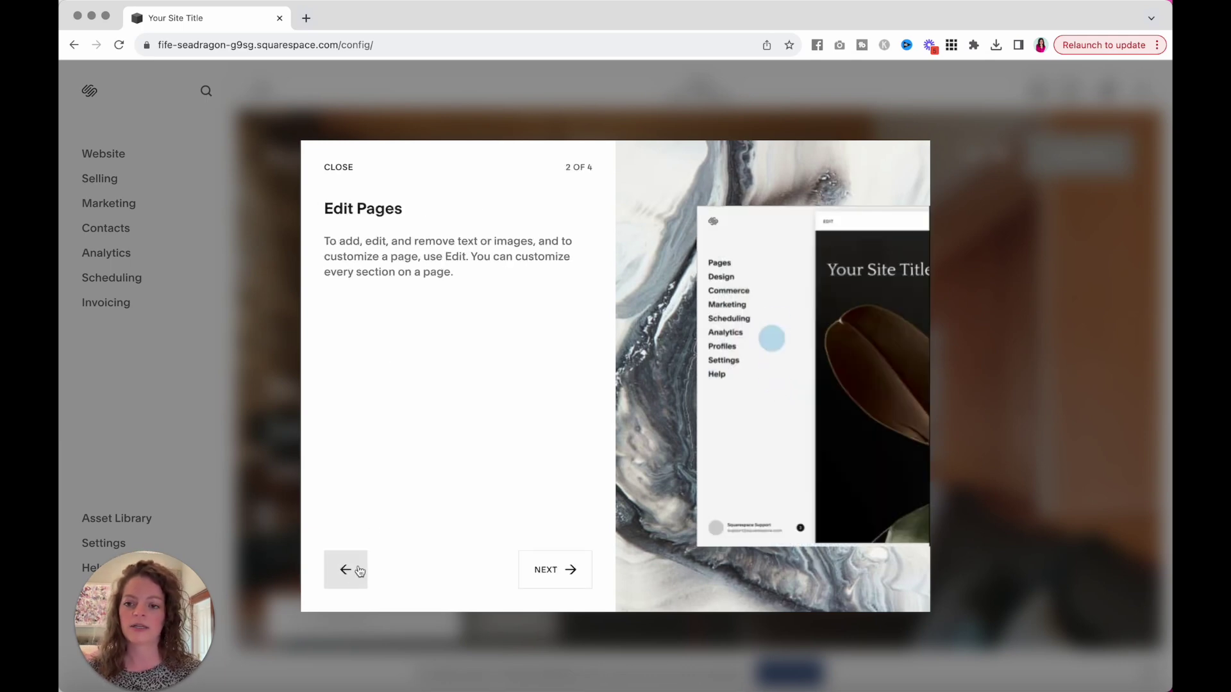
pyautogui.click(343, 172)
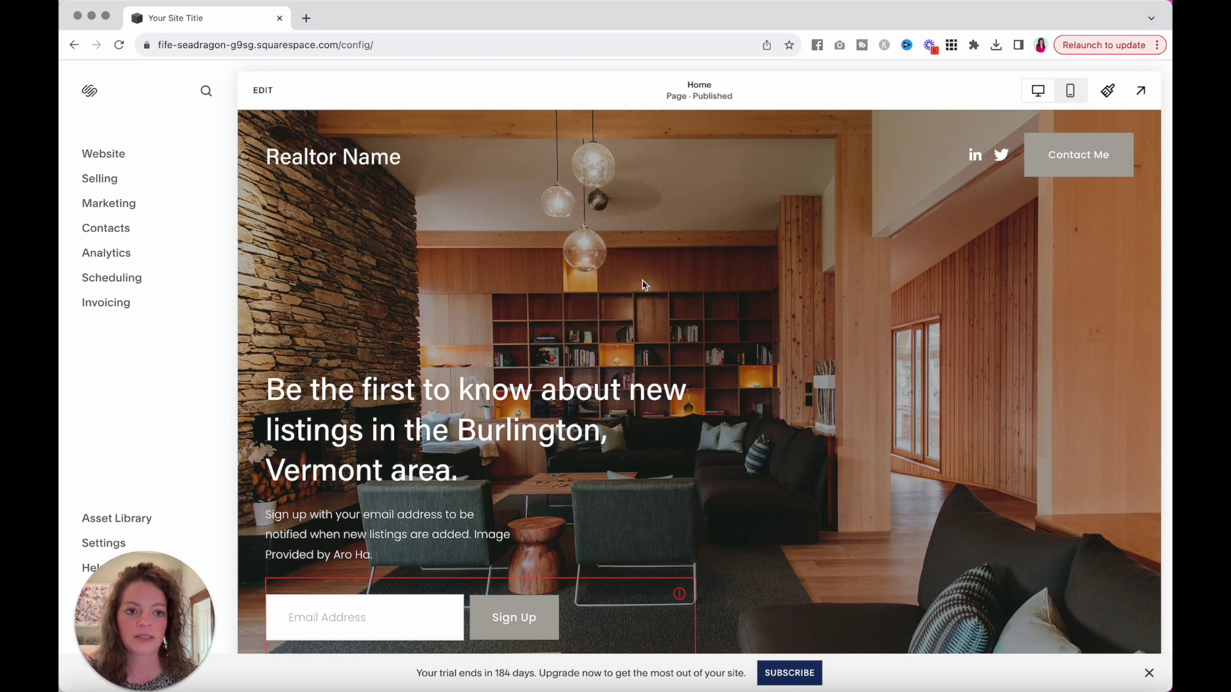
pyautogui.scroll(2, 645, 285)
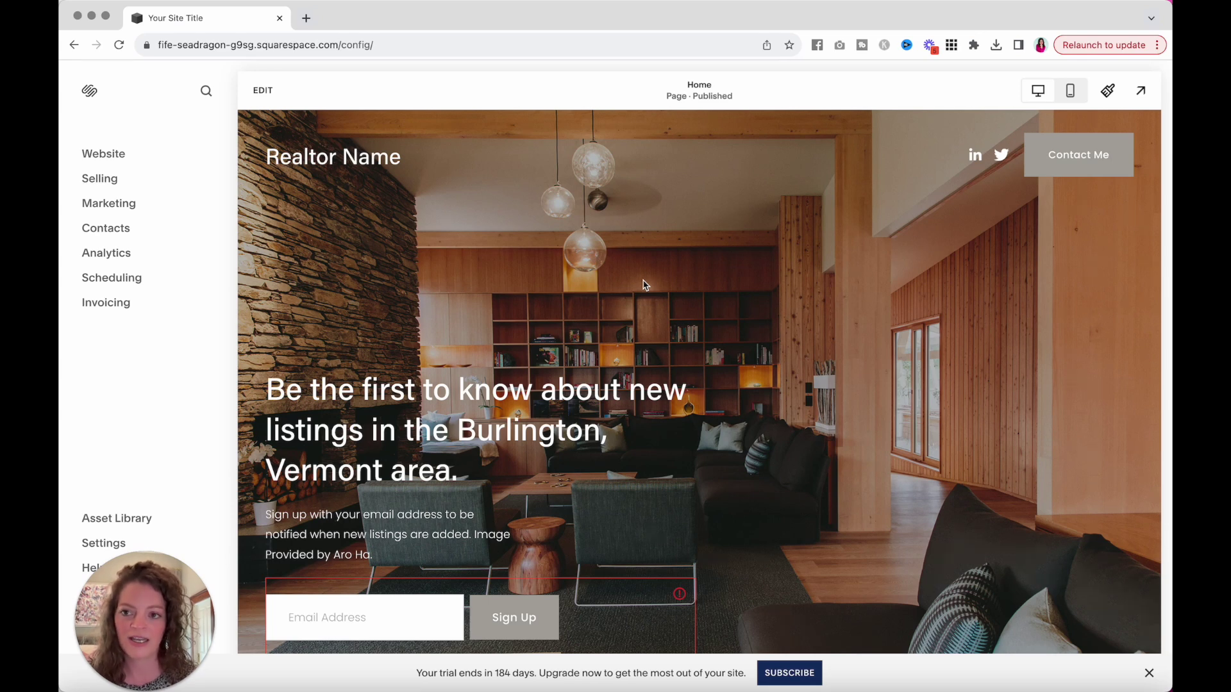
# Edit the site header and inspect the Realtor Name site title settings
pyautogui.click(264, 90)
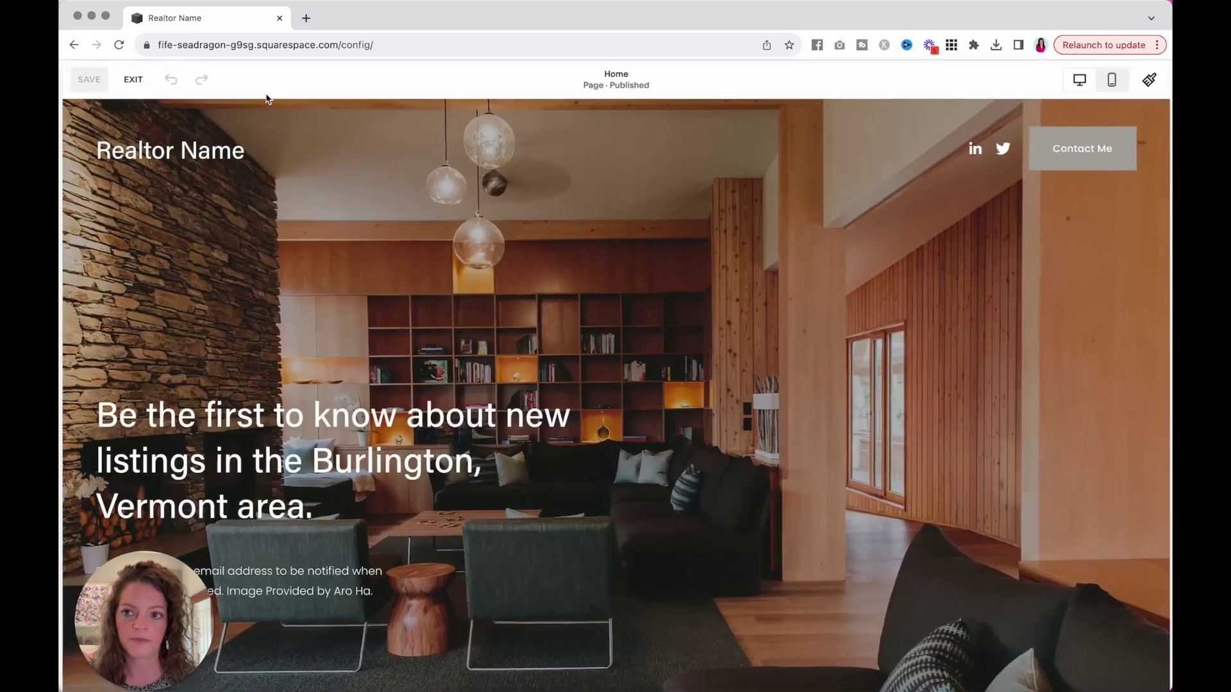
pyautogui.moveTo(184, 157)
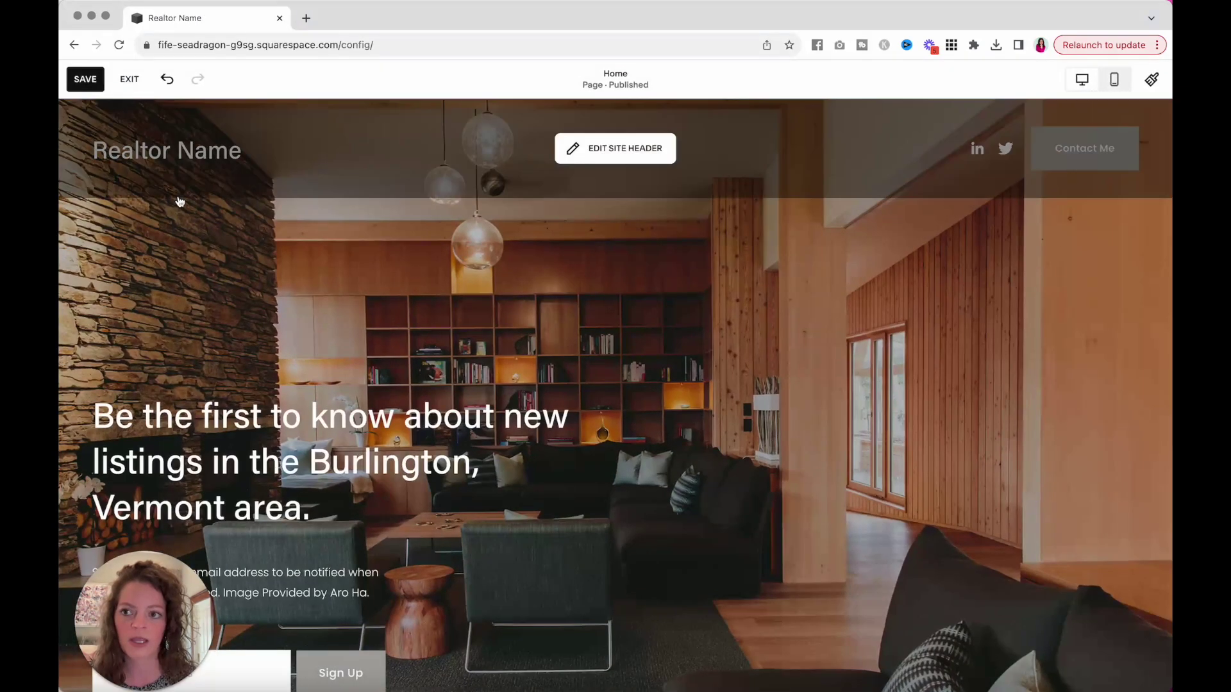
pyautogui.click(617, 150)
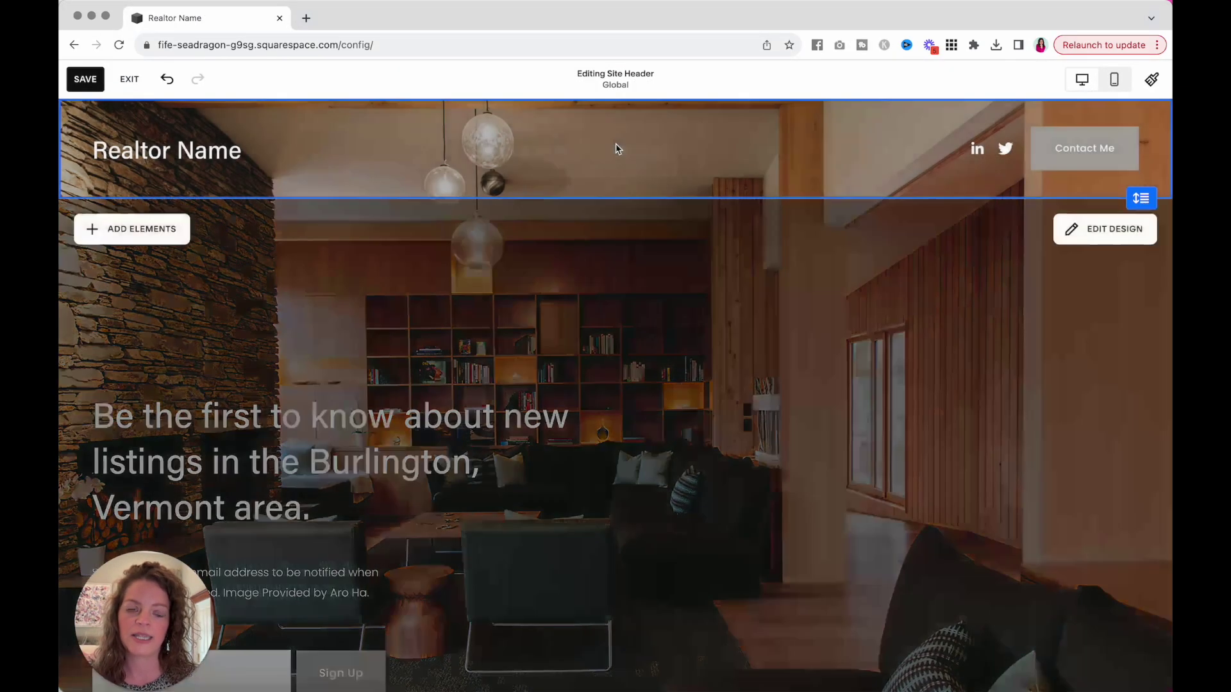
pyautogui.click(139, 145)
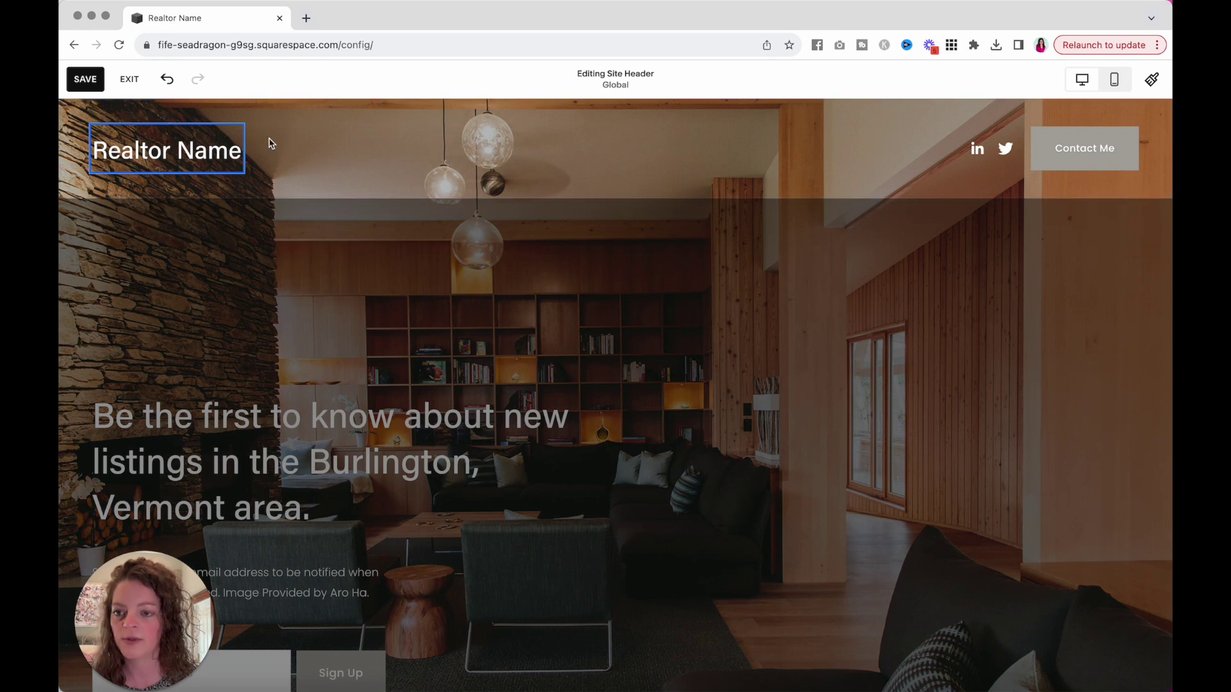
pyautogui.click(267, 139)
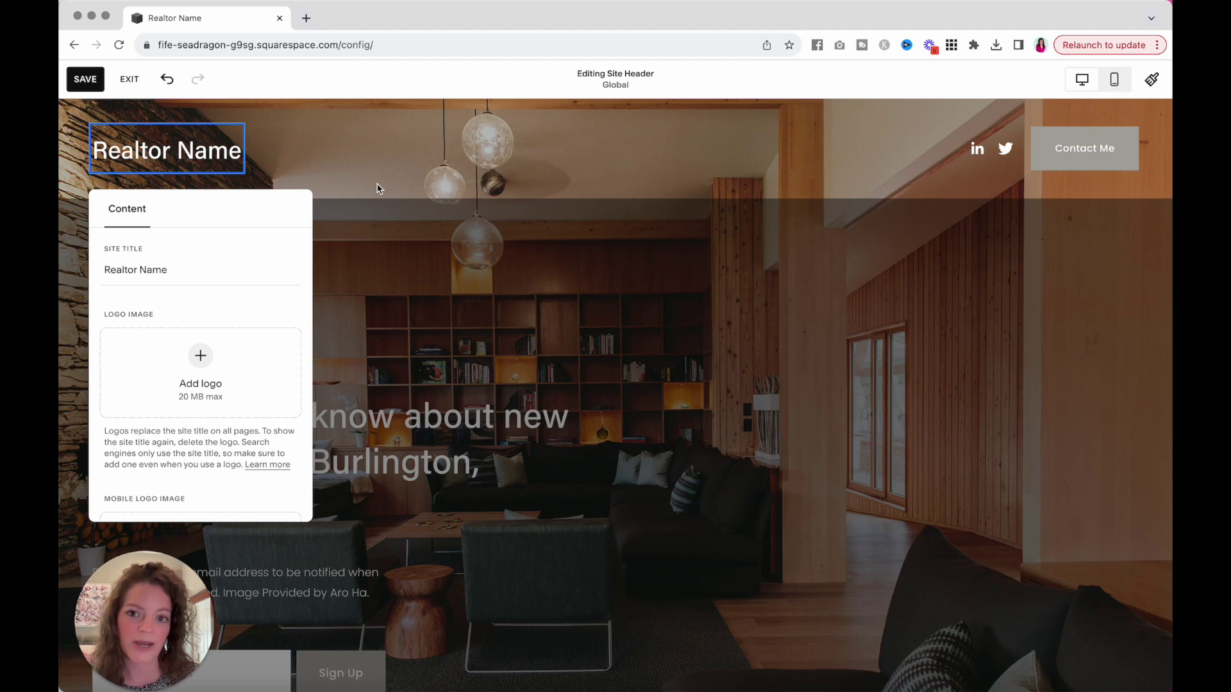
pyautogui.click(408, 218)
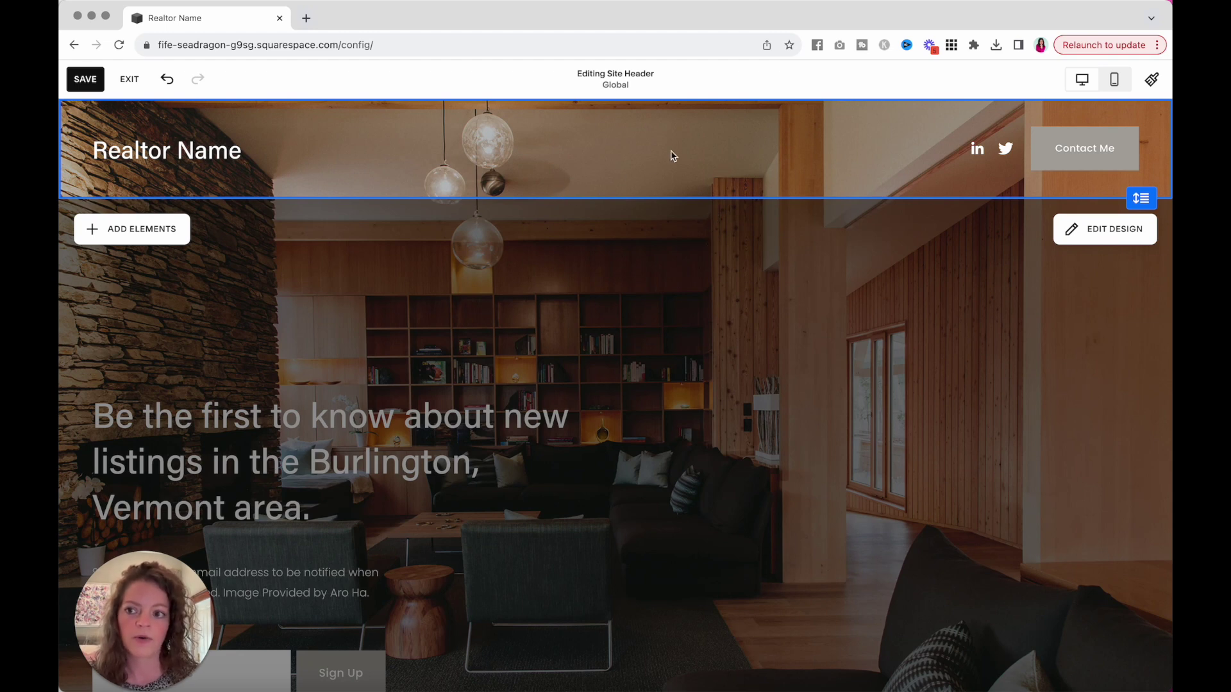
pyautogui.click(996, 157)
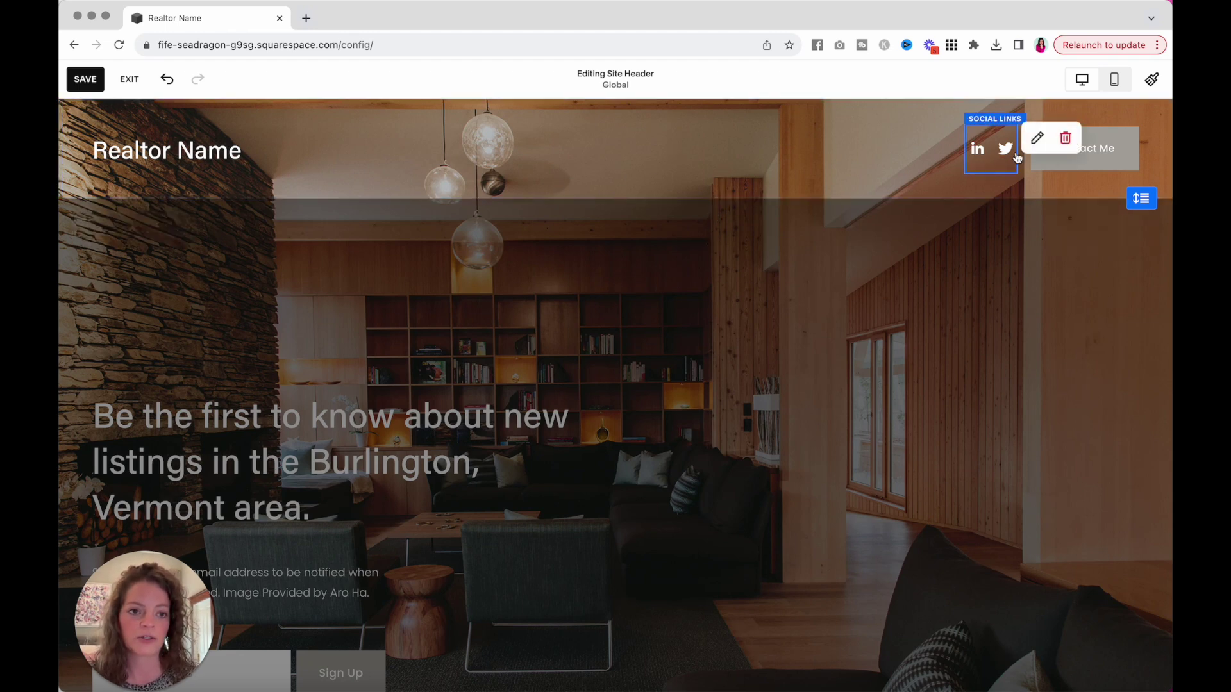
pyautogui.click(1036, 138)
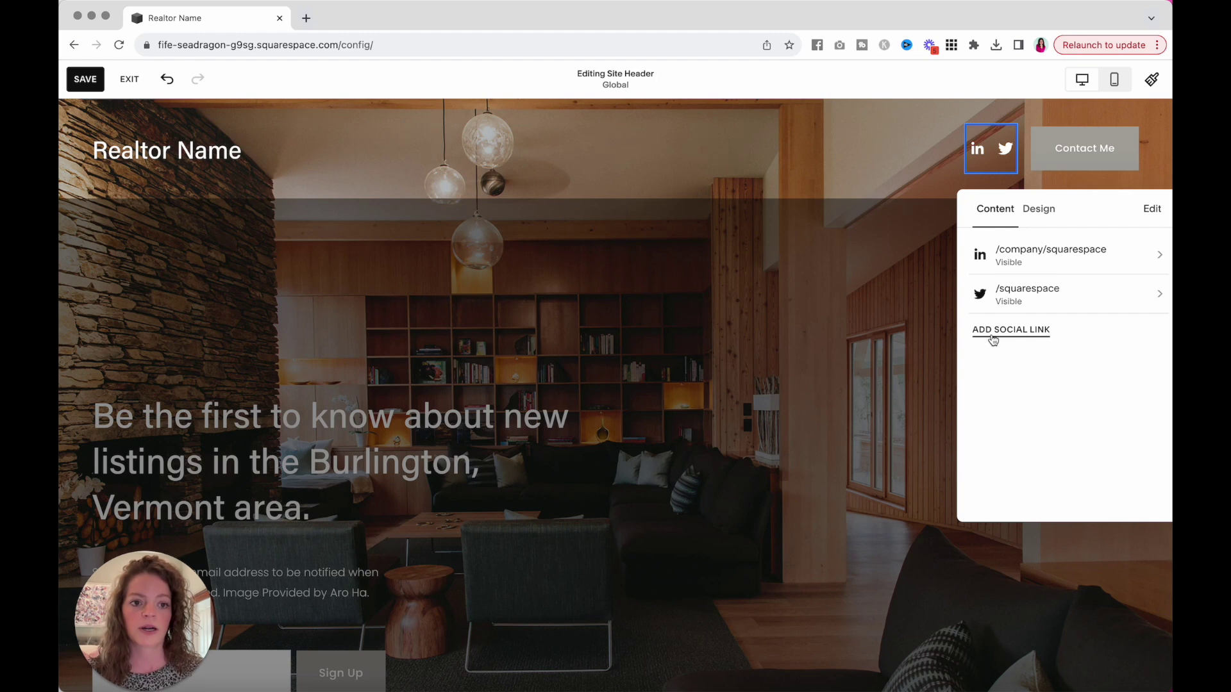
pyautogui.click(1036, 210)
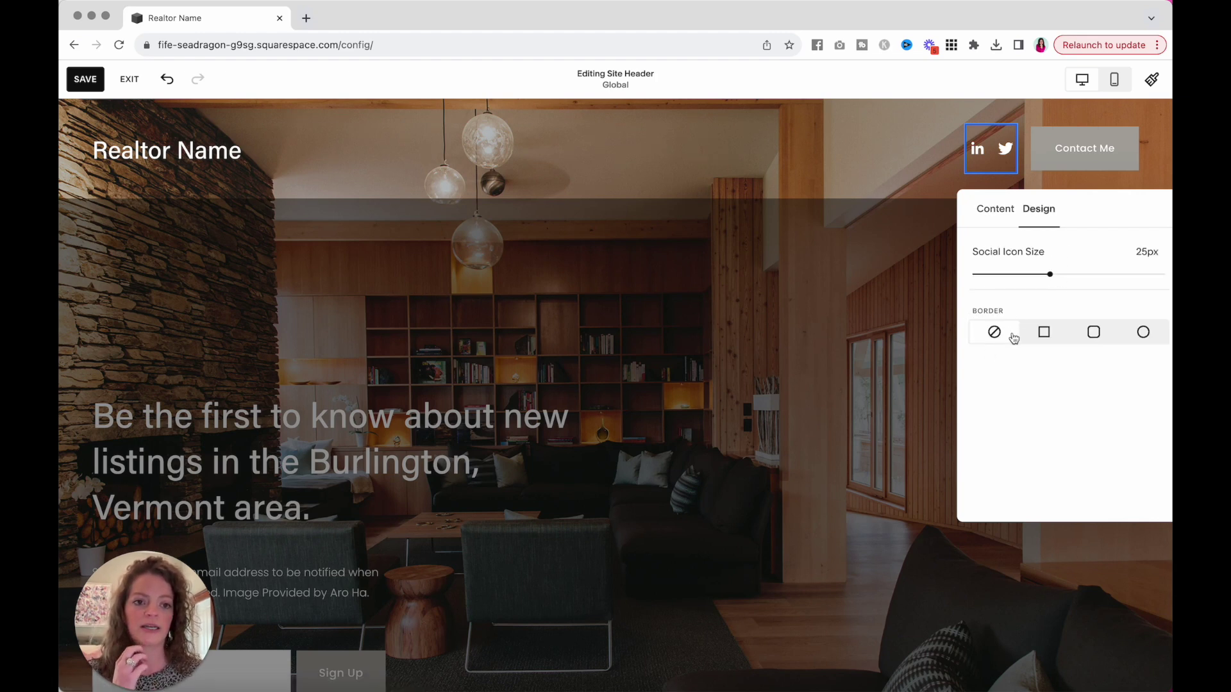
pyautogui.click(1046, 338)
pyautogui.click(989, 332)
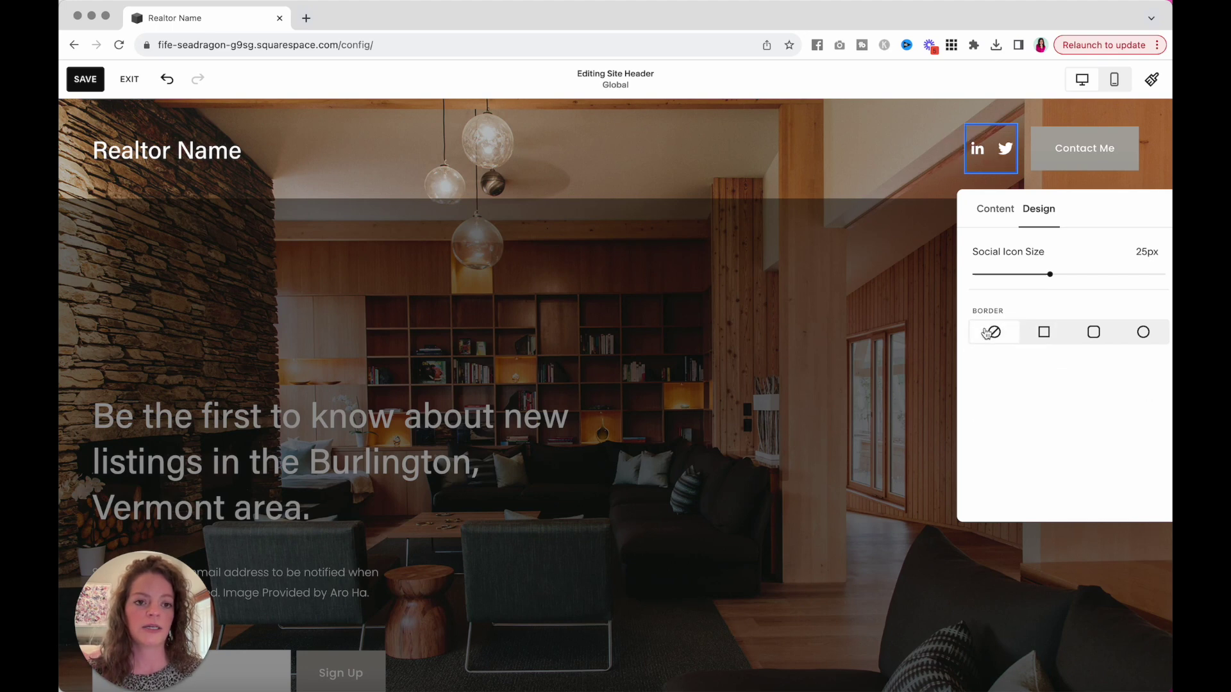
pyautogui.click(871, 304)
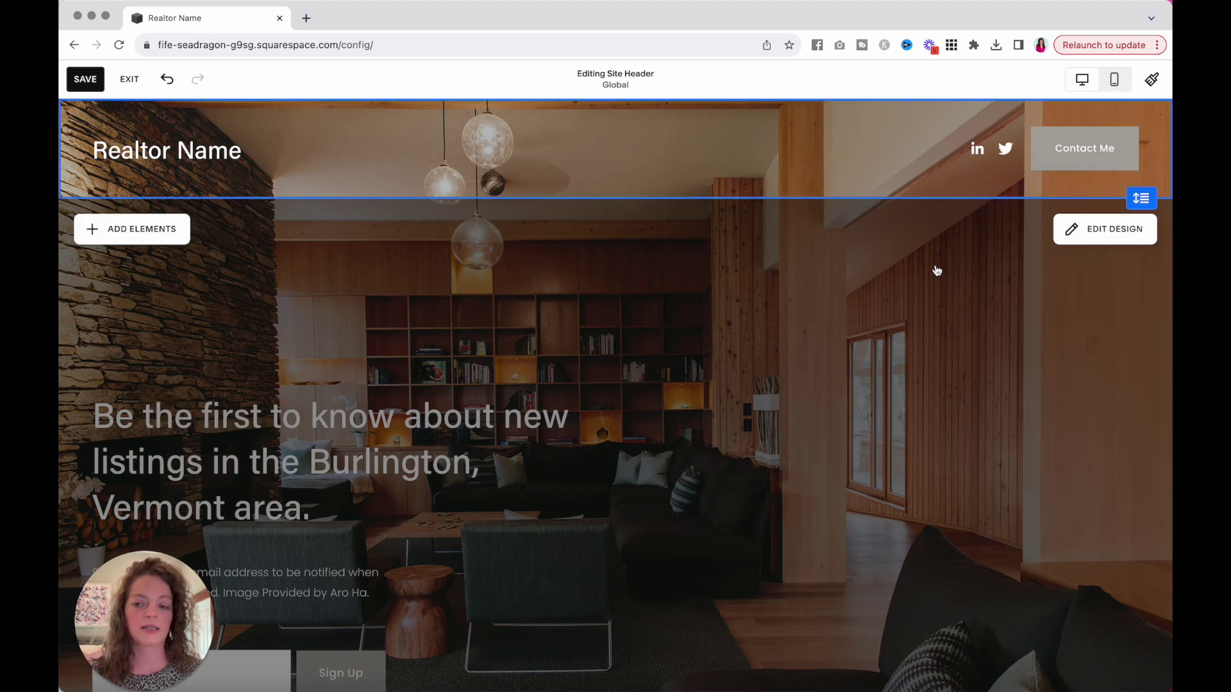
# Check the Contact Me button's link and Primary Button style, then save the header
pyautogui.click(1088, 157)
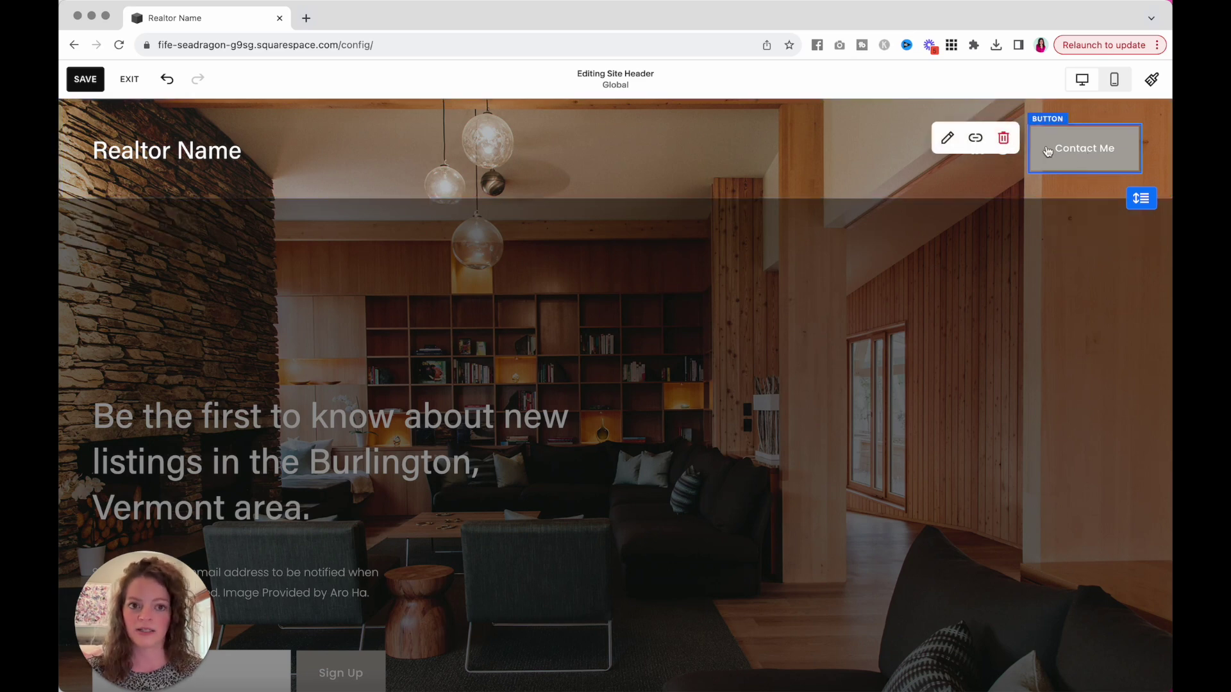
pyautogui.click(947, 138)
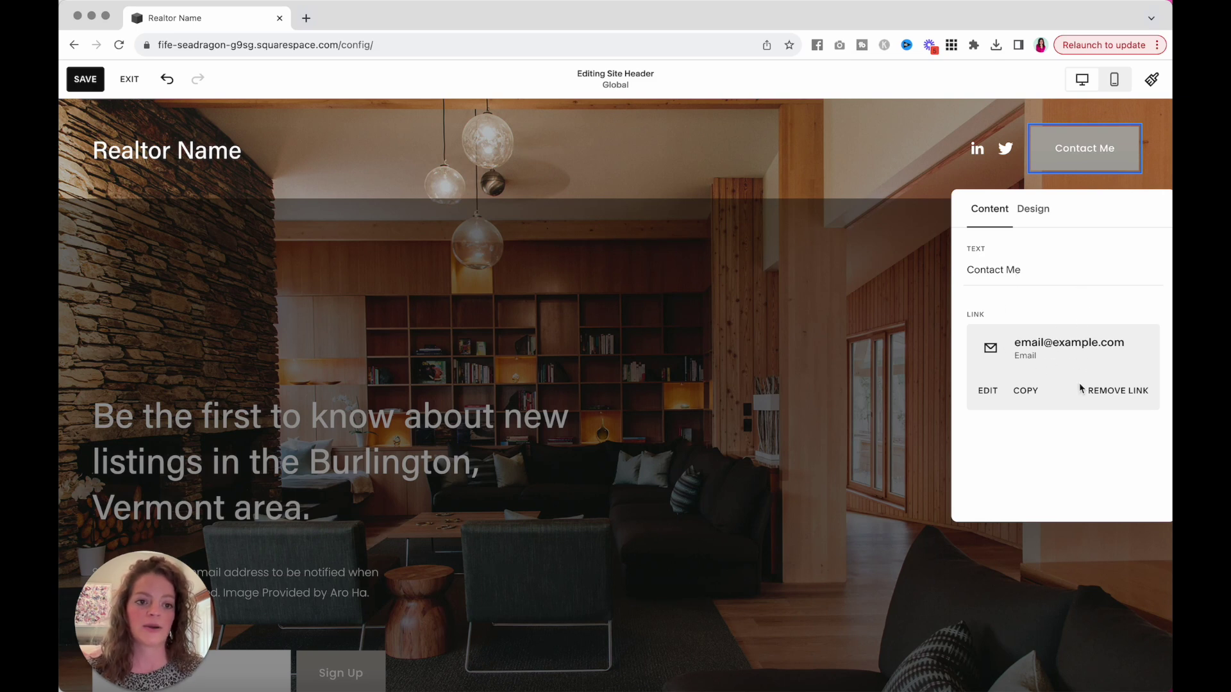
pyautogui.click(1033, 209)
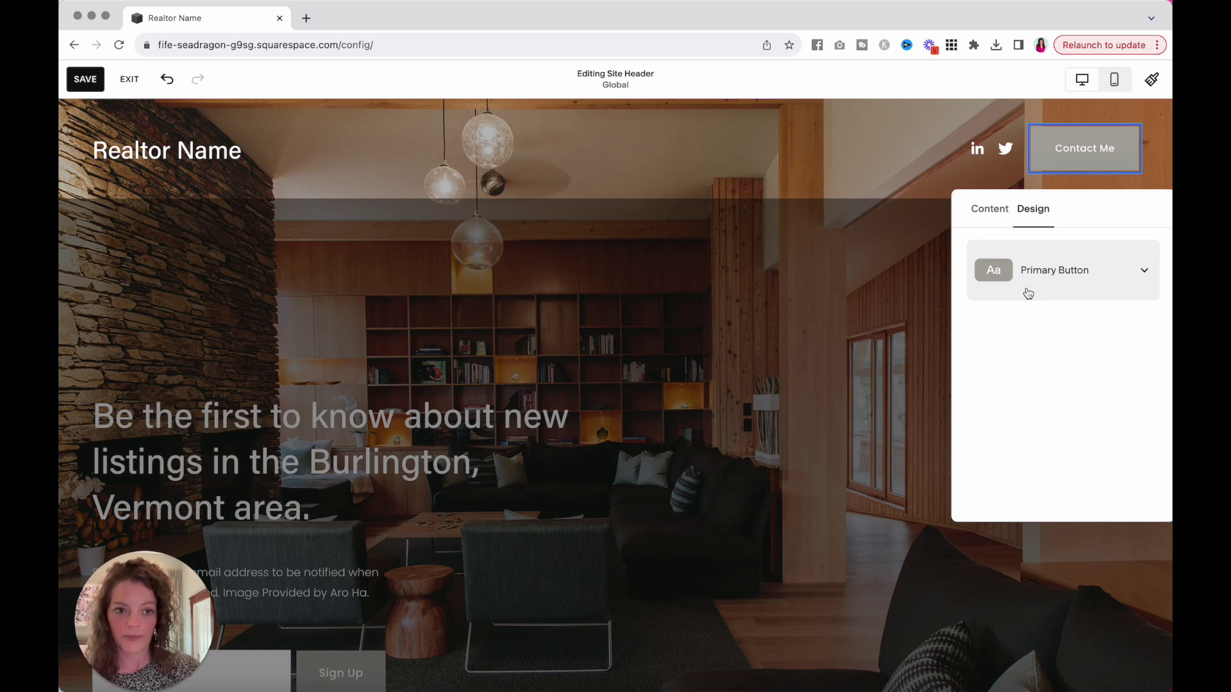
pyautogui.click(879, 232)
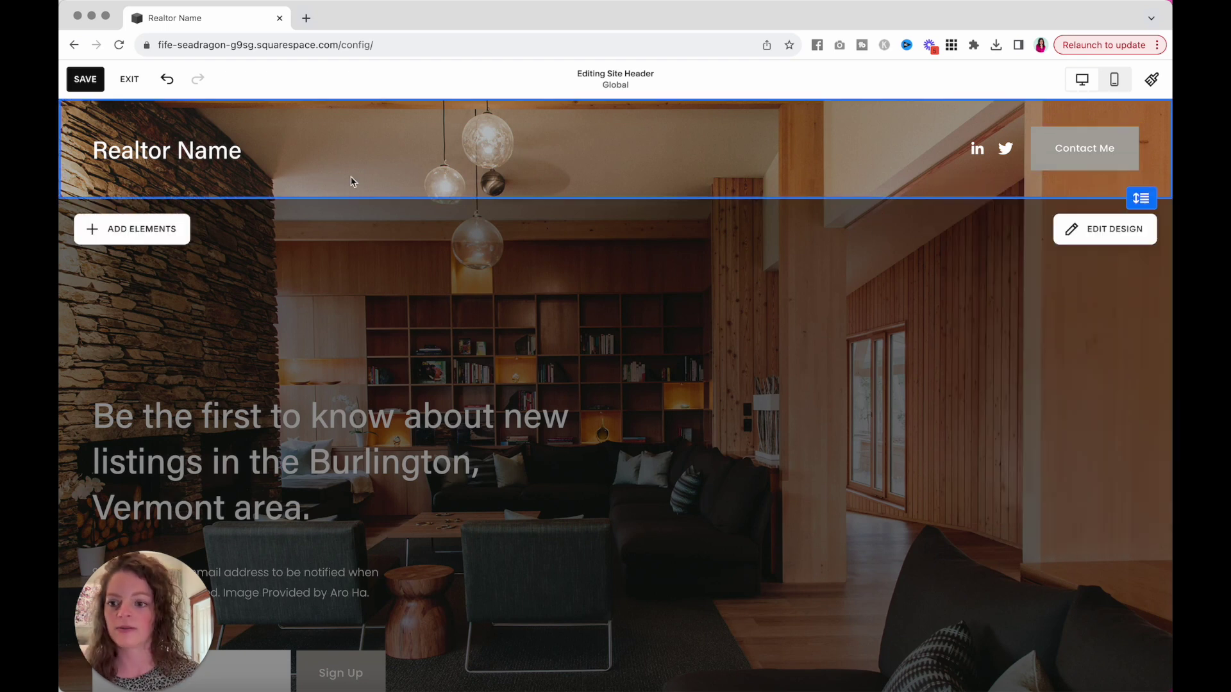
pyautogui.click(80, 79)
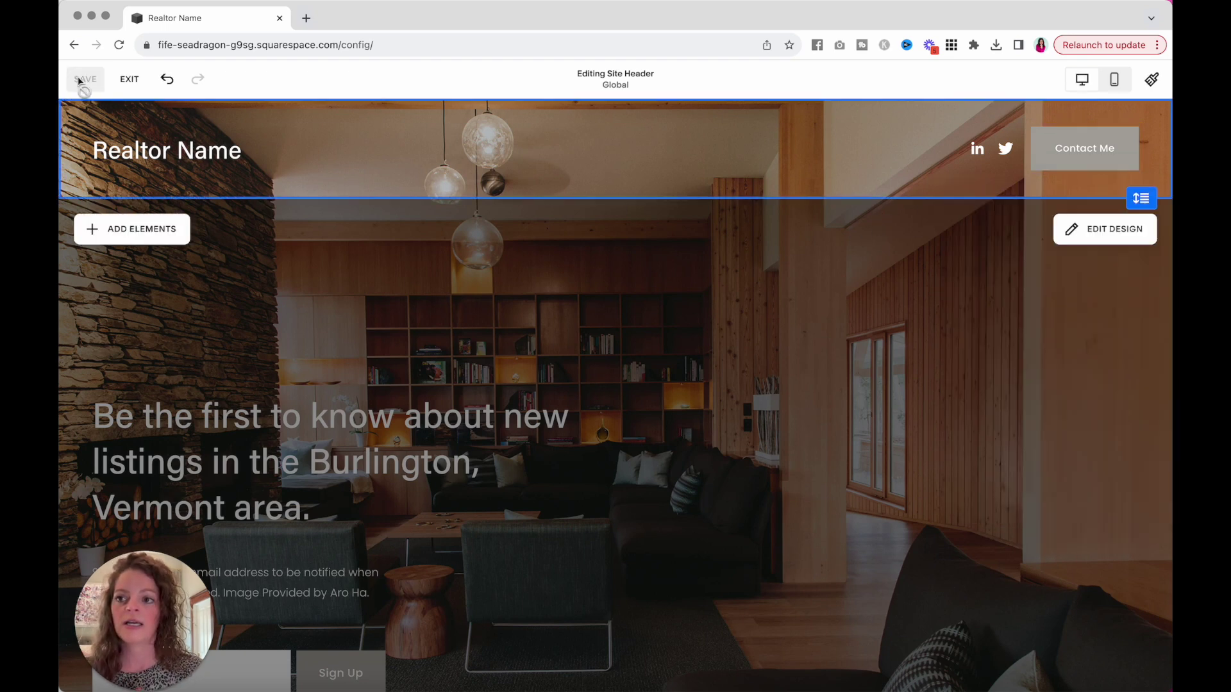
# Go to Site Styles > Fonts > Headings and view the Acumin Pro family choices
pyautogui.click(1152, 80)
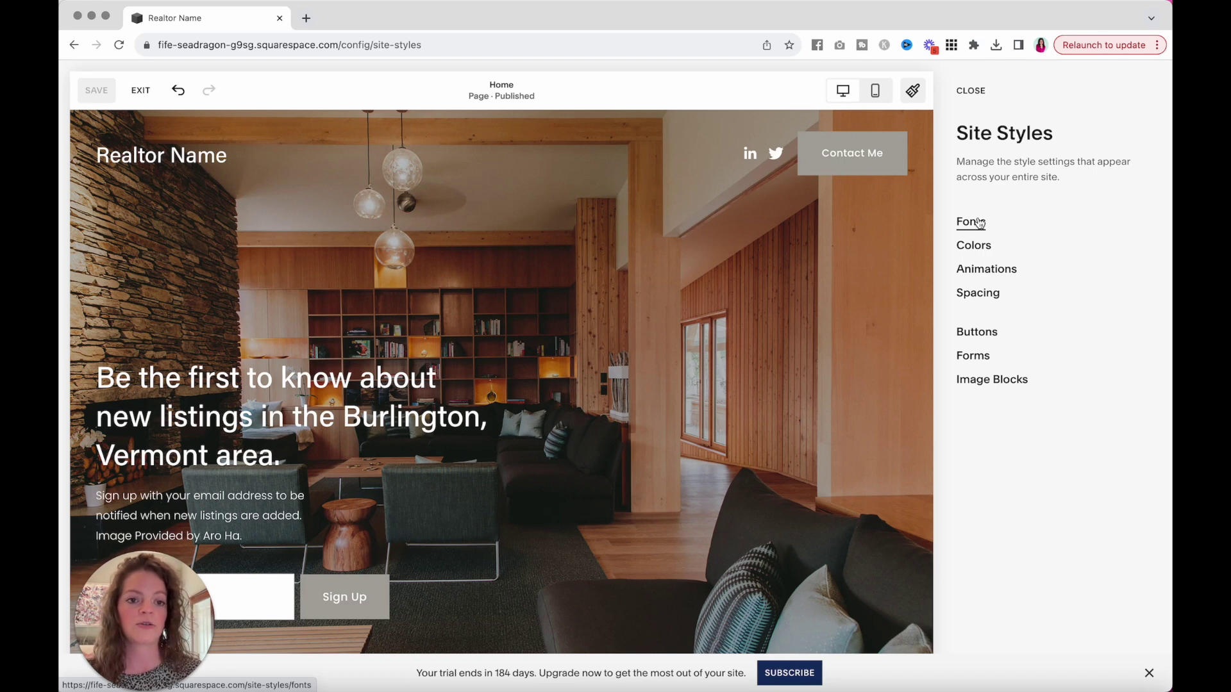
pyautogui.click(970, 222)
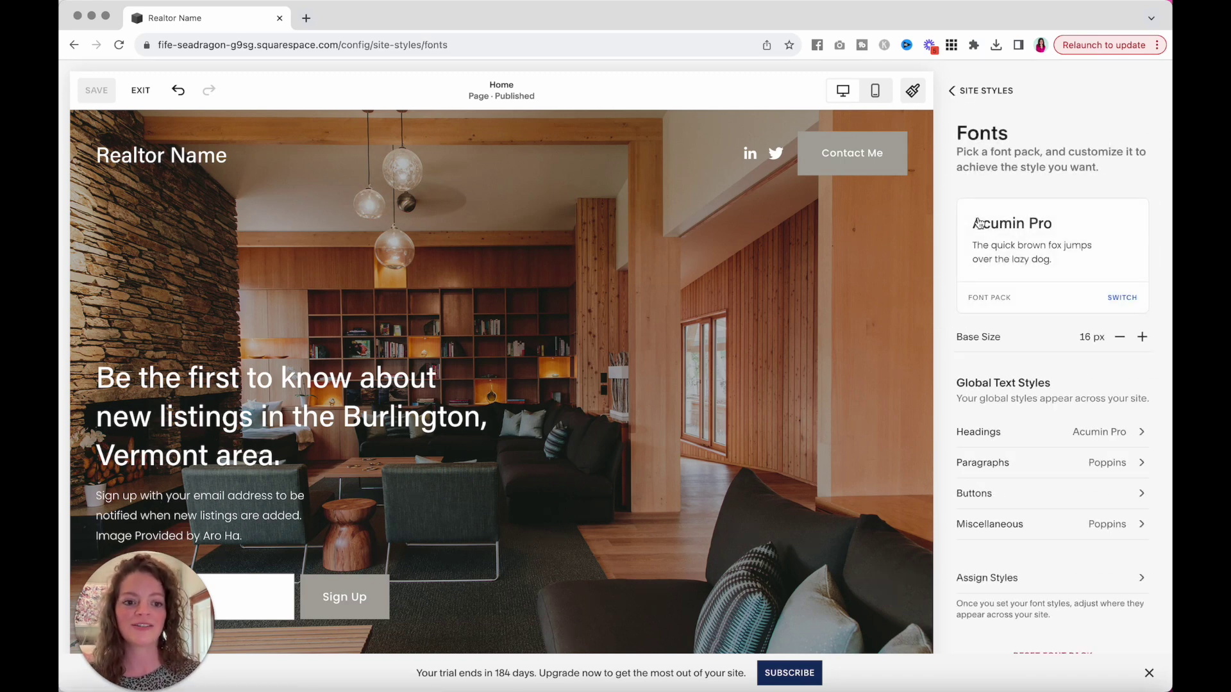
pyautogui.click(979, 433)
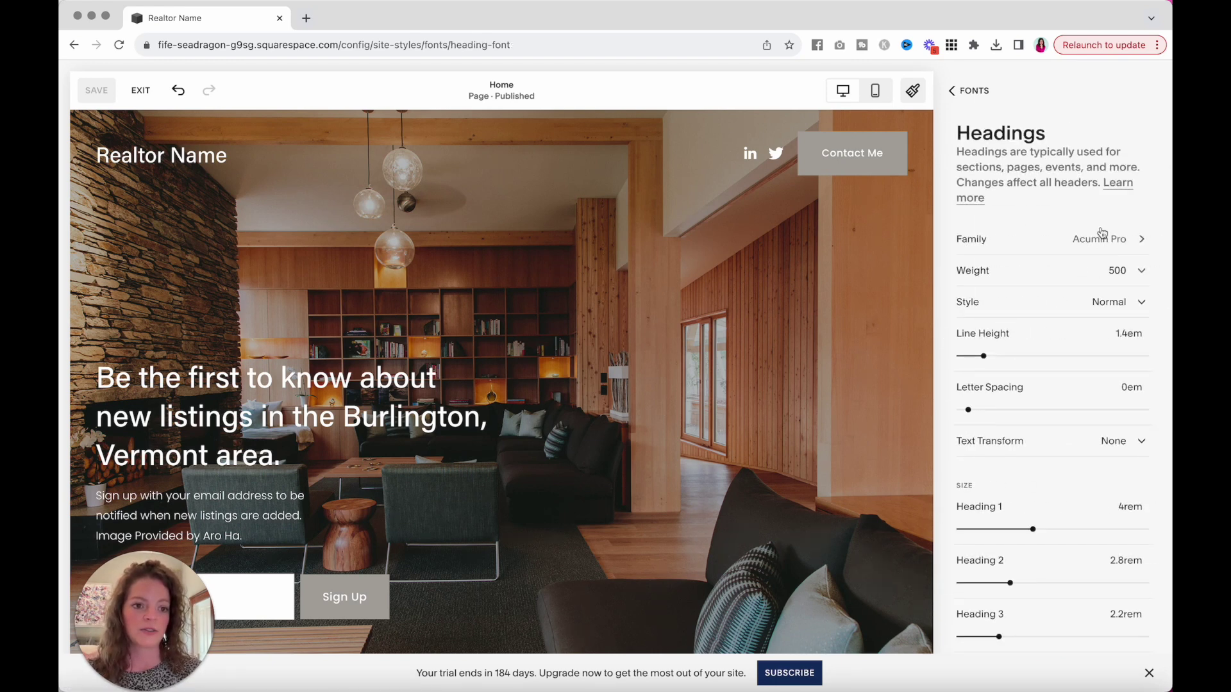
pyautogui.click(1083, 239)
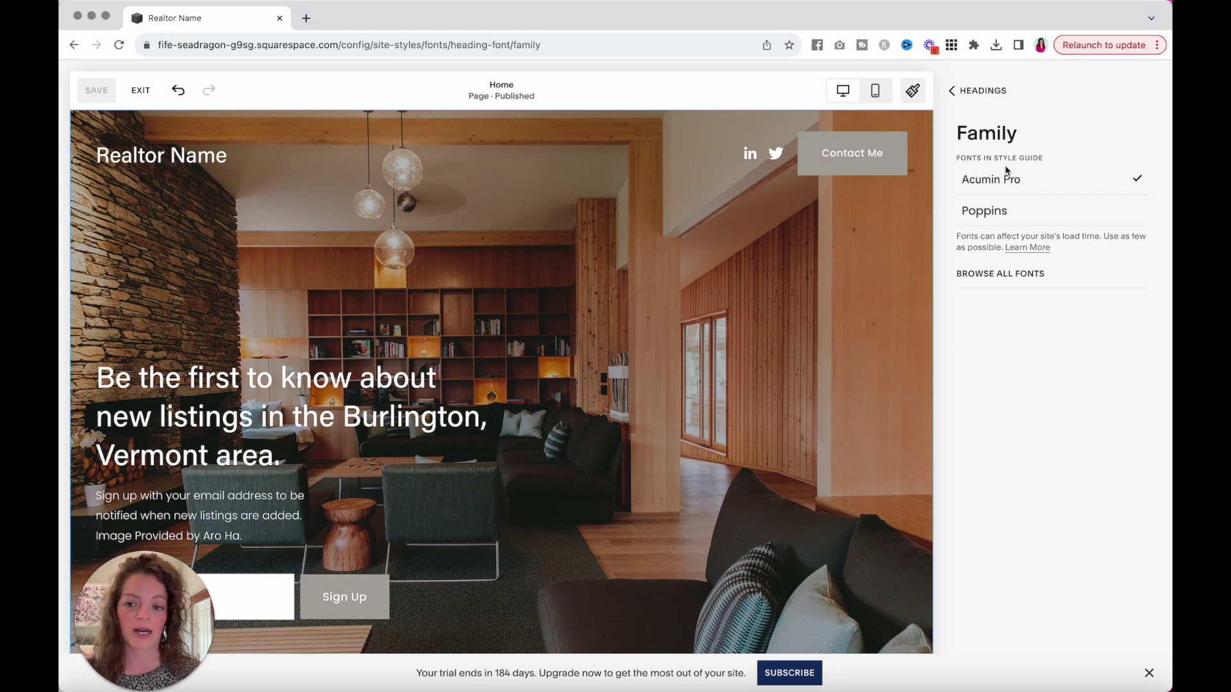
# Browse the full font library, scrolling through the sans serif catalogue
pyautogui.click(976, 274)
pyautogui.scroll(-10, 1012, 388)
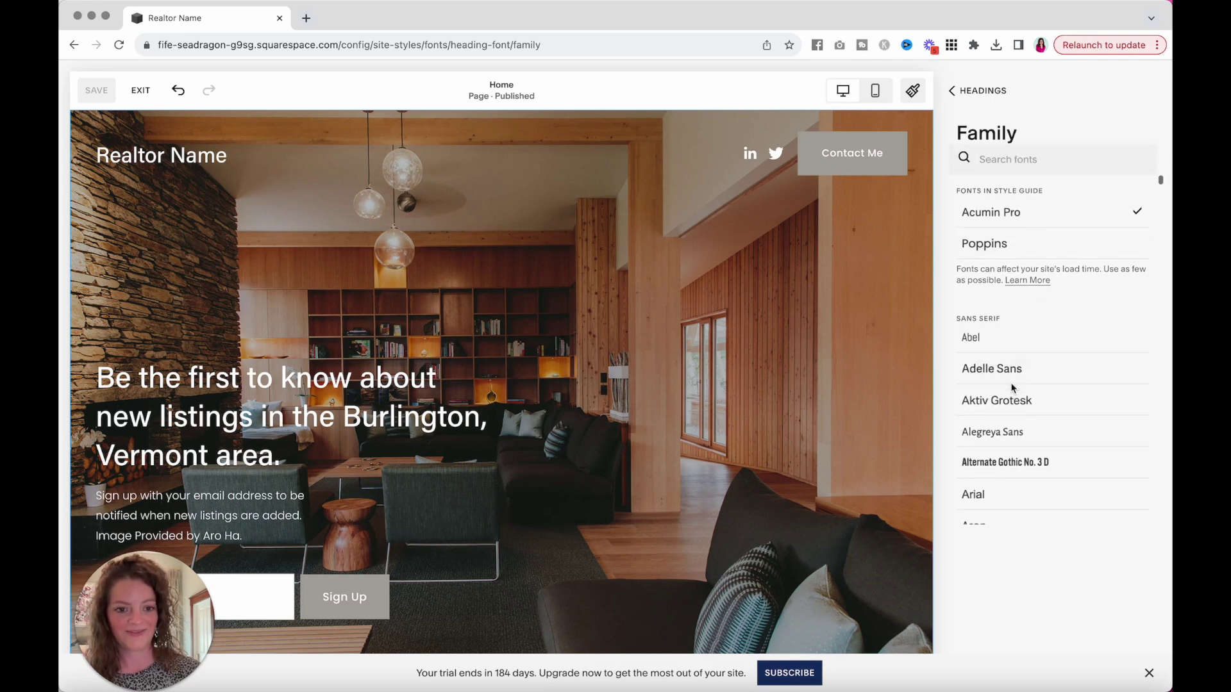
pyautogui.scroll(-20, 1011, 389)
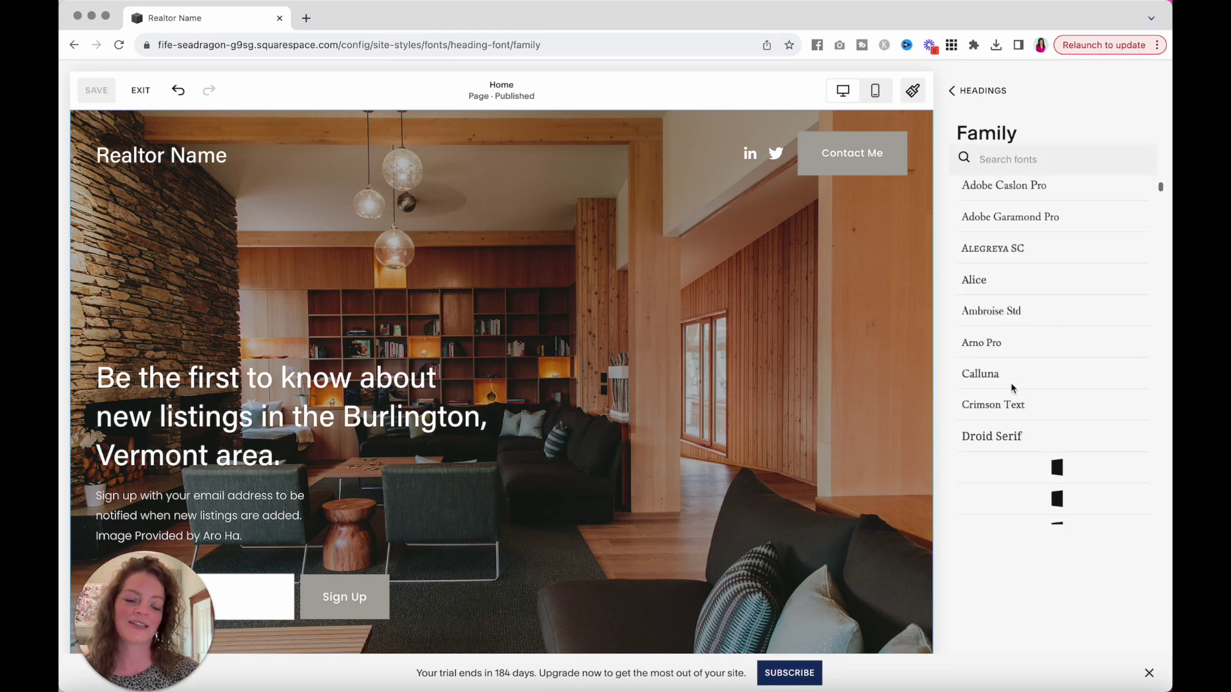
pyautogui.scroll(-5, 1011, 389)
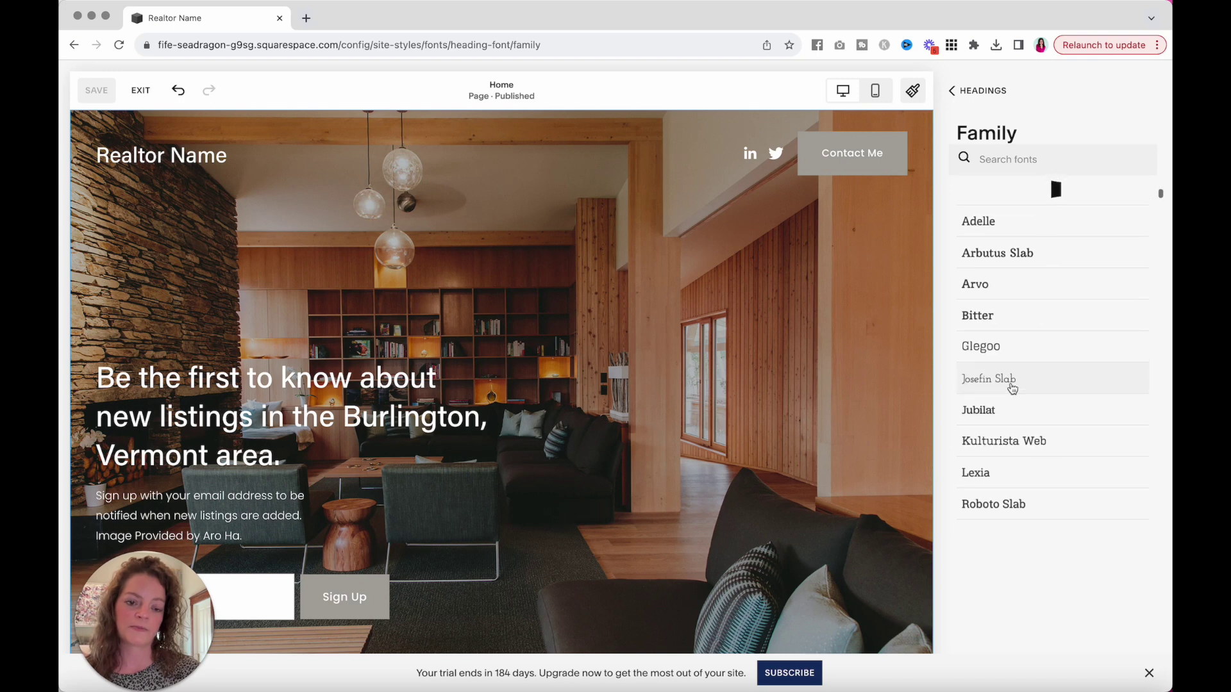
pyautogui.scroll(10, 1011, 388)
pyautogui.scroll(20, 1011, 389)
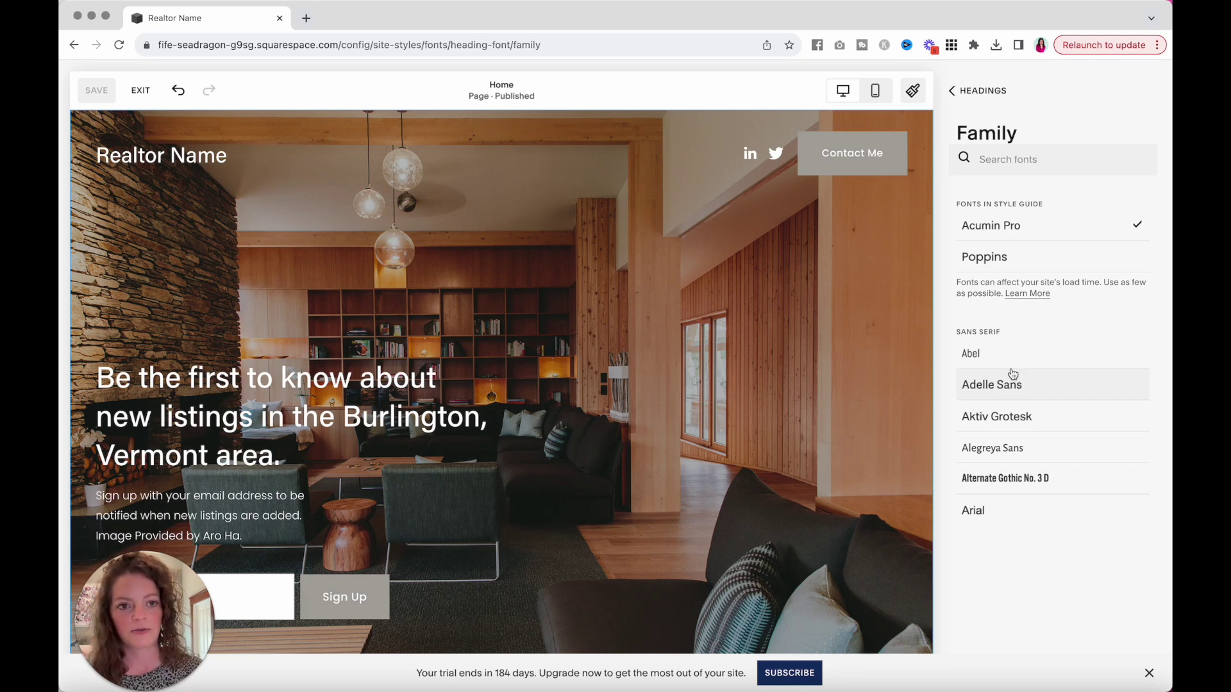
# Shrink Heading 1 to 3.9rem and Heading 2 to 2.8rem, then return to Fonts
pyautogui.click(993, 93)
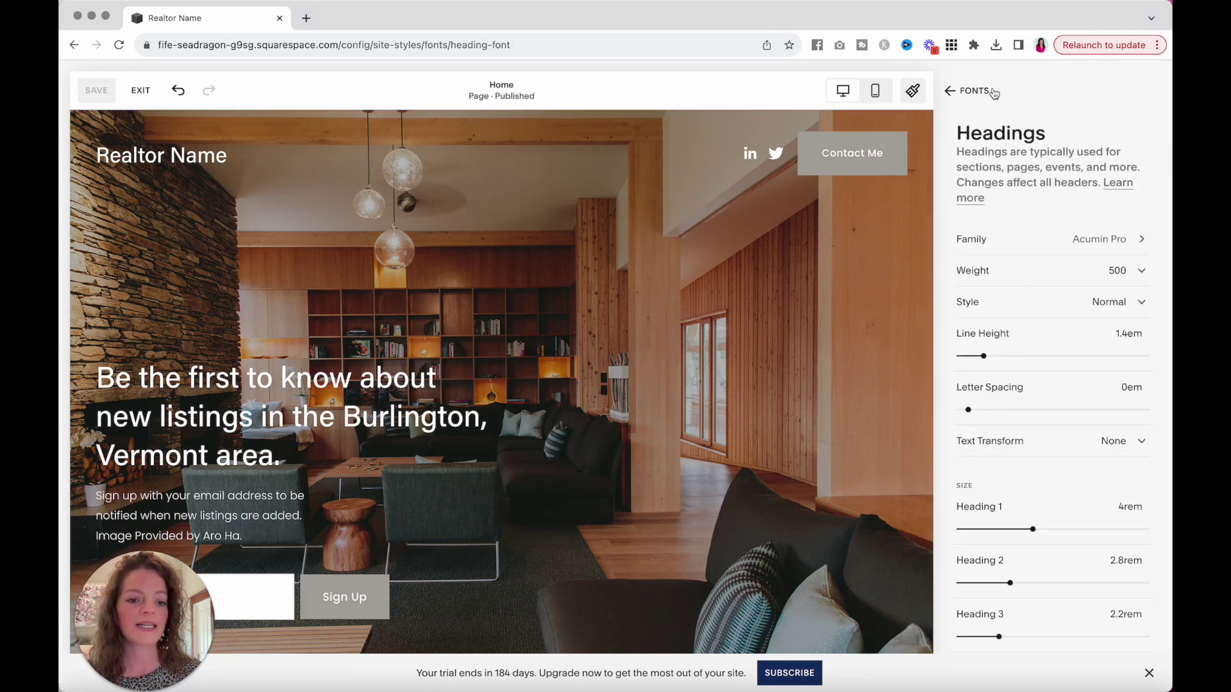
pyautogui.moveTo(1033, 528)
pyautogui.mouseDown()
pyautogui.moveTo(981, 530)
pyautogui.moveTo(1066, 529)
pyautogui.moveTo(1031, 531)
pyautogui.mouseUp()
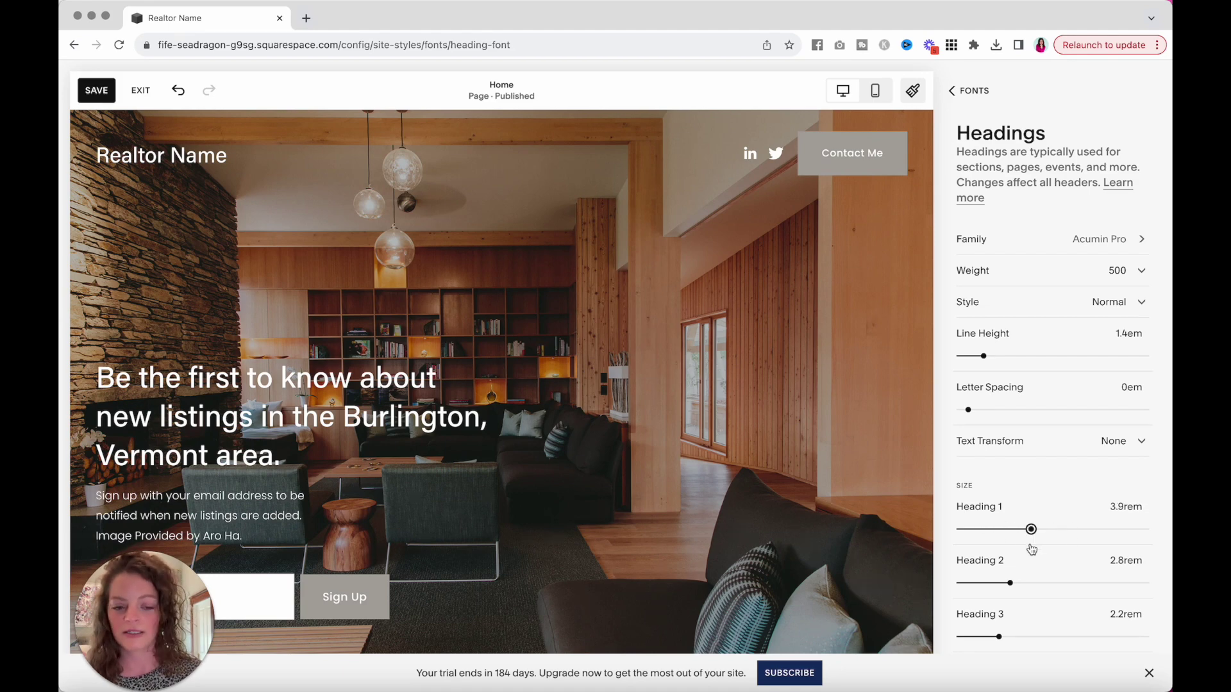
pyautogui.moveTo(1010, 583)
pyautogui.mouseDown()
pyautogui.moveTo(978, 586)
pyautogui.moveTo(1023, 585)
pyautogui.moveTo(996, 597)
pyautogui.moveTo(1022, 596)
pyautogui.moveTo(1010, 601)
pyautogui.mouseUp()
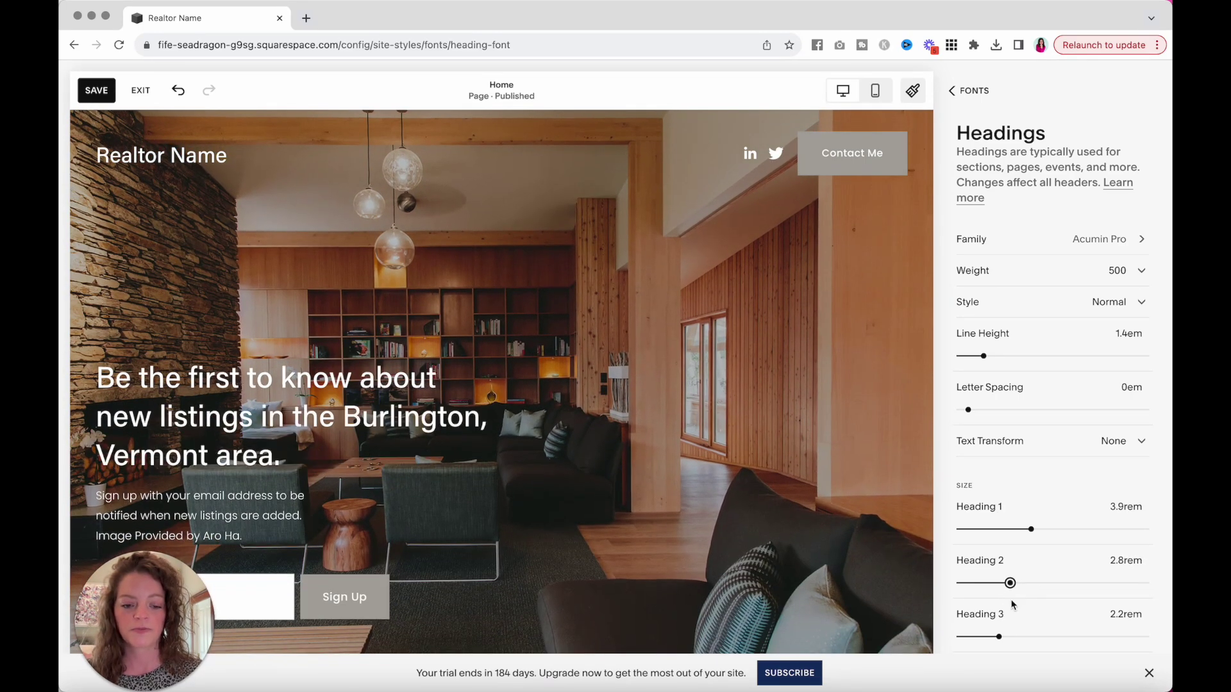
pyautogui.click(969, 97)
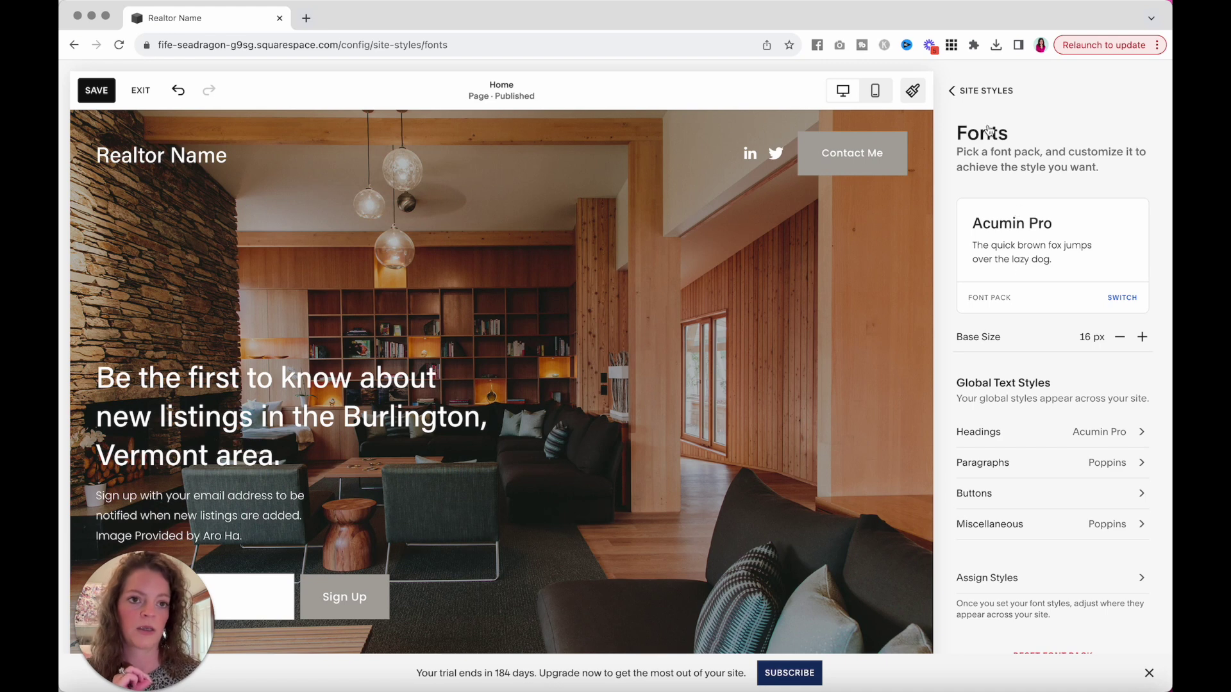
# Open the Colors palette editor and inspect each swatch from white through greys to black
pyautogui.click(980, 95)
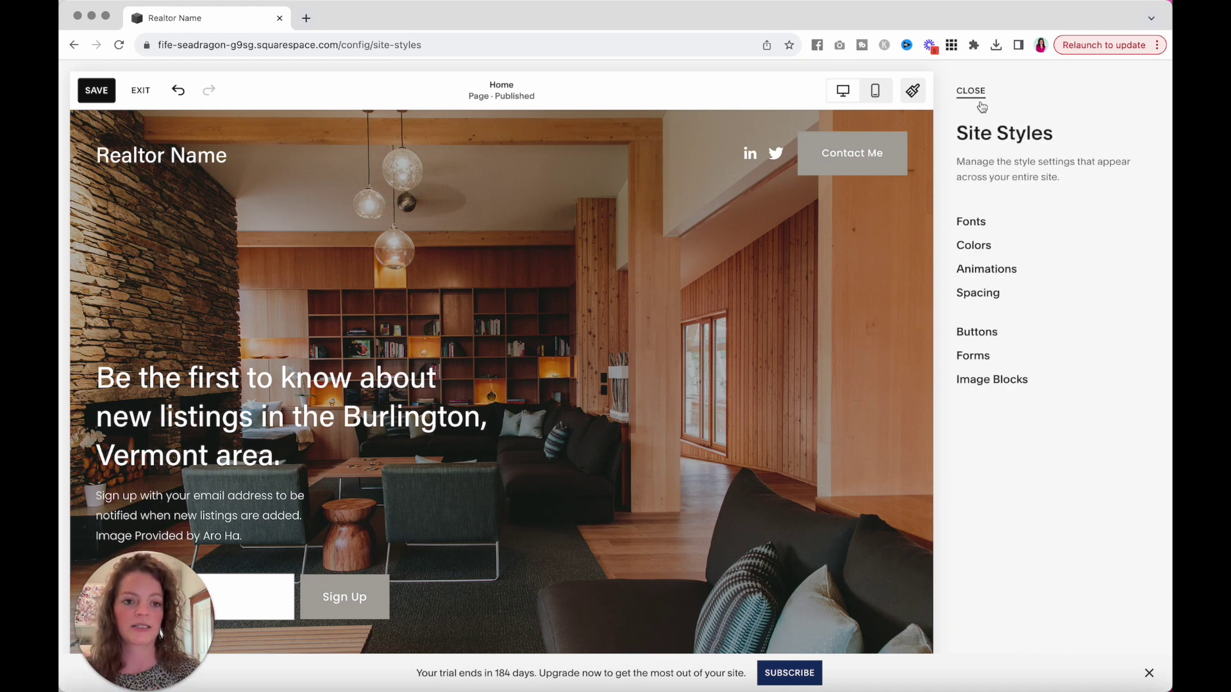
pyautogui.click(973, 247)
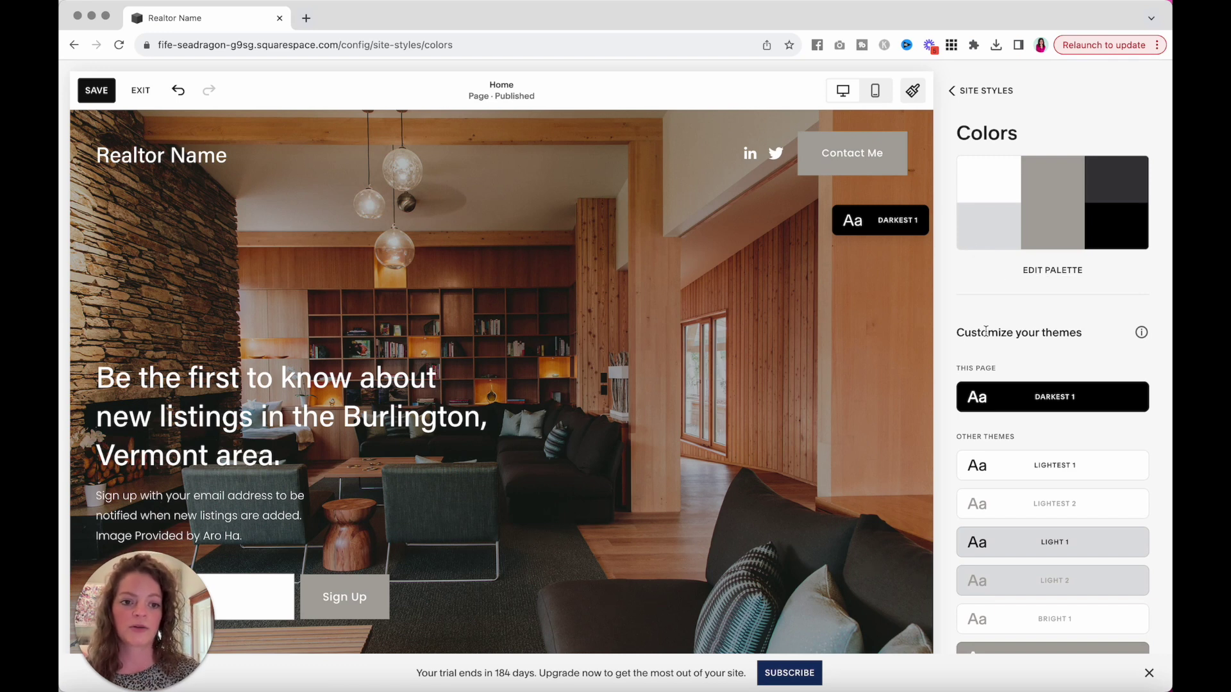
pyautogui.click(1016, 269)
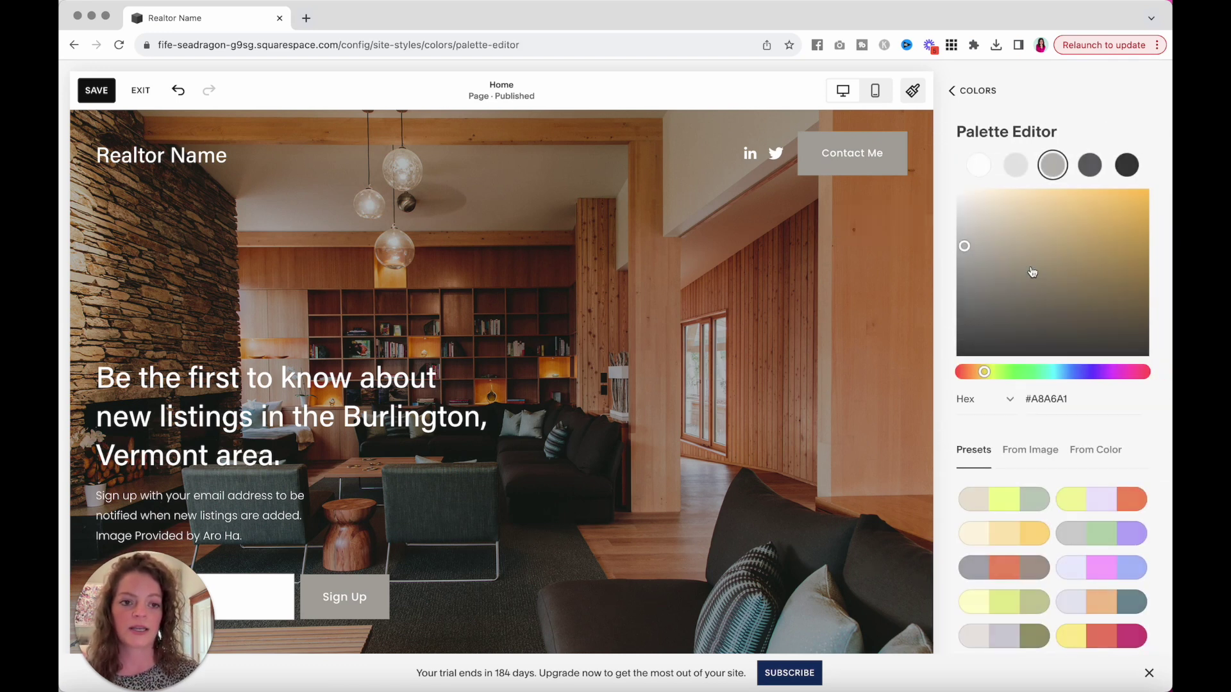
pyautogui.click(1015, 173)
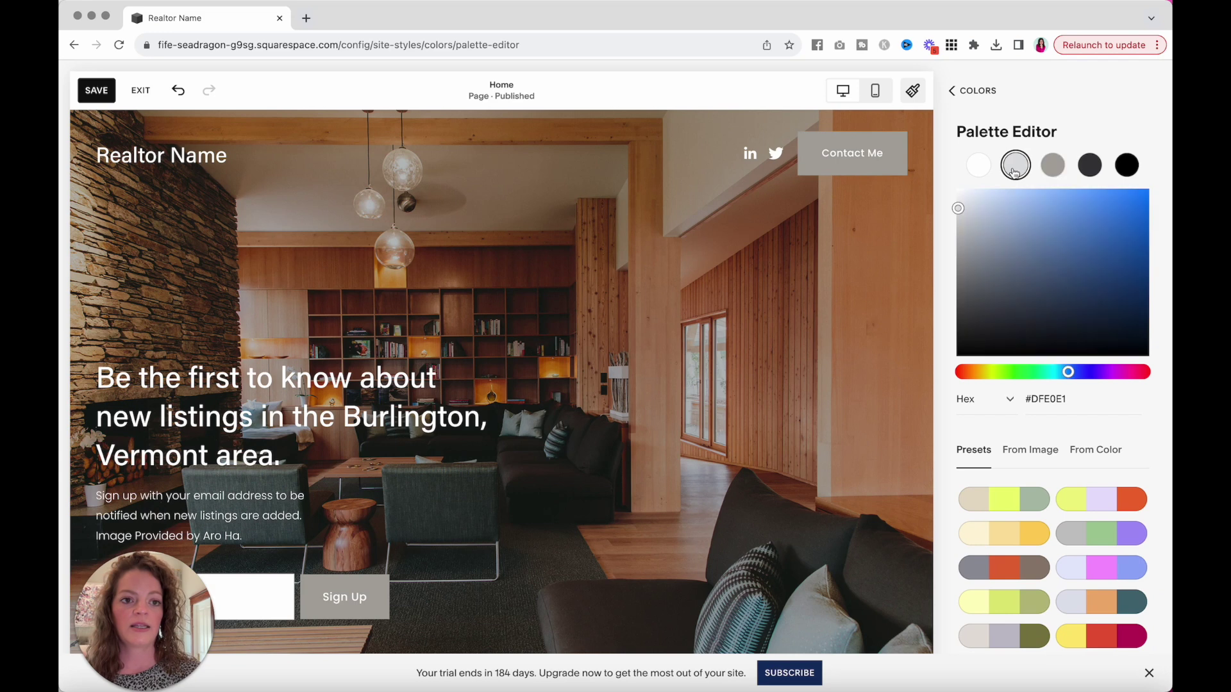
pyautogui.click(1050, 175)
pyautogui.click(1090, 176)
pyautogui.click(1126, 177)
pyautogui.click(981, 167)
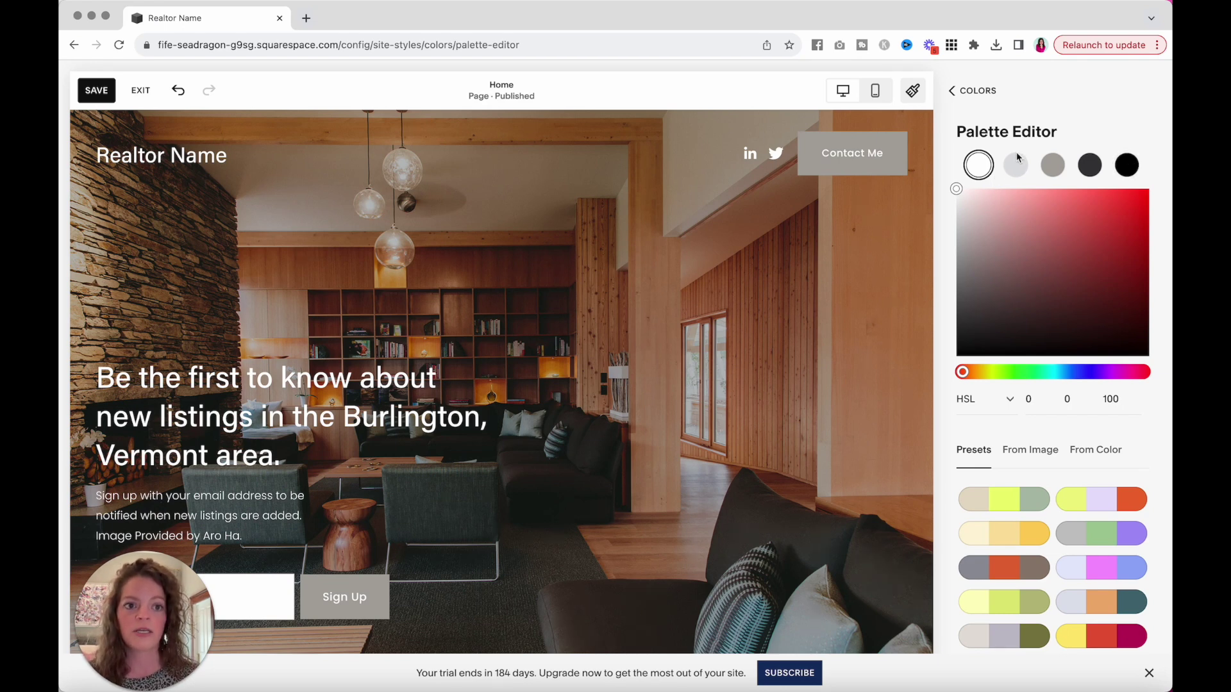
pyautogui.click(1020, 172)
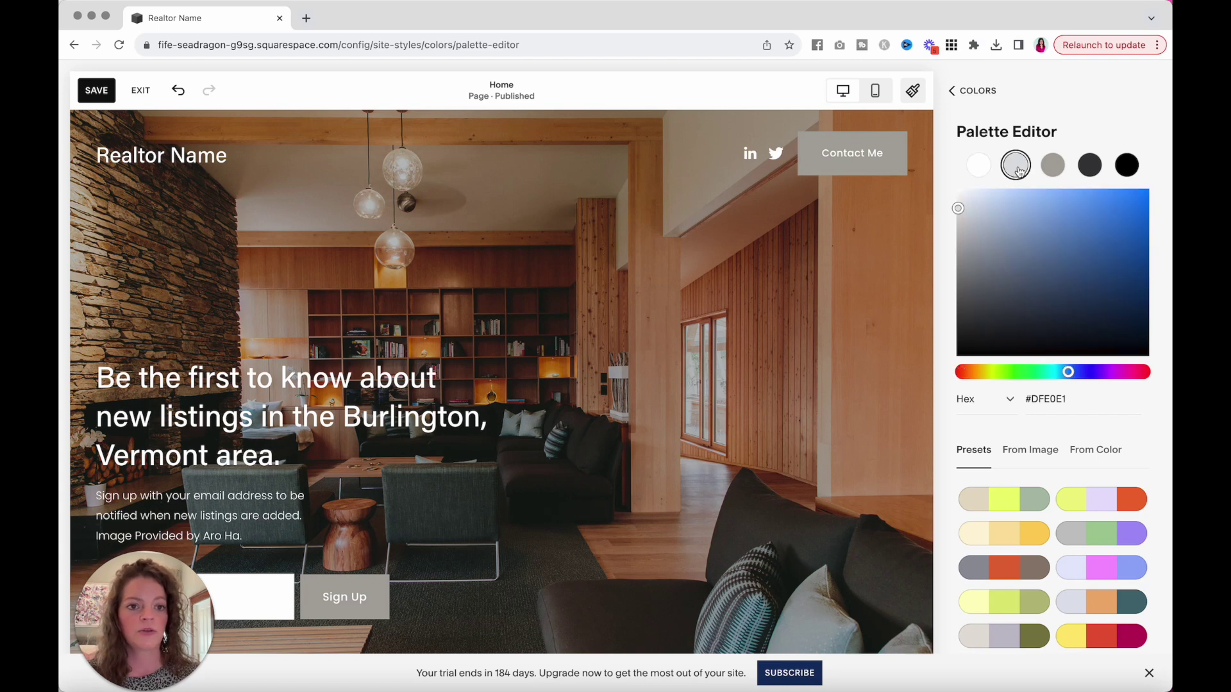
# Replace the mid-grey palette colour #A8A6A1 with teal #30b6b2
pyautogui.moveTo(998, 233); pyautogui.dragTo(956, 199)
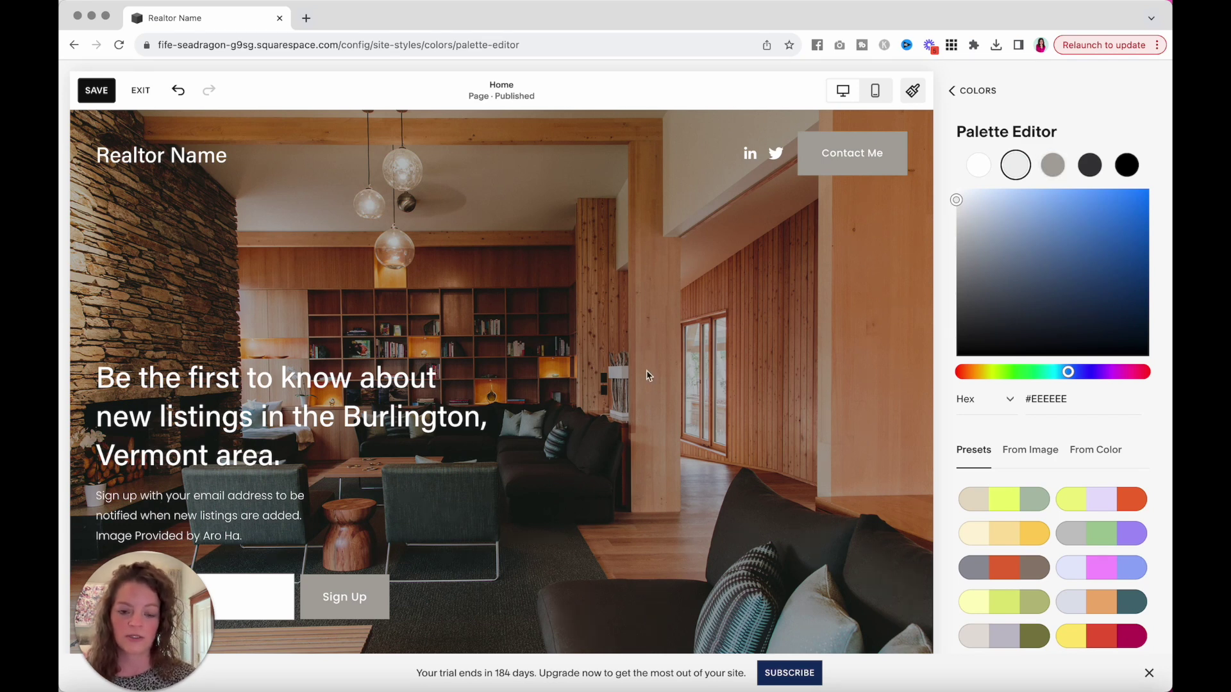
pyautogui.click(1057, 163)
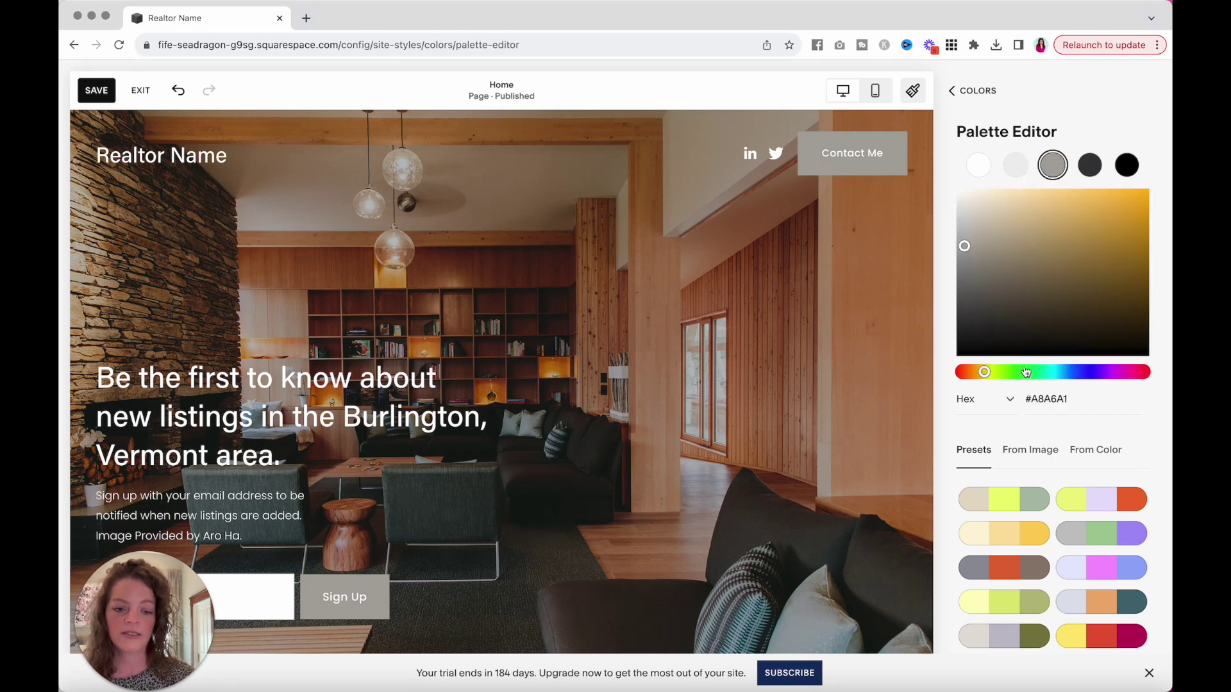
pyautogui.tripleClick(1038, 400)
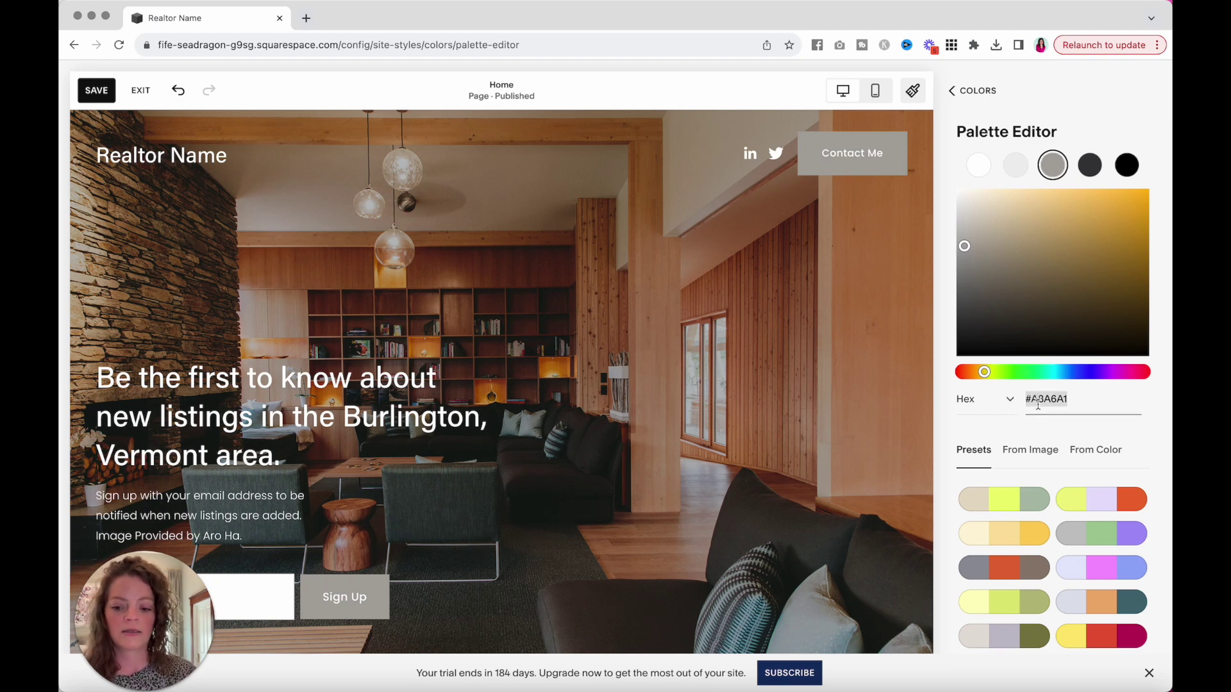
pyautogui.write('#30b6b2')
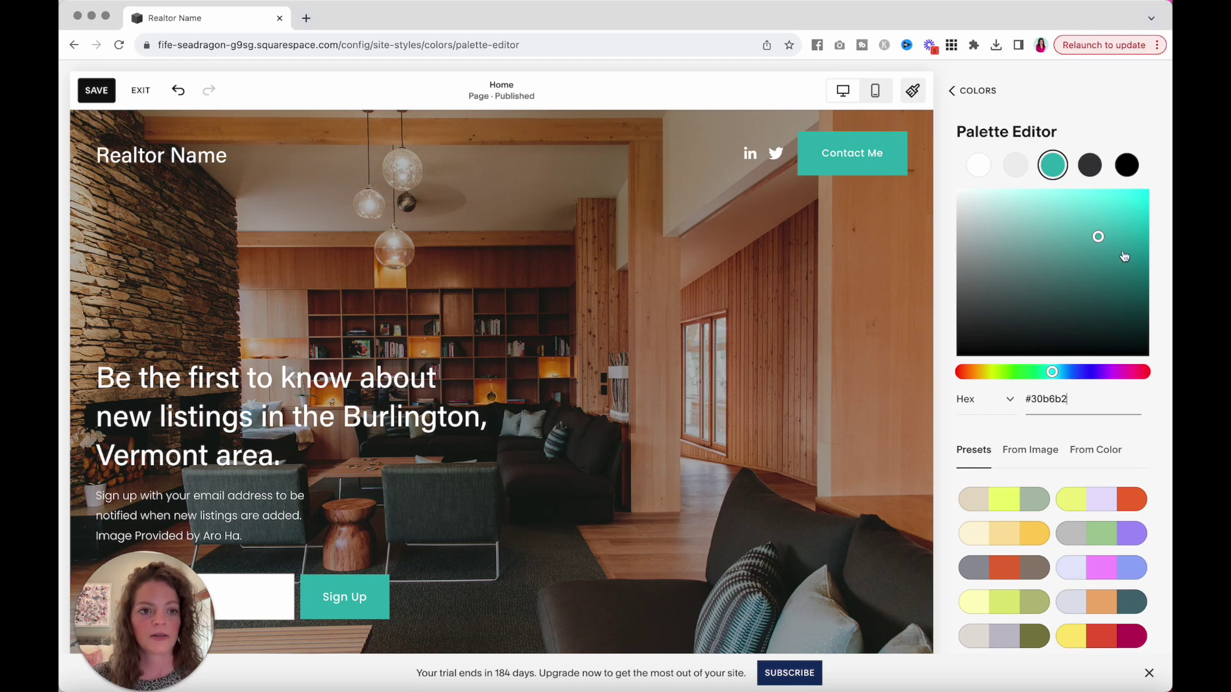
# Browse the palette presets and From Image suggestions, then go back to Colors with the teal palette
pyautogui.scroll(-3, 1010, 524)
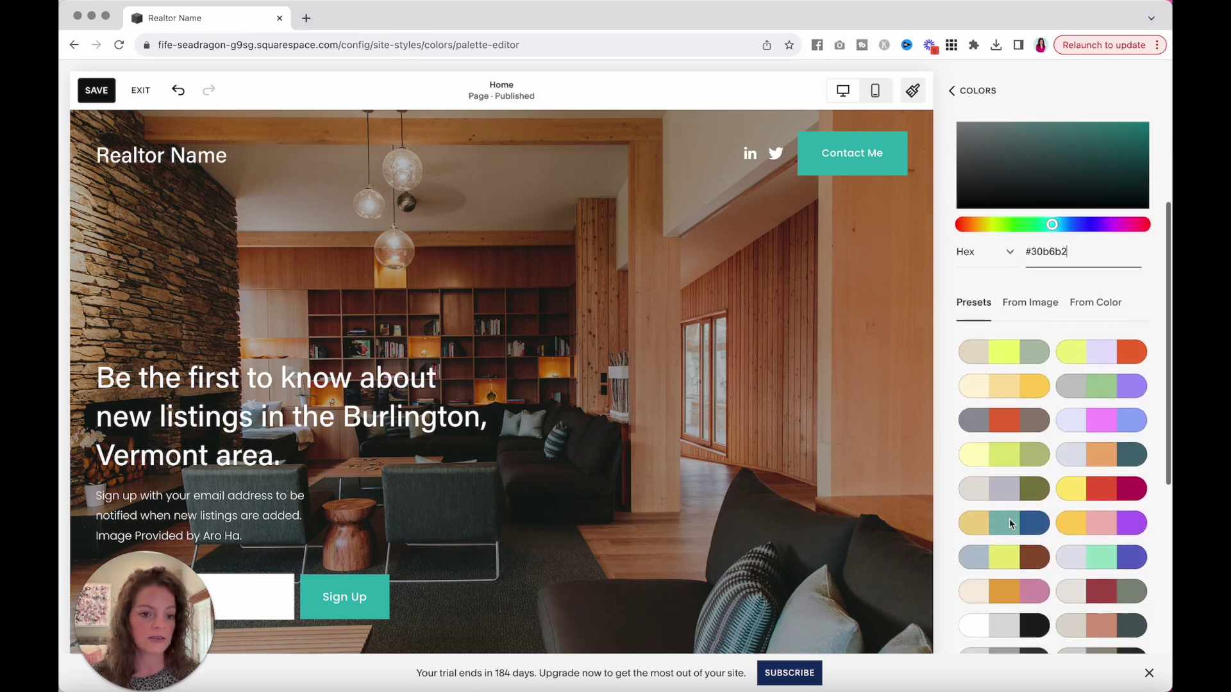
pyautogui.scroll(-5, 1010, 523)
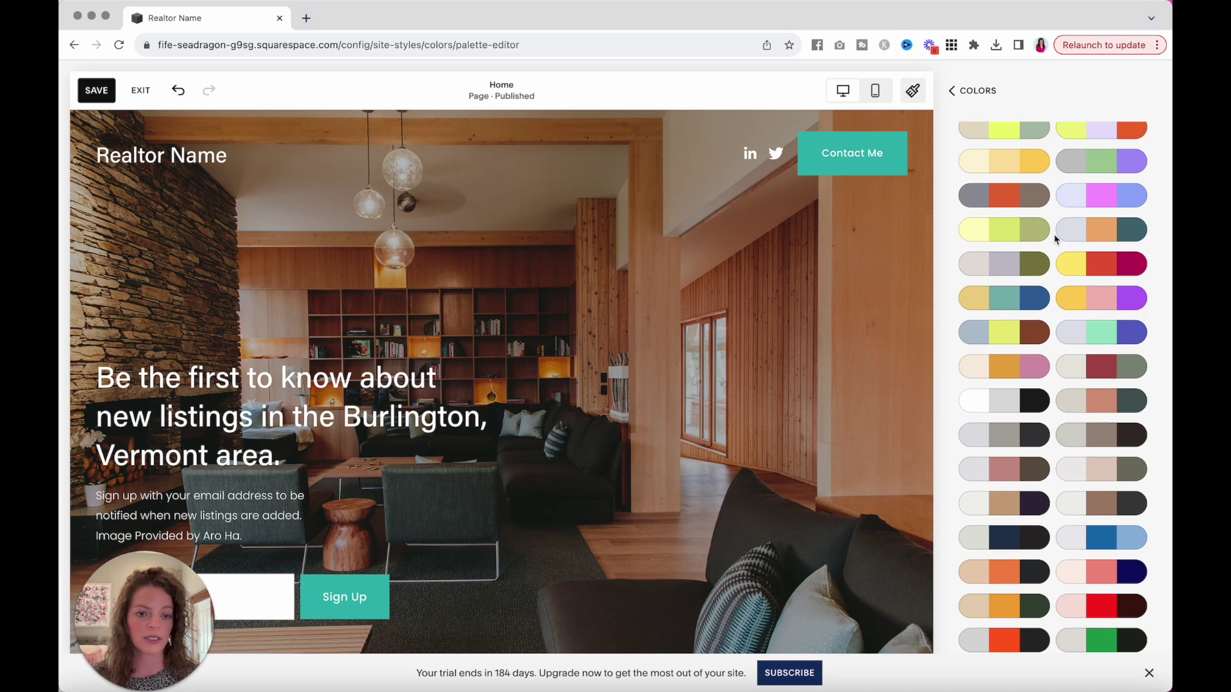
pyautogui.scroll(6, 1055, 238)
pyautogui.scroll(-4, 1055, 238)
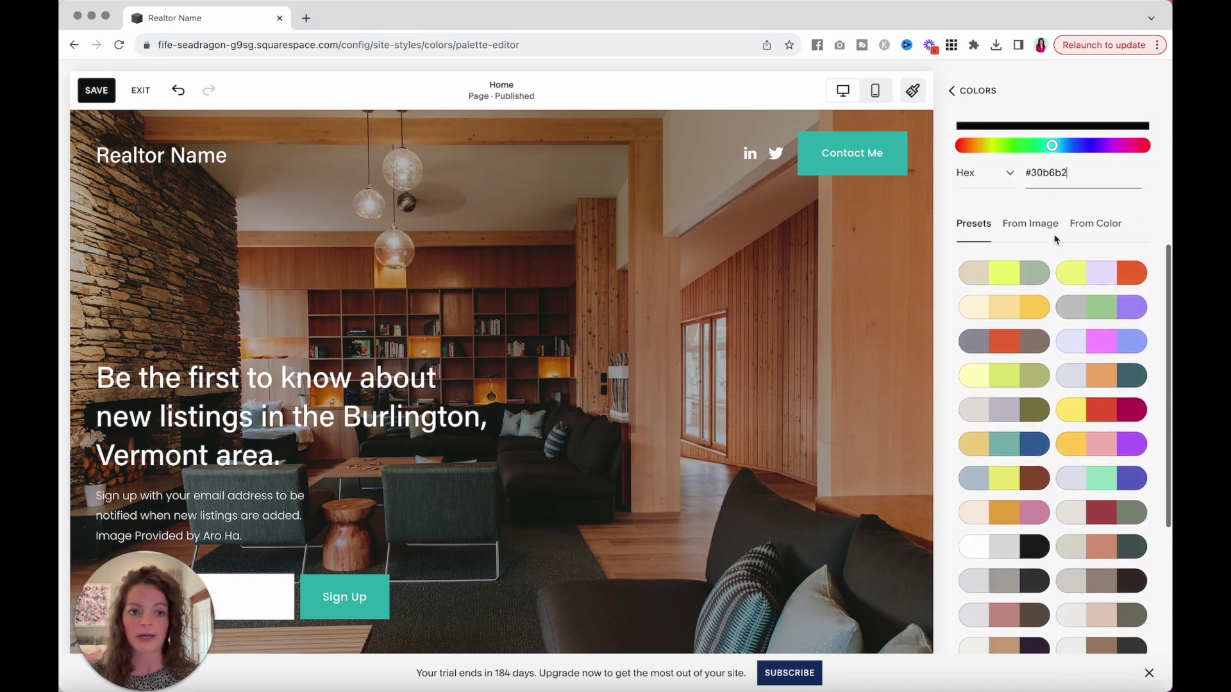
pyautogui.scroll(-1, 1054, 239)
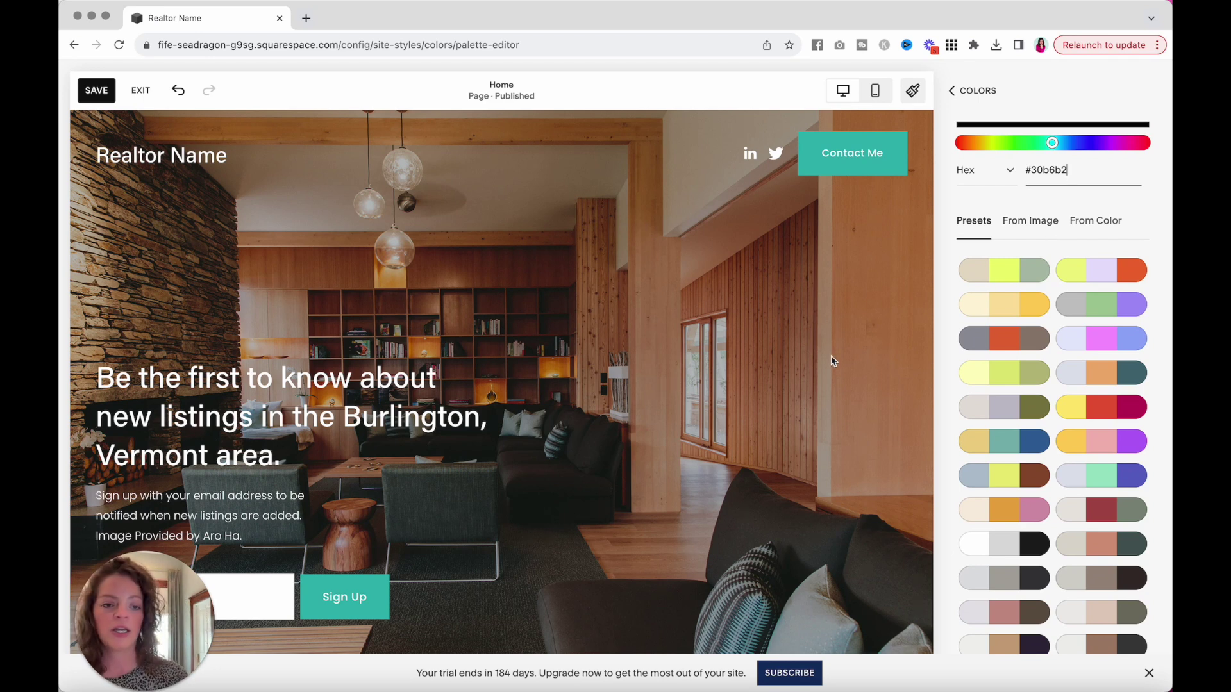
pyautogui.click(1028, 223)
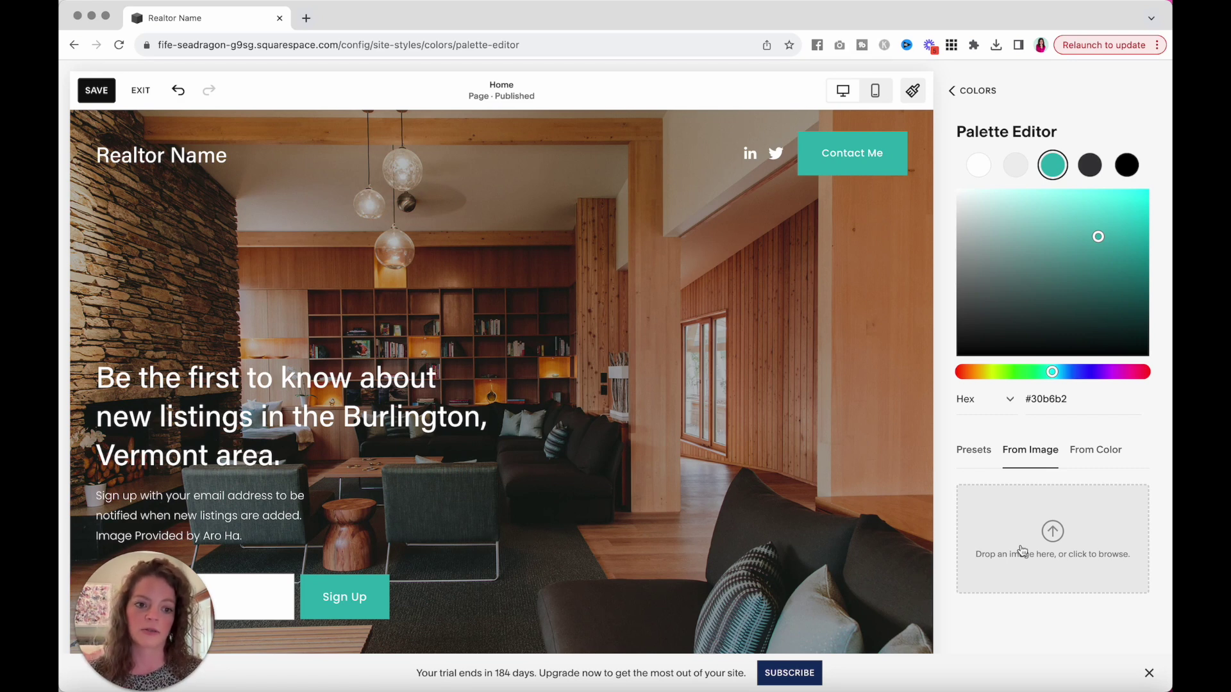
pyautogui.click(969, 90)
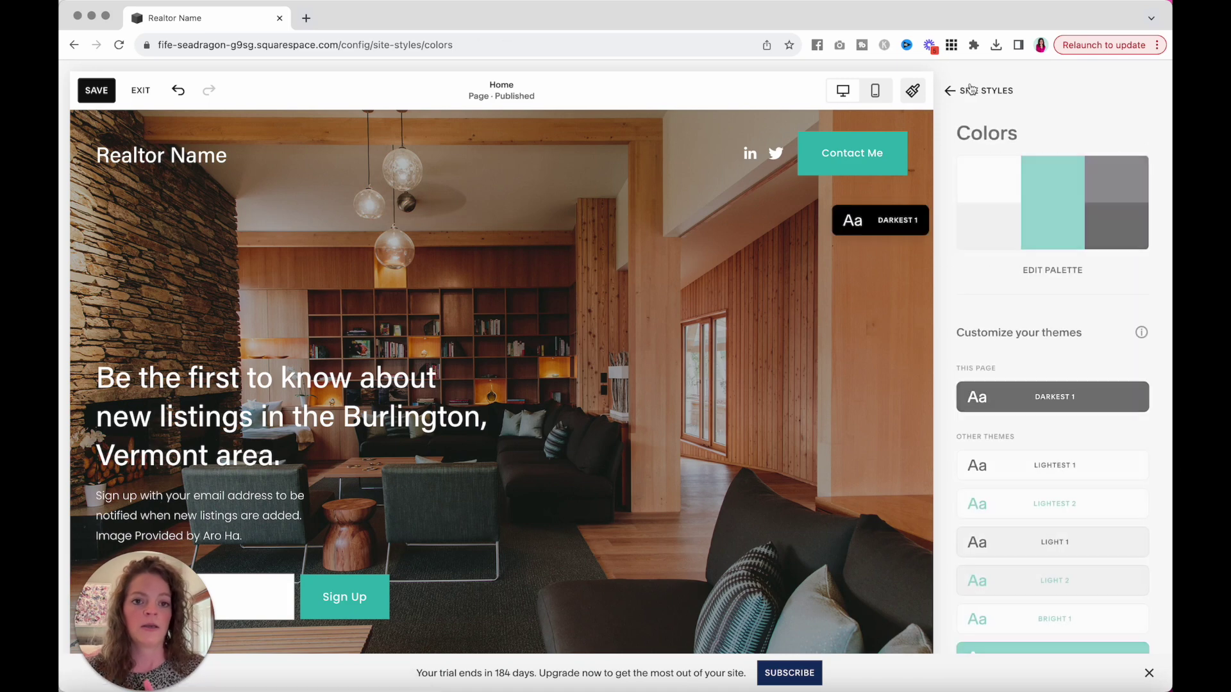
# Close the site styles panels and save the site changes
pyautogui.click(969, 90)
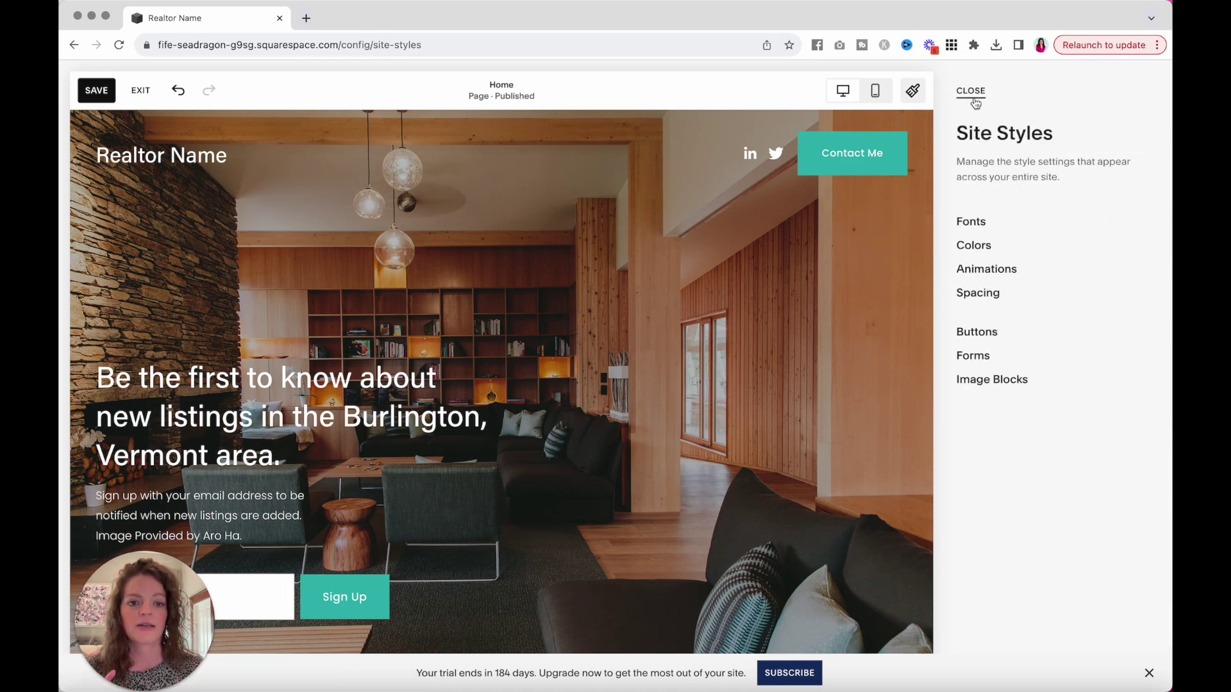
pyautogui.click(970, 90)
pyautogui.click(83, 83)
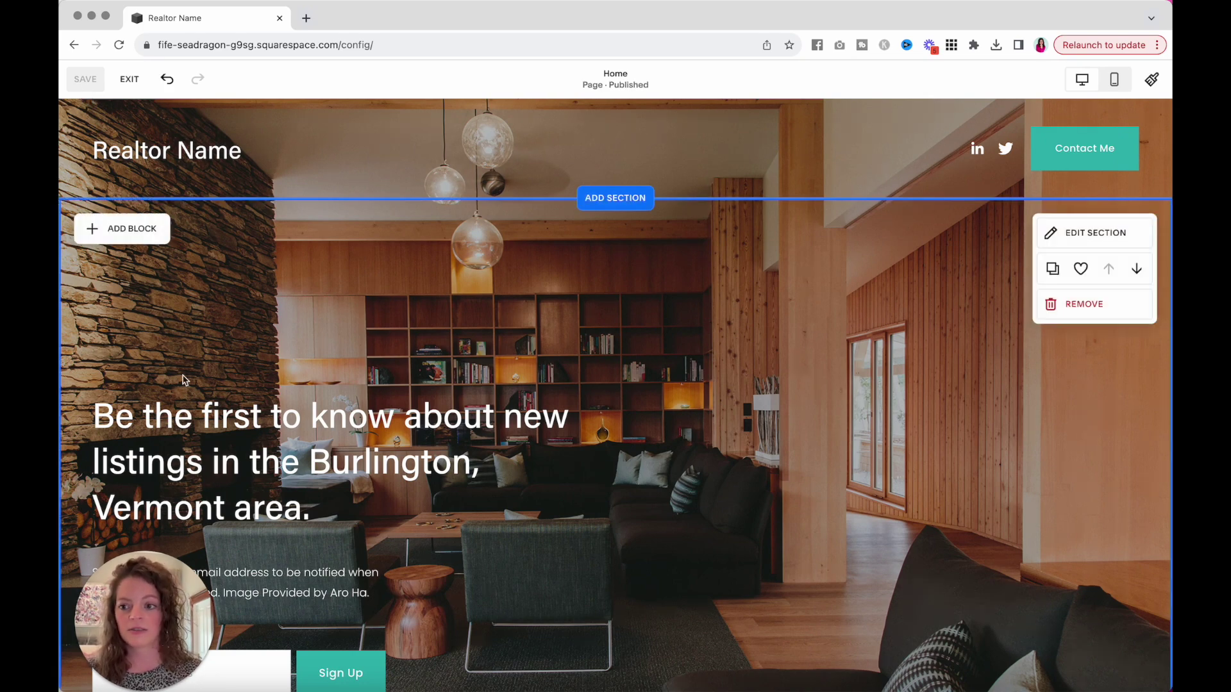
# Replace 'Burlington, Vermont' with 'Nashville, Tennessee' in the headline and narrow it to three lines
pyautogui.scroll(-2, 279, 362)
pyautogui.click(279, 363)
pyautogui.tripleClick(276, 364)
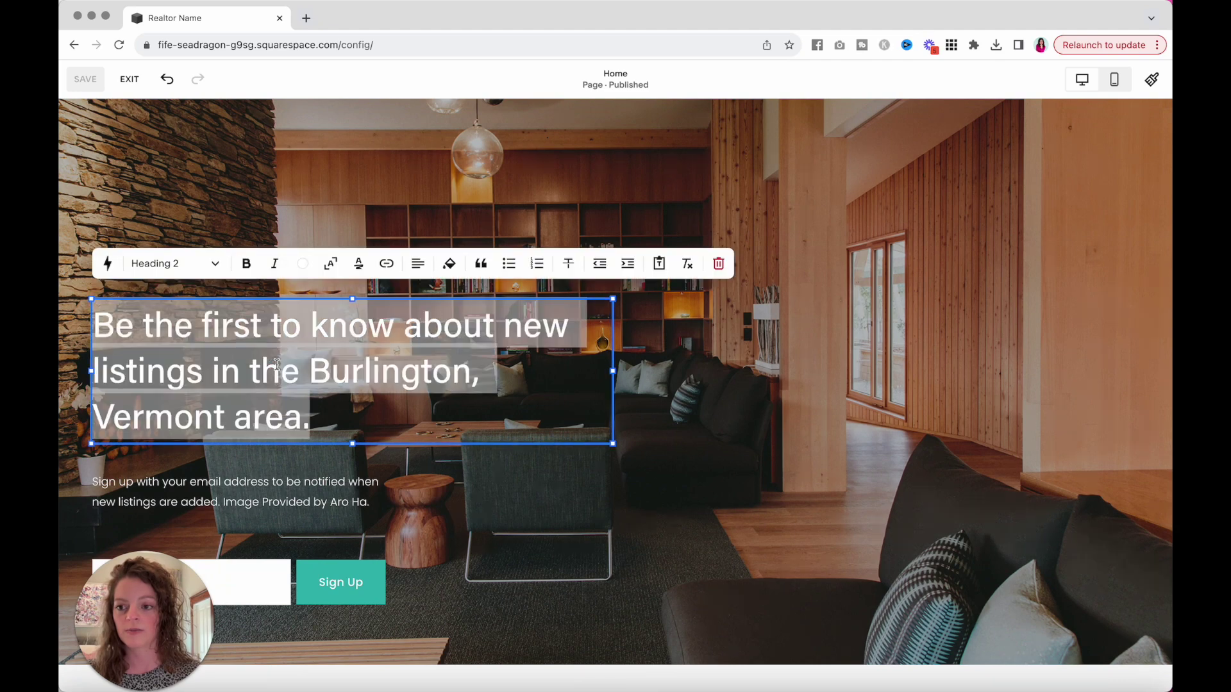
pyautogui.click(277, 364)
pyautogui.moveTo(307, 371); pyautogui.dragTo(228, 403)
pyautogui.write('Nashville, Ten')
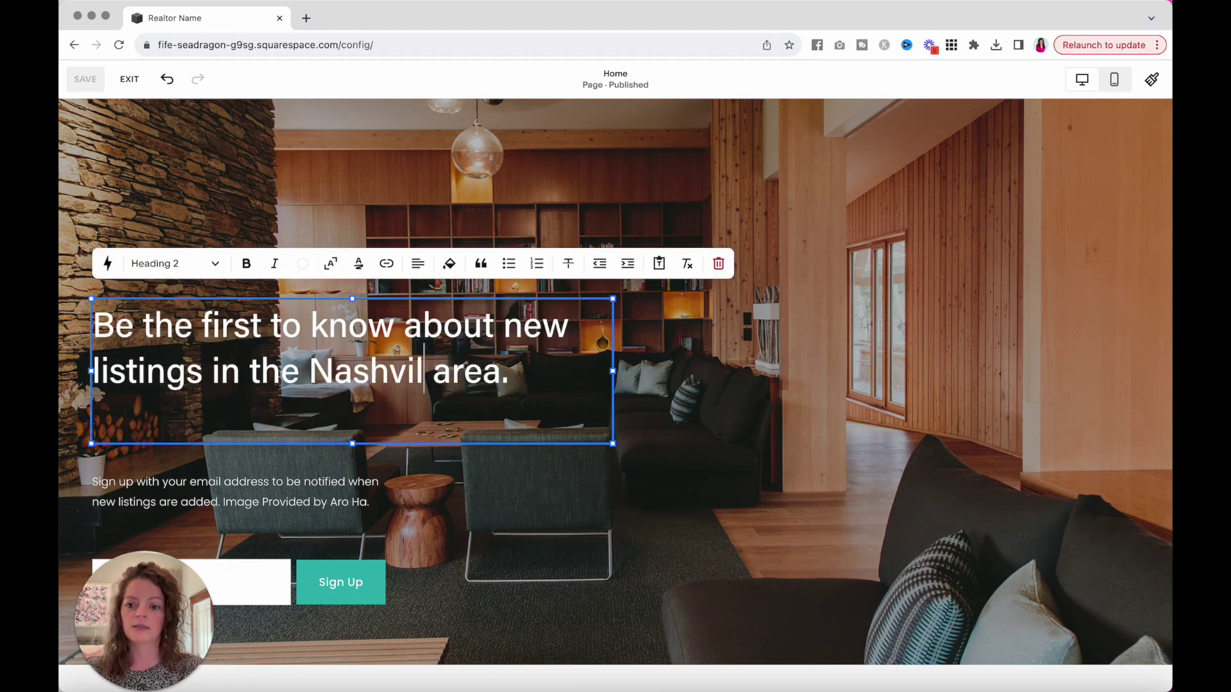
pyautogui.write('nessee')
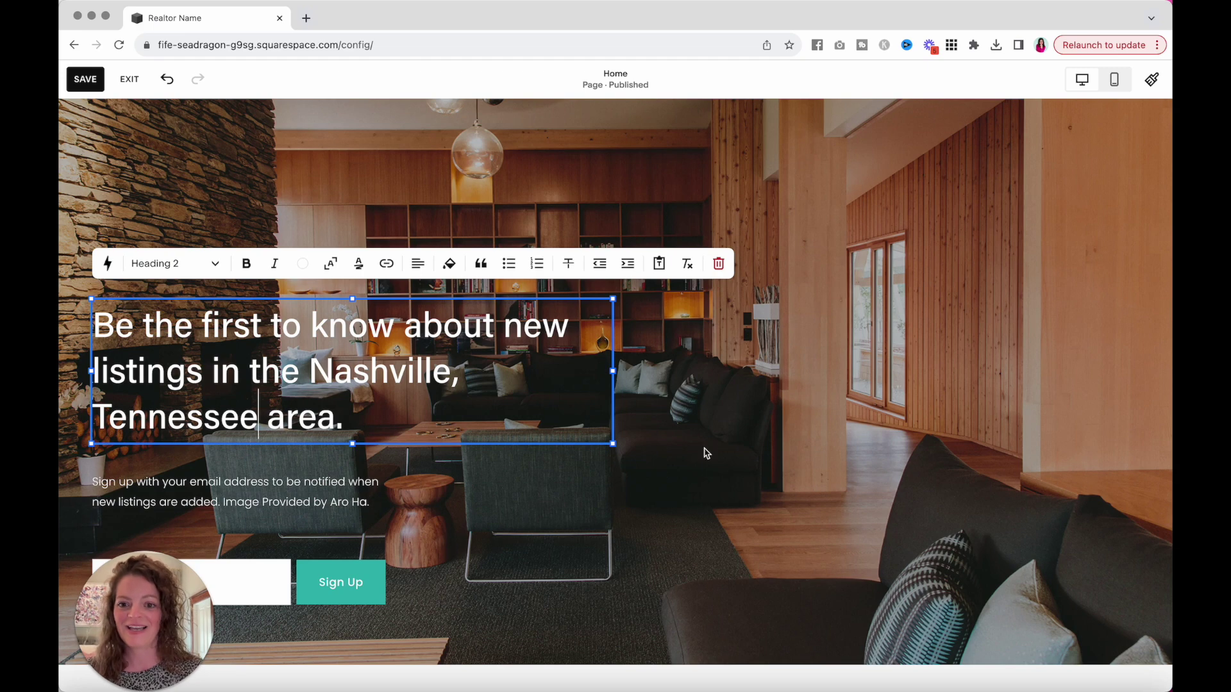
pyautogui.click(575, 379)
pyautogui.moveTo(611, 375); pyautogui.dragTo(527, 401)
# Widen the description paragraph onto one line and narrow the email sign-up form block
pyautogui.click(511, 492)
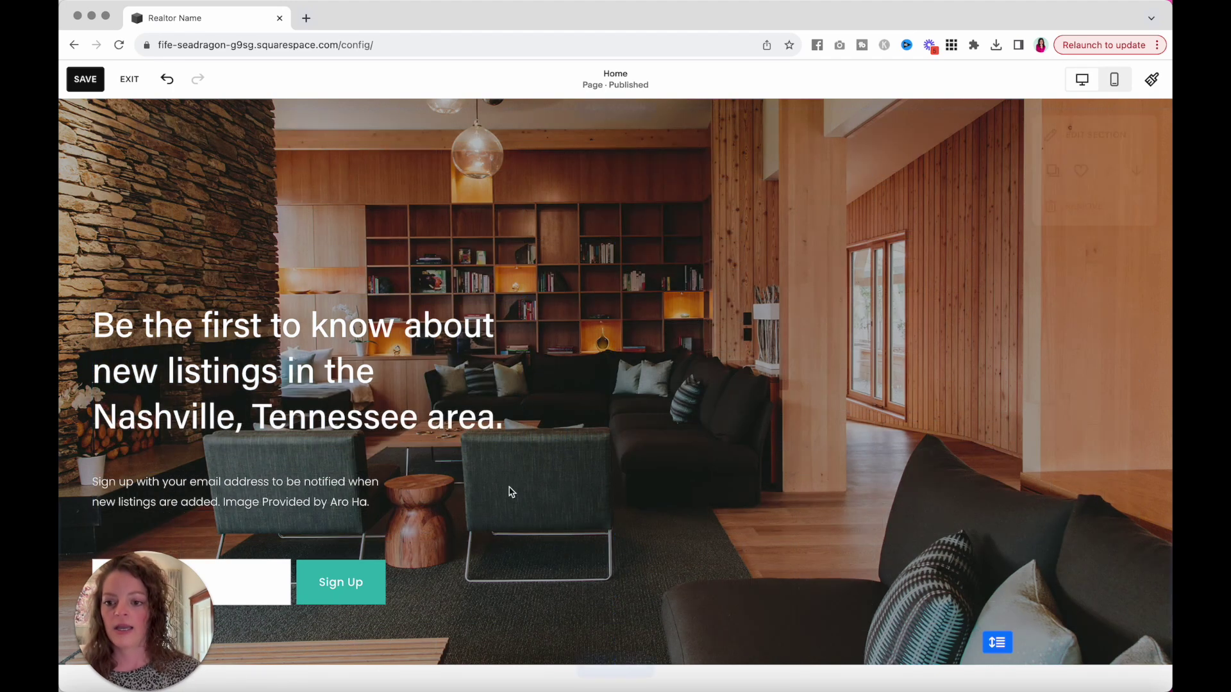
pyautogui.click(352, 512)
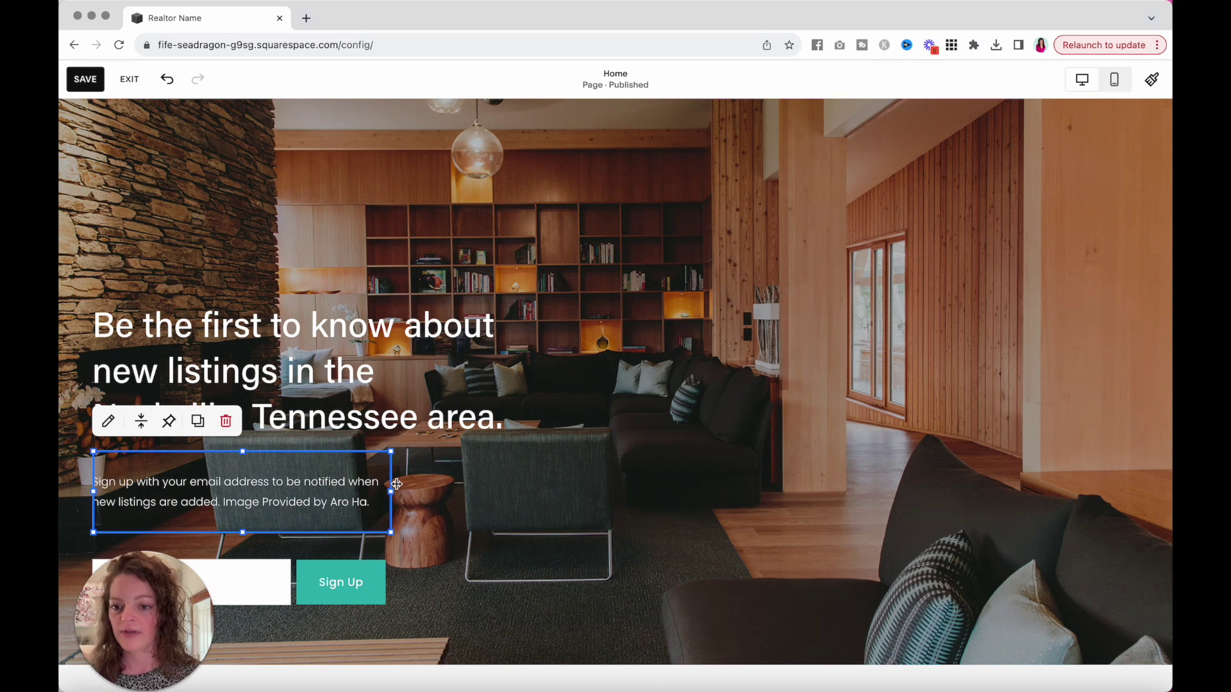
pyautogui.moveTo(391, 491); pyautogui.dragTo(522, 495)
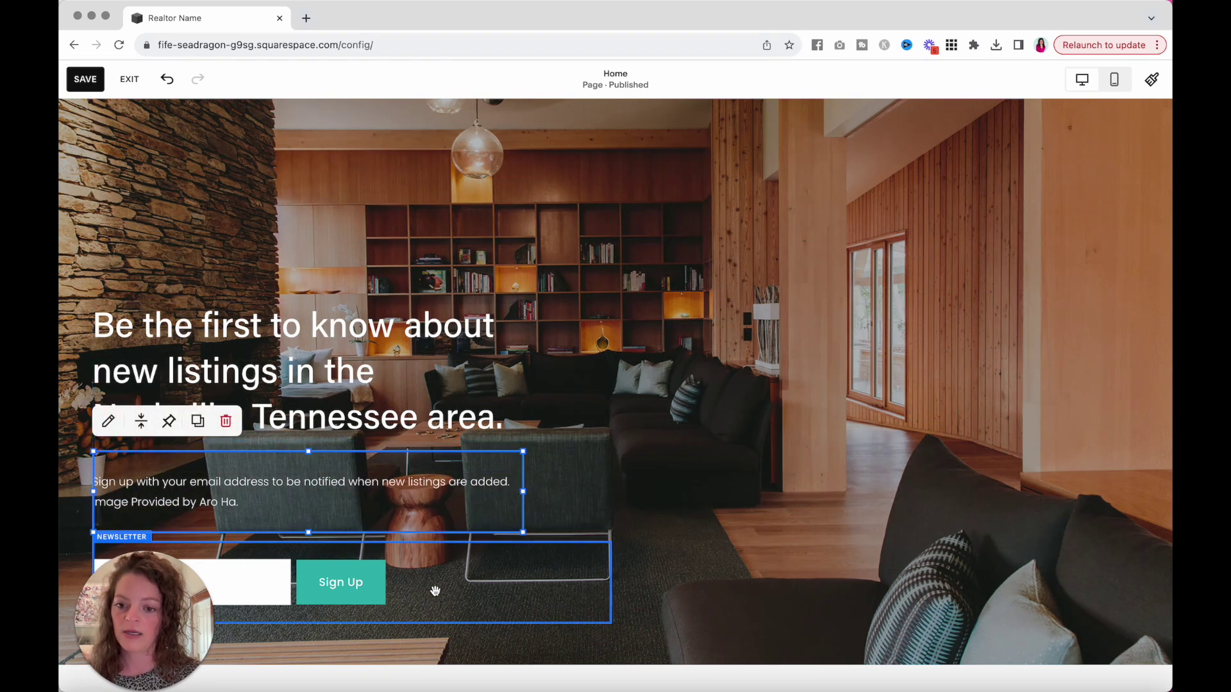
pyautogui.click(535, 597)
pyautogui.moveTo(610, 582); pyautogui.dragTo(520, 612)
# Edit the description paragraph and check its text sits above the image credit
pyautogui.click(330, 495)
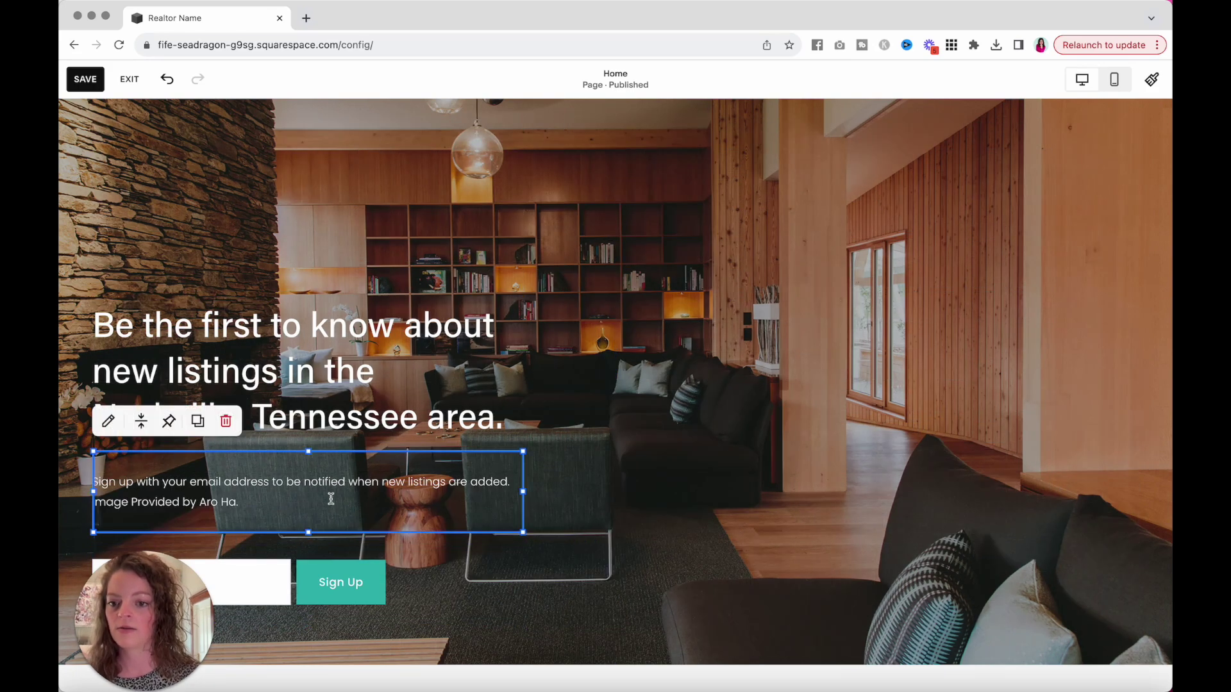
pyautogui.doubleClick(306, 491)
pyautogui.press('super+a')
pyautogui.press('Right')
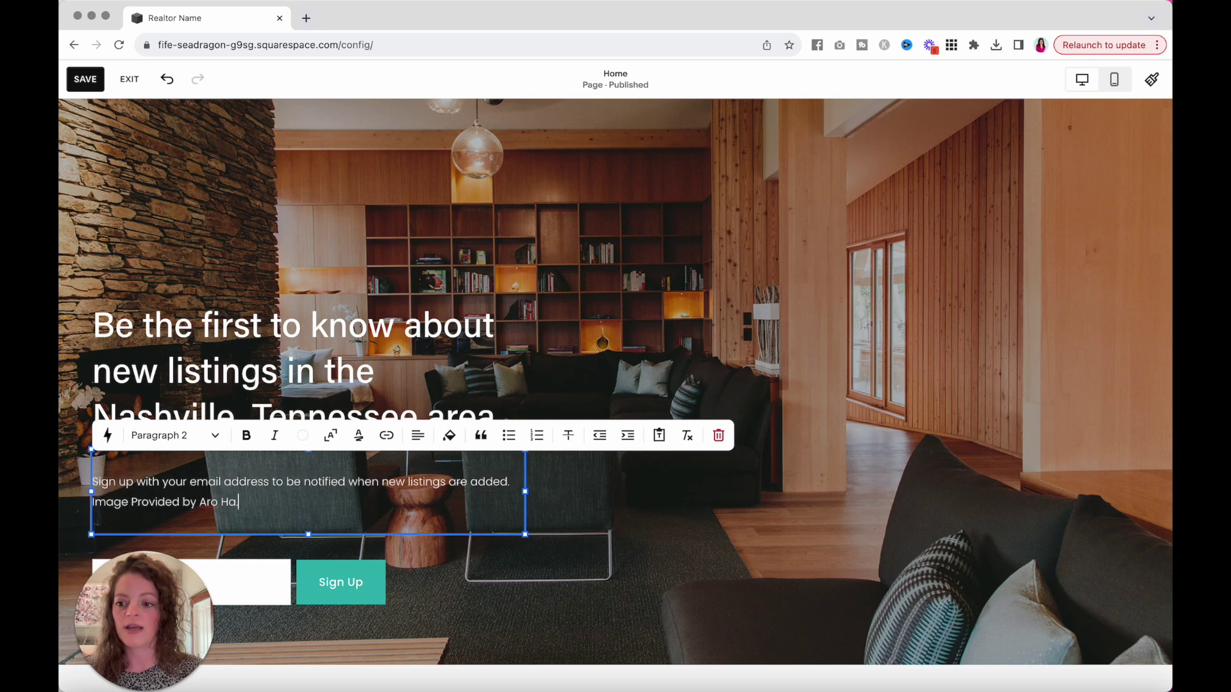
pyautogui.scroll(-3, 266, 576)
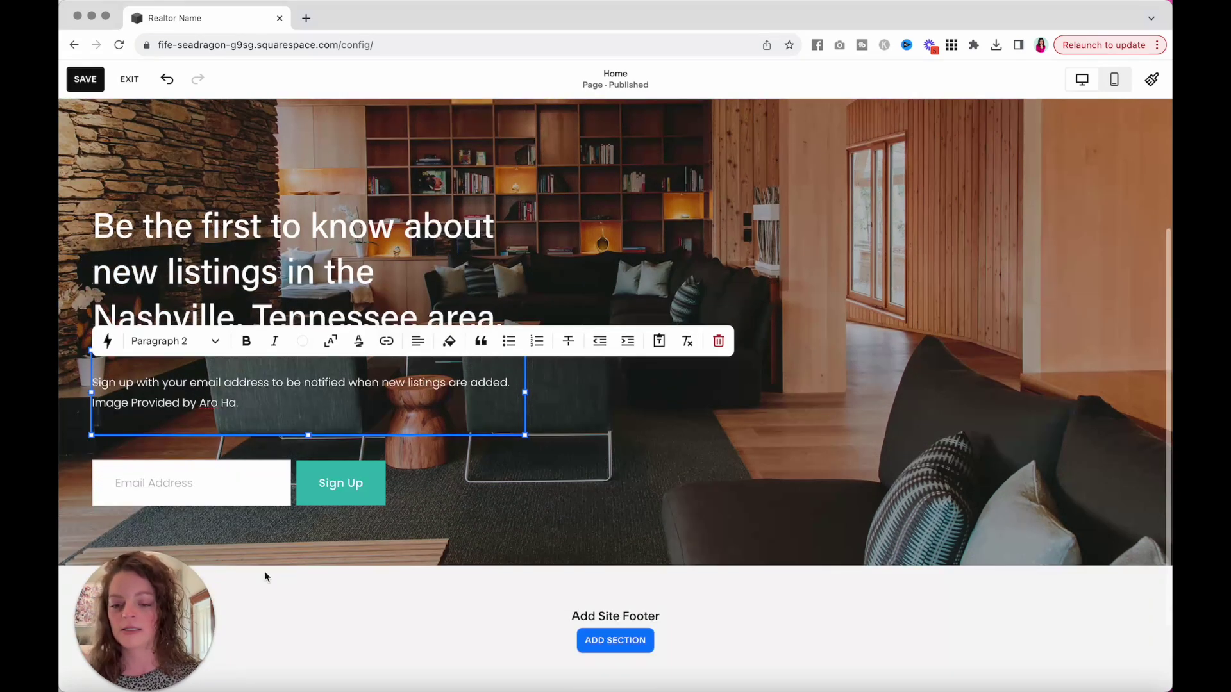
pyautogui.scroll(5, 267, 576)
pyautogui.scroll(-3, 265, 572)
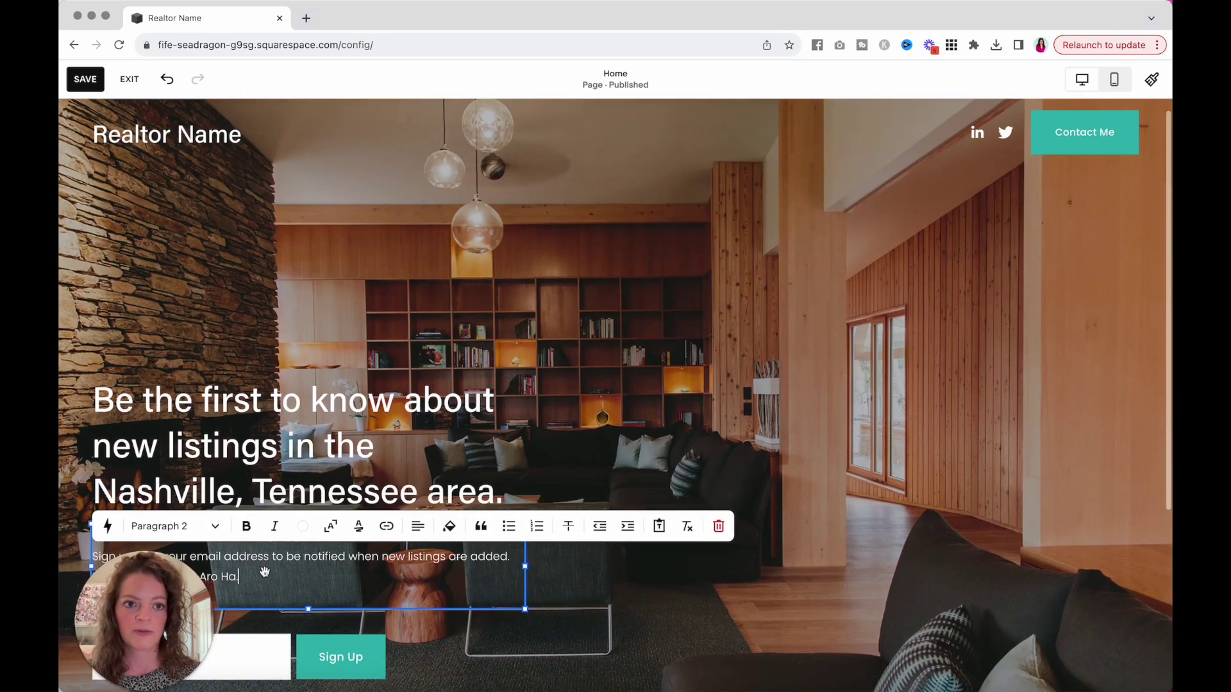
pyautogui.scroll(3, 267, 575)
pyautogui.scroll(-2, 268, 577)
pyautogui.scroll(1, 266, 577)
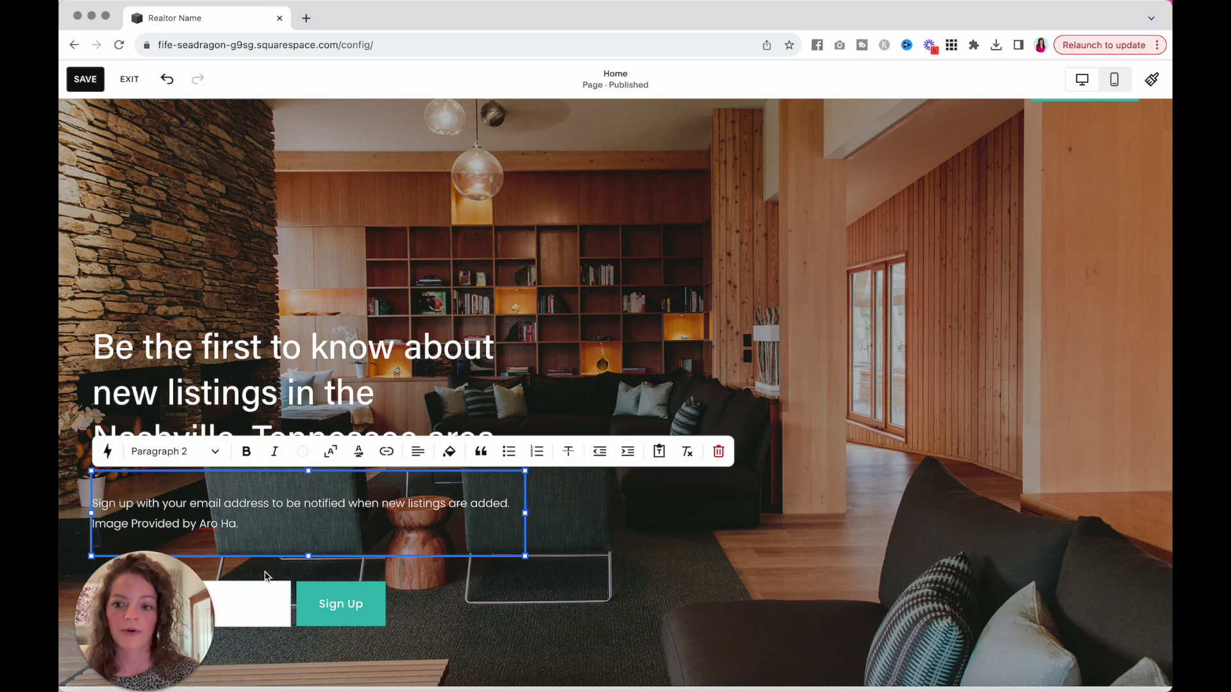
pyautogui.tripleClick(165, 513)
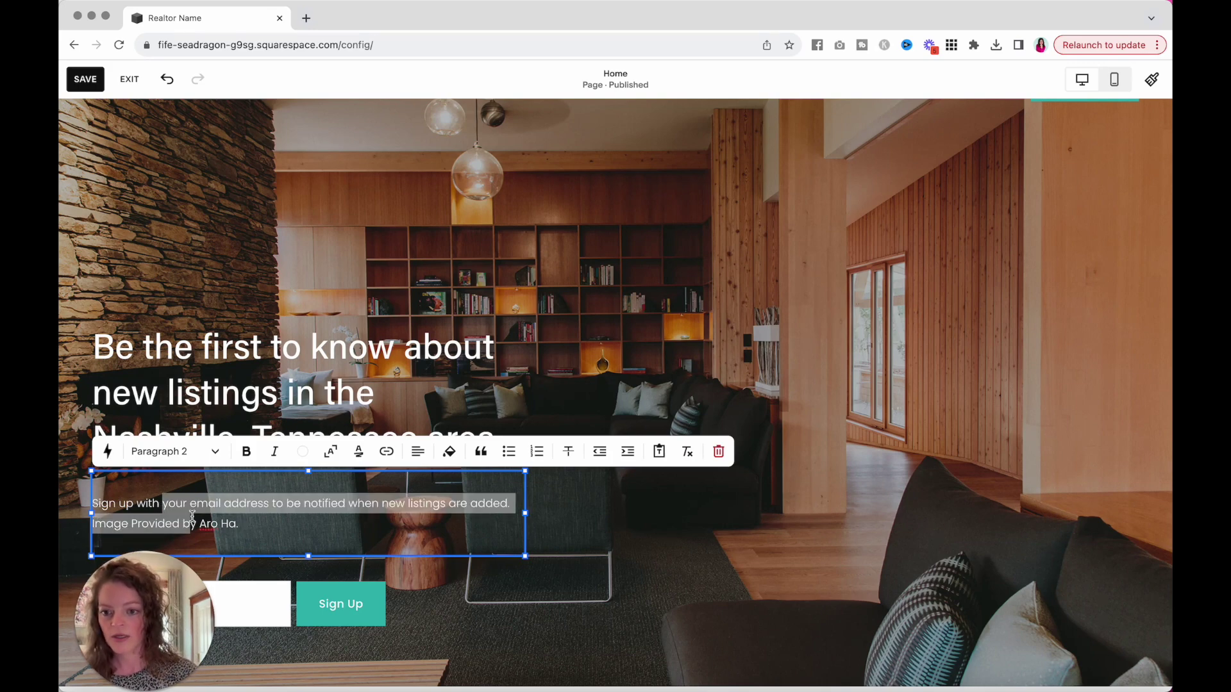
pyautogui.click(190, 524)
pyautogui.click(579, 577)
pyautogui.scroll(-3, 579, 578)
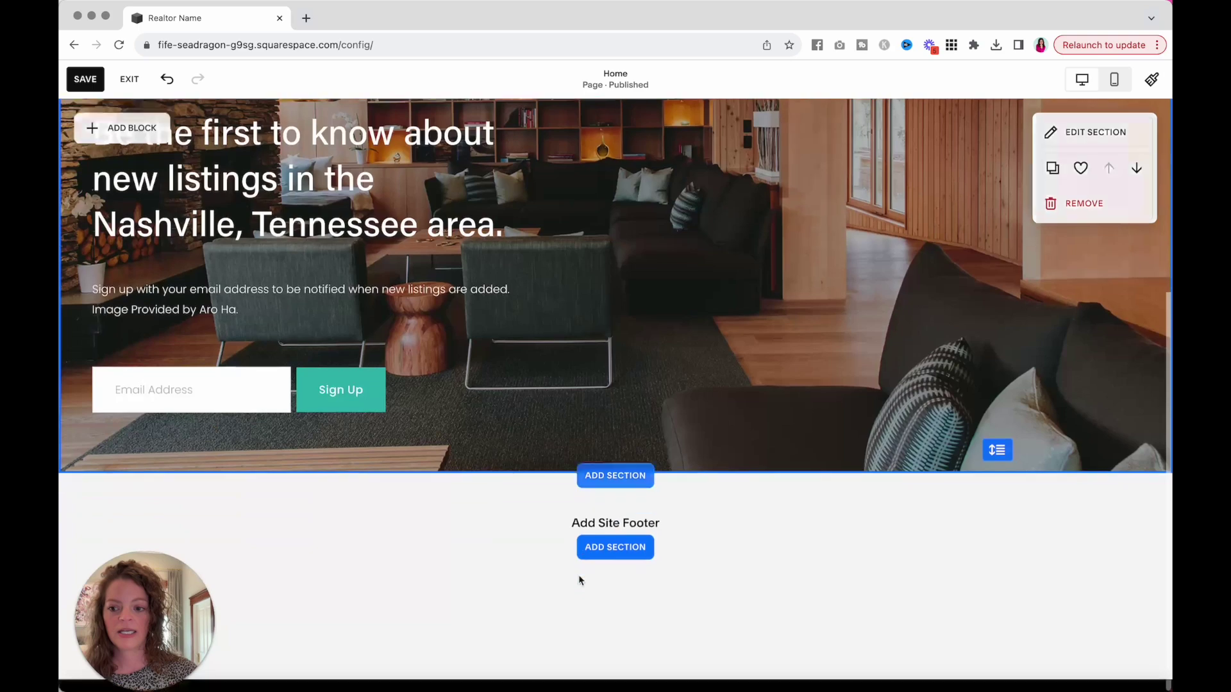
# Browse the site footer section layouts and close them without adding a footer
pyautogui.click(615, 548)
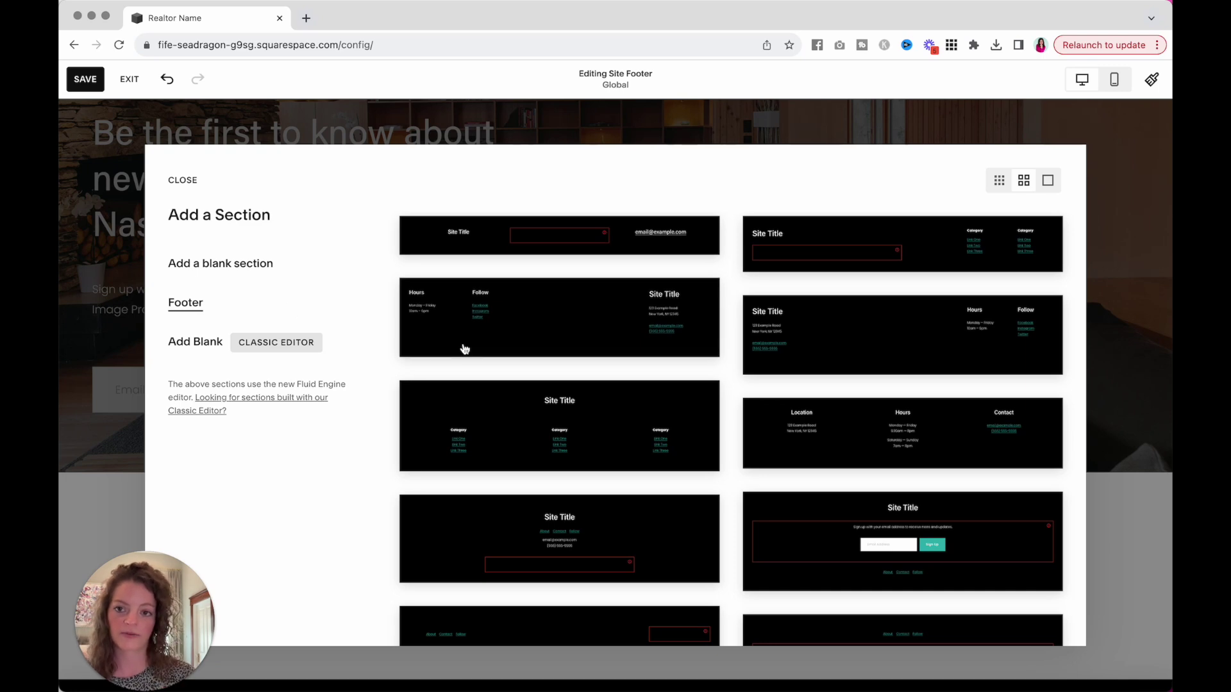
pyautogui.scroll(-3, 522, 513)
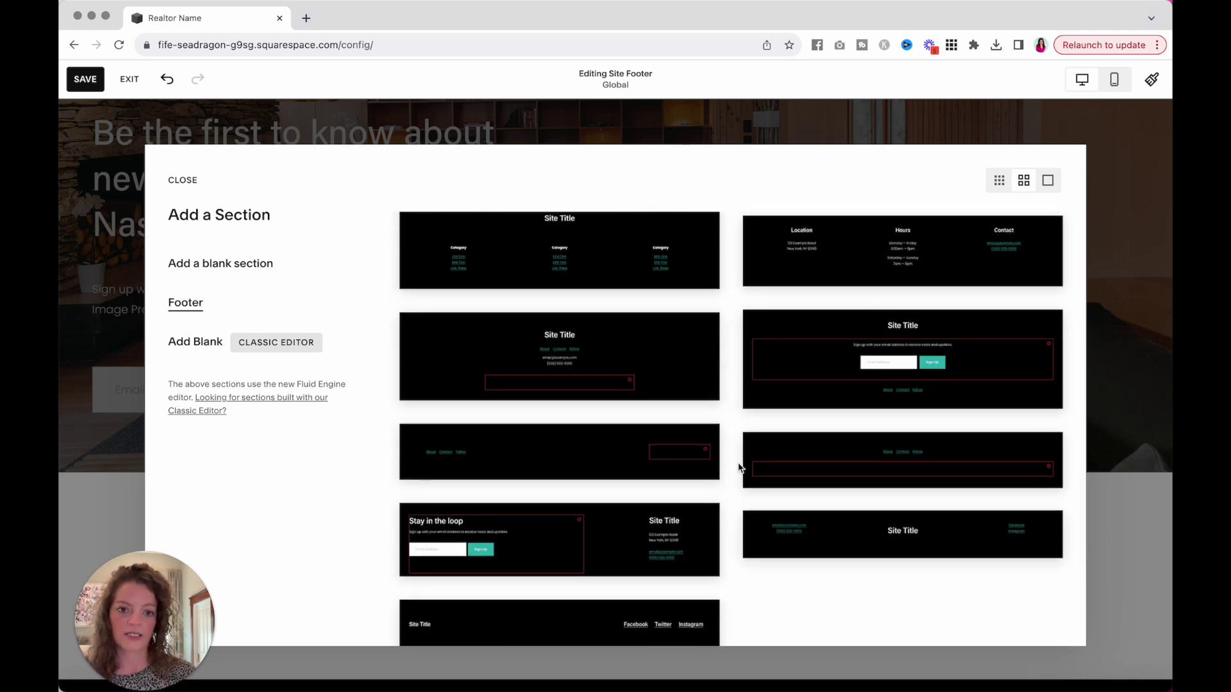
pyautogui.scroll(1, 484, 329)
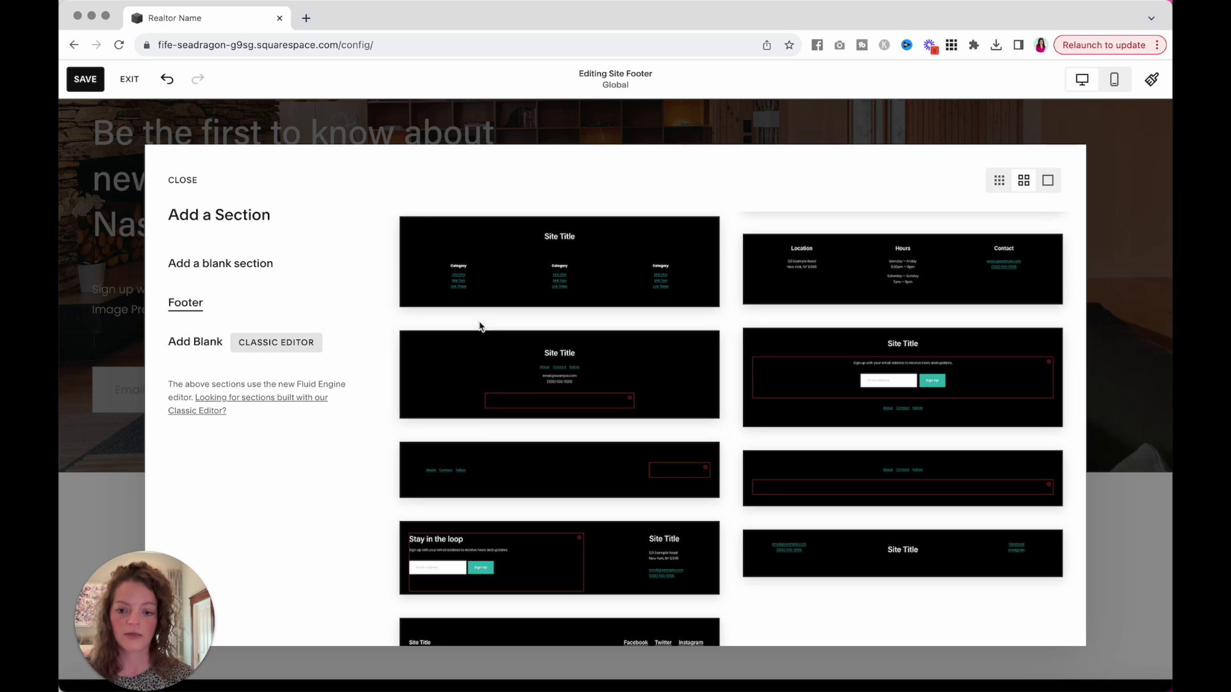
pyautogui.scroll(3, 480, 327)
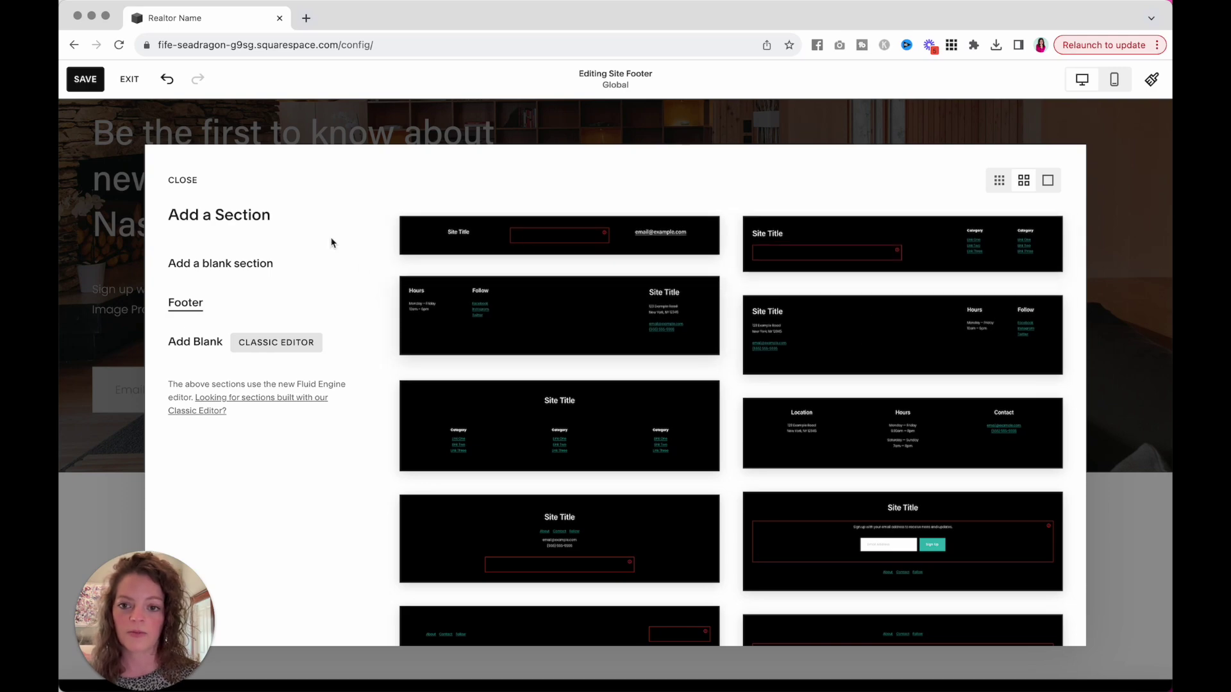
pyautogui.click(184, 181)
# Go back to editing the Home page and open the Newsletter Form 2 sign-up block's settings
pyautogui.scroll(-2, 205, 344)
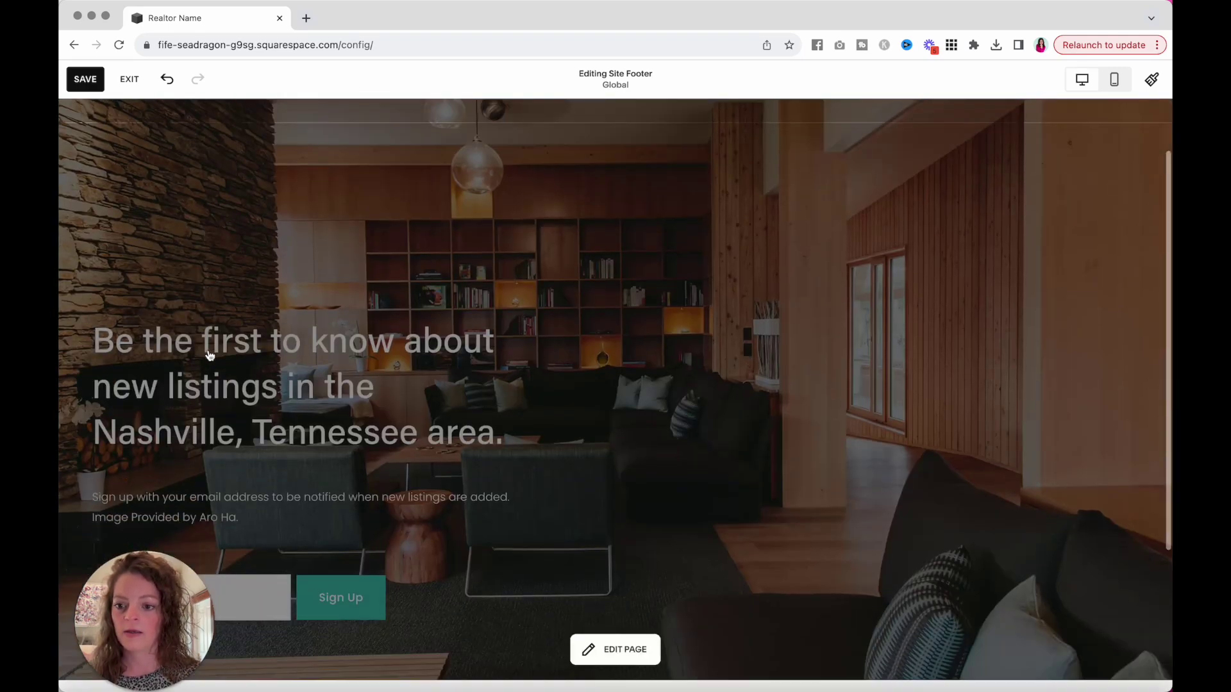
pyautogui.click(209, 356)
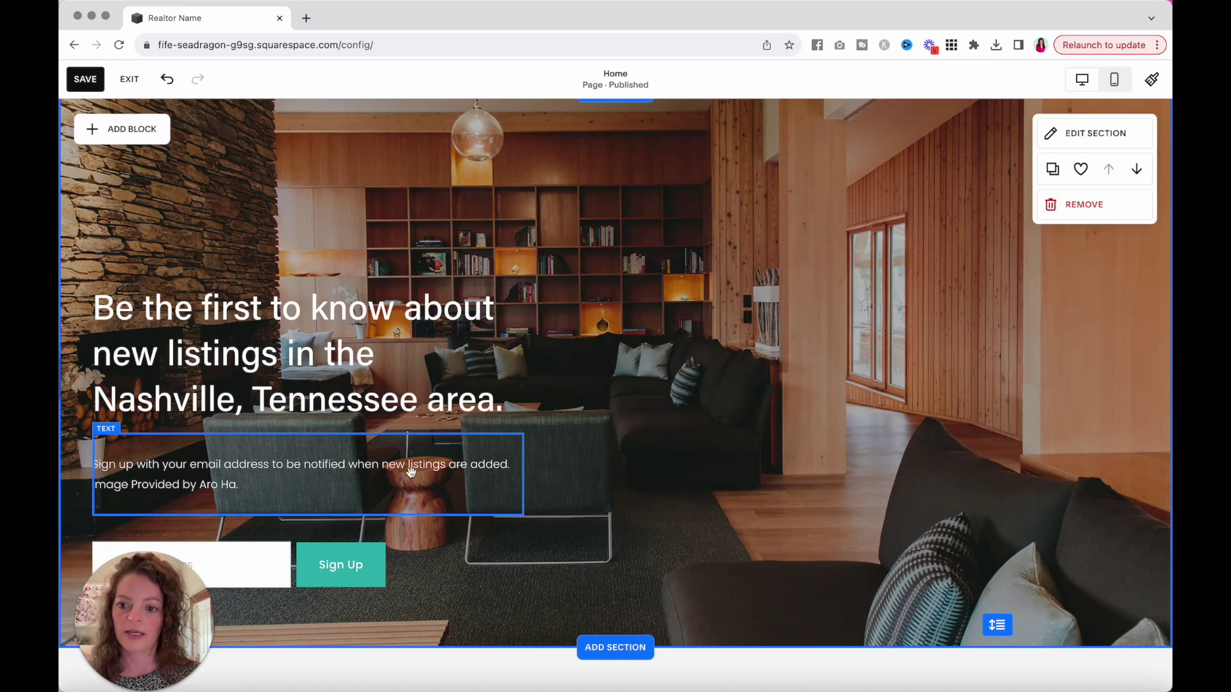
pyautogui.click(266, 487)
pyautogui.click(266, 487)
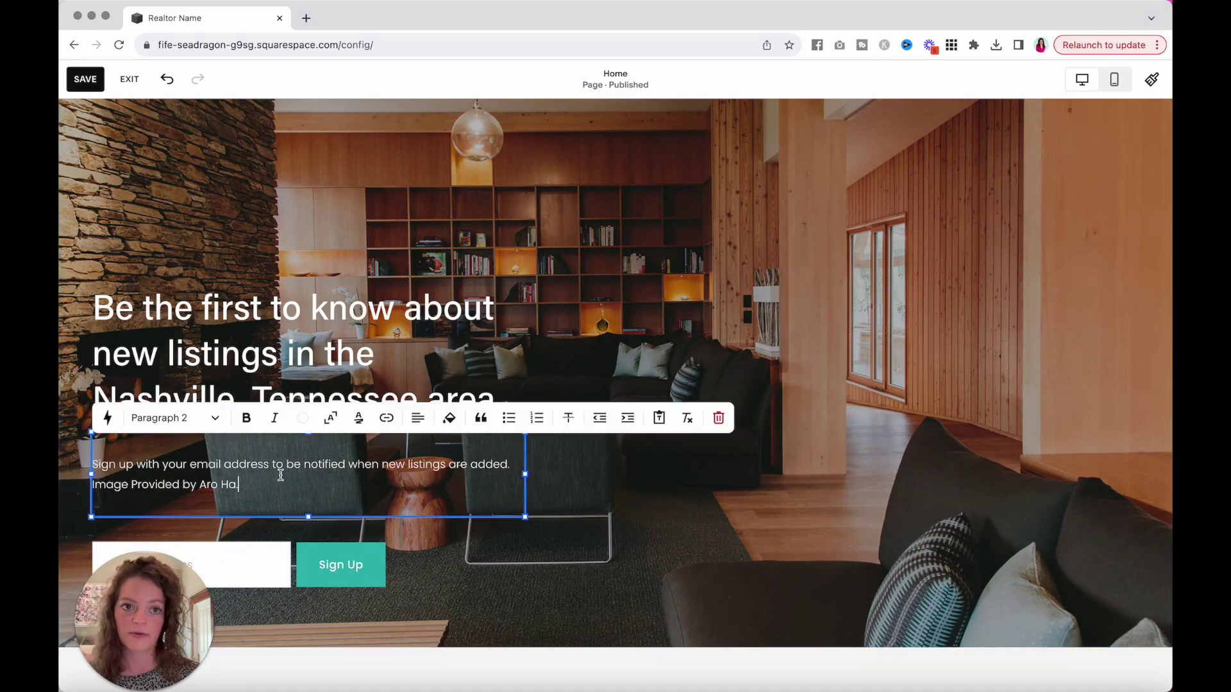
pyautogui.scroll(-2, 280, 475)
pyautogui.click(231, 444)
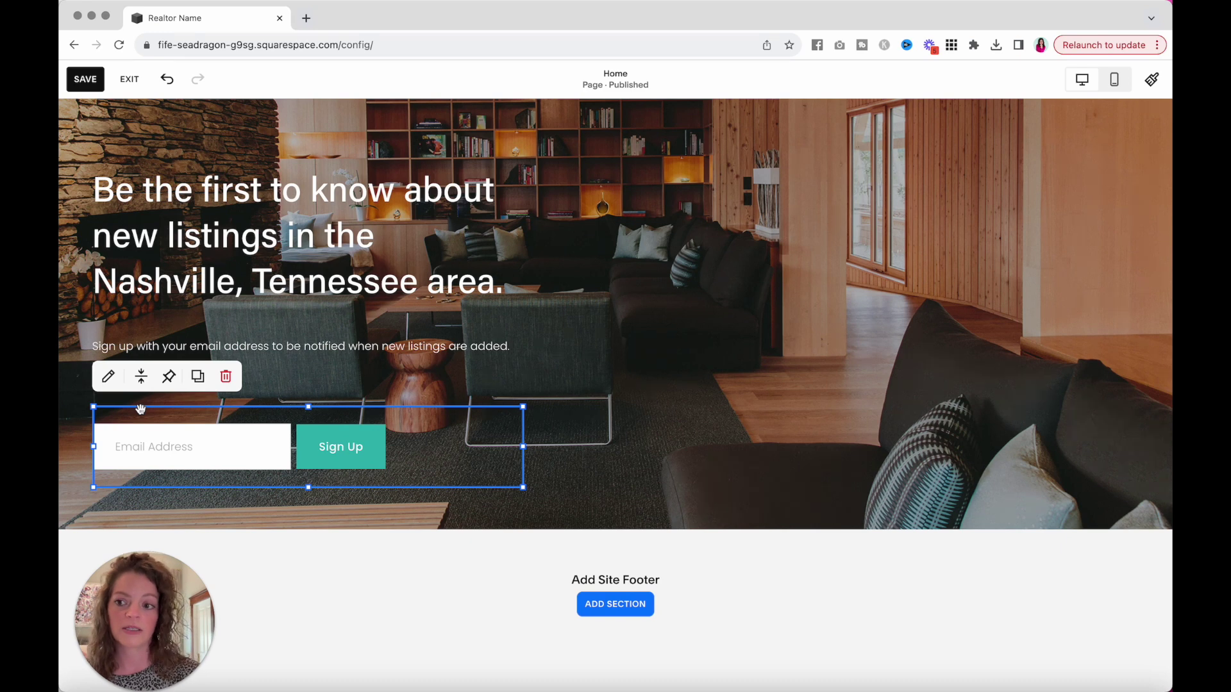
pyautogui.click(108, 380)
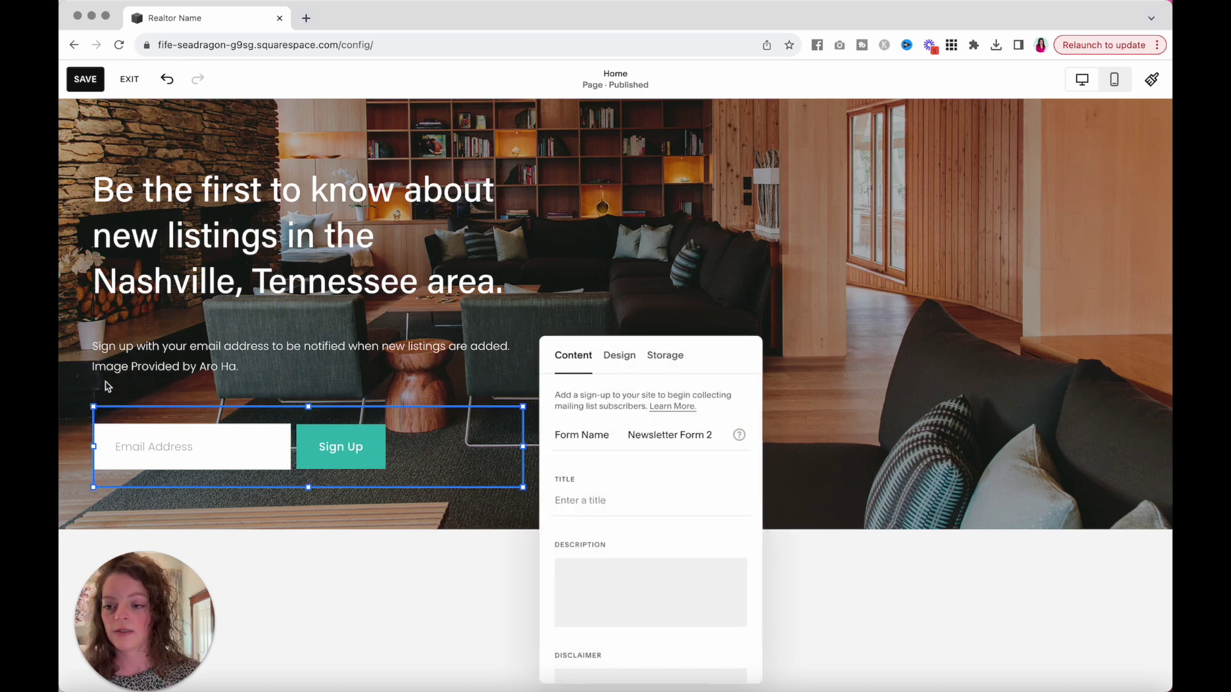
# Turn on Require Name Field so the form shows First Name and Last Name fields
pyautogui.moveTo(641, 435); pyautogui.dragTo(728, 436)
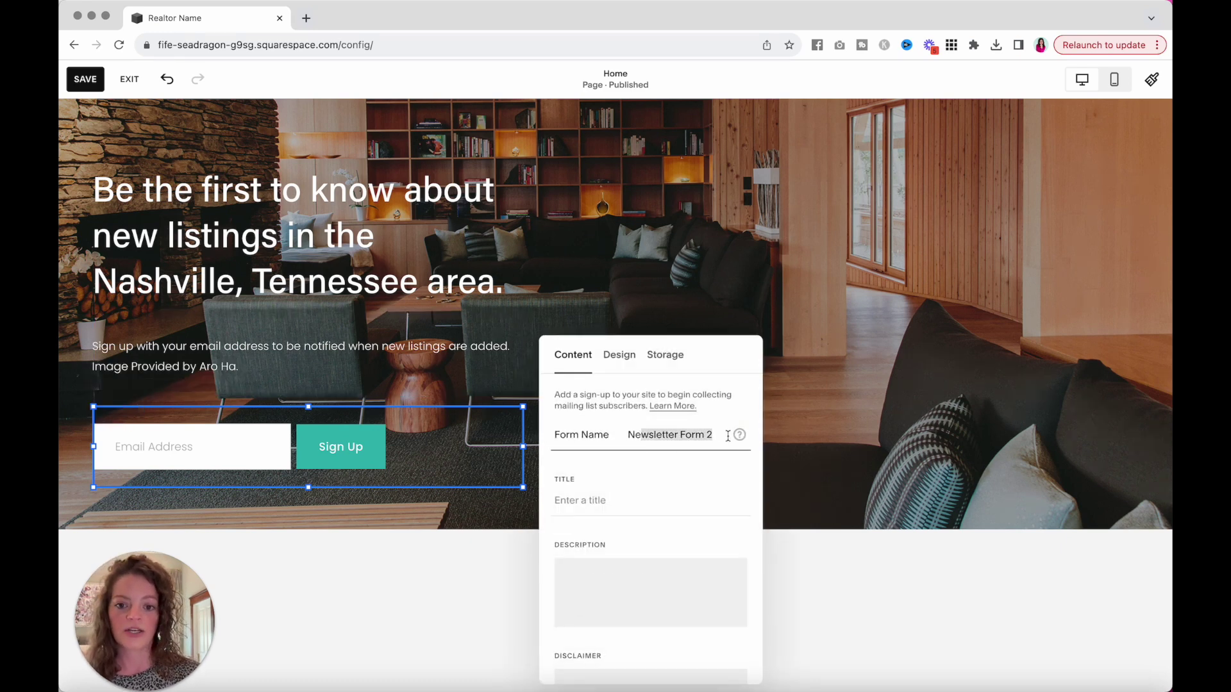
pyautogui.click(671, 441)
pyautogui.click(594, 497)
pyautogui.click(588, 590)
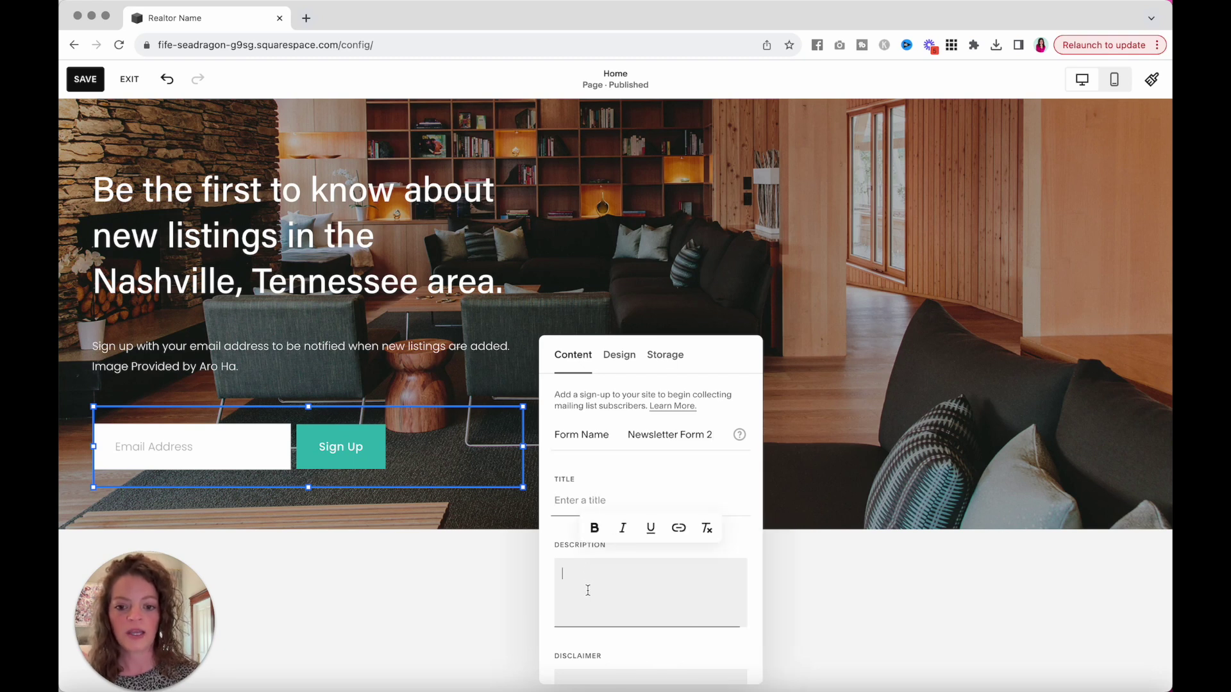
pyautogui.scroll(-3, 646, 603)
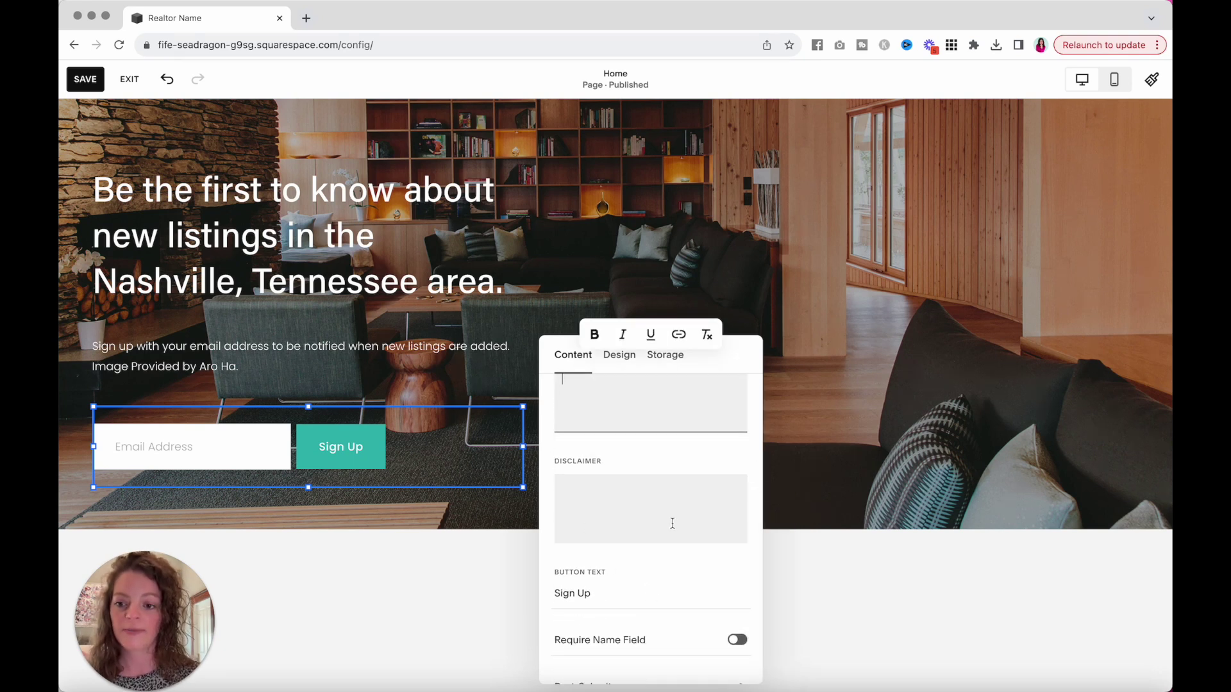
pyautogui.click(736, 606)
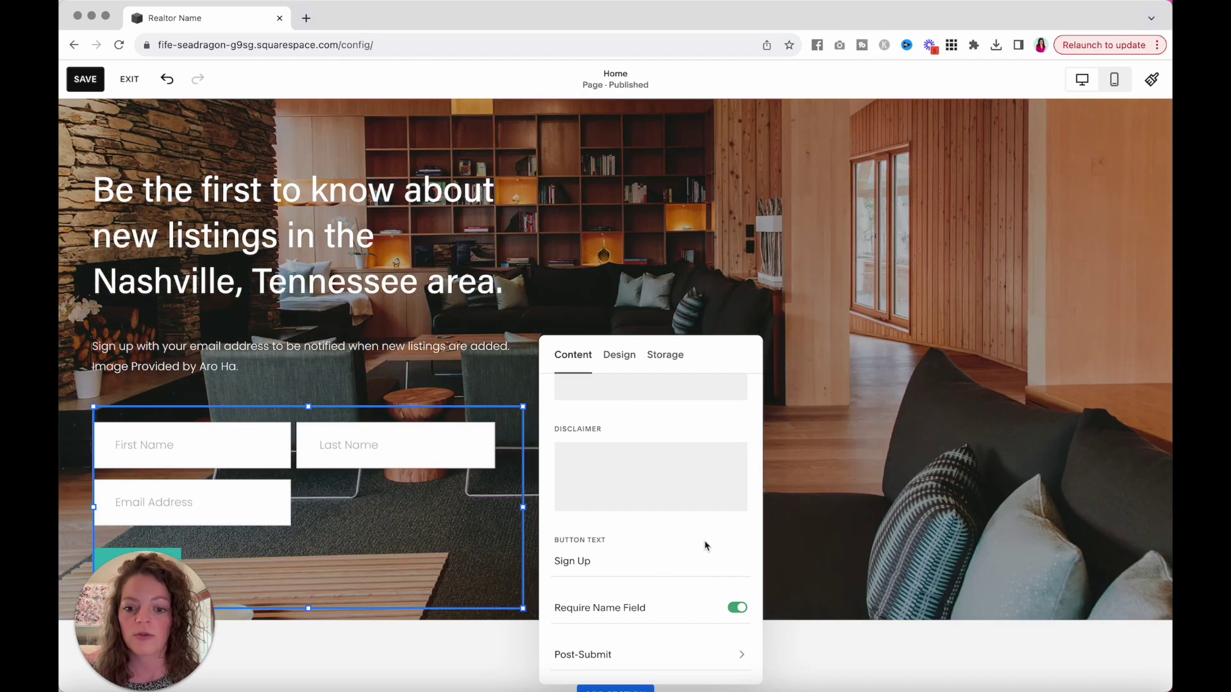
# Confirm the post-submit message reads 'Thank you!' and move to the form's Design settings
pyautogui.click(591, 654)
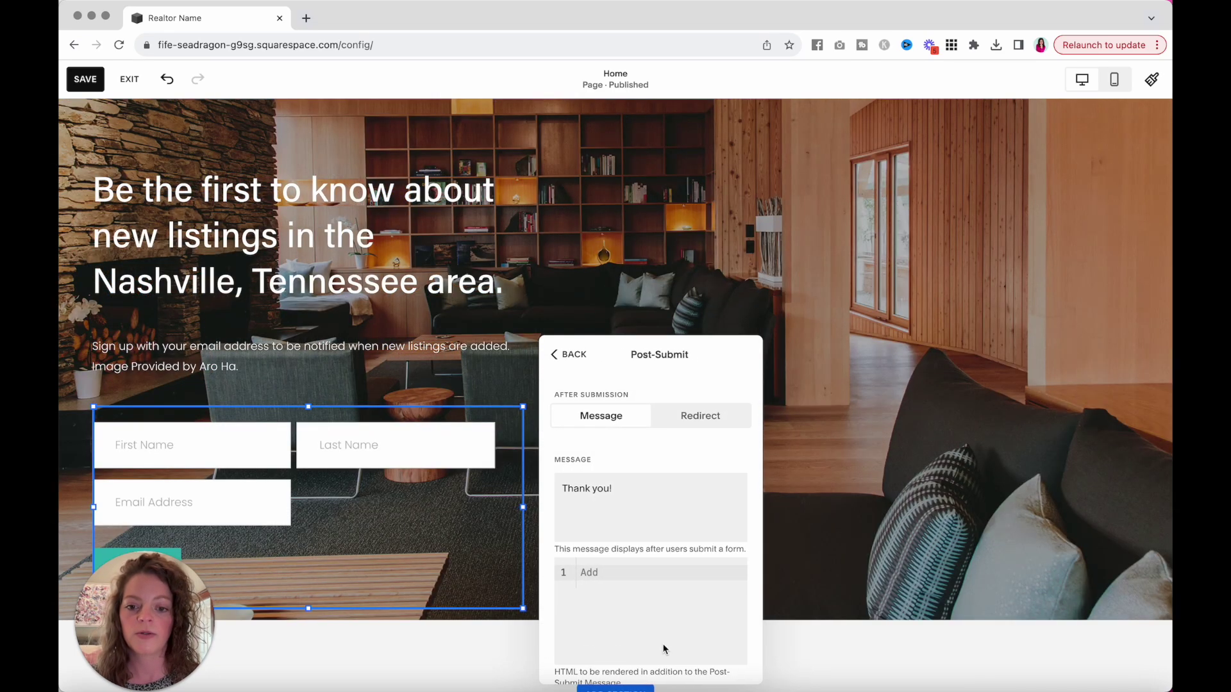
pyautogui.click(642, 503)
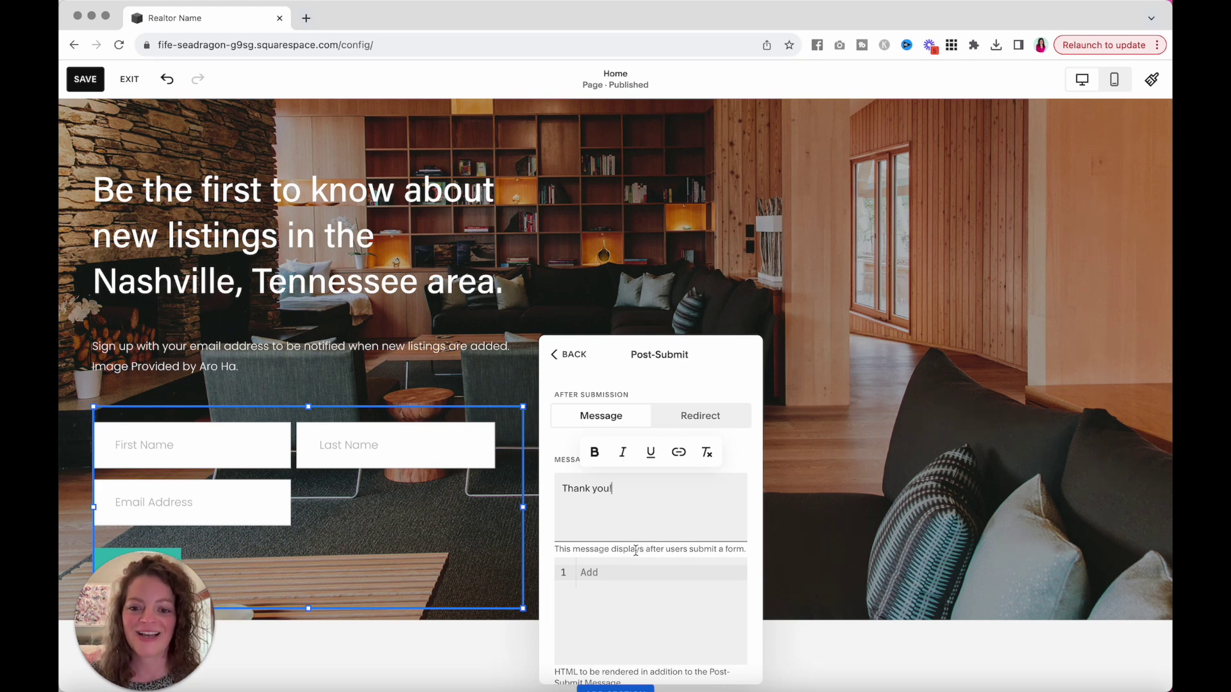
pyautogui.click(578, 356)
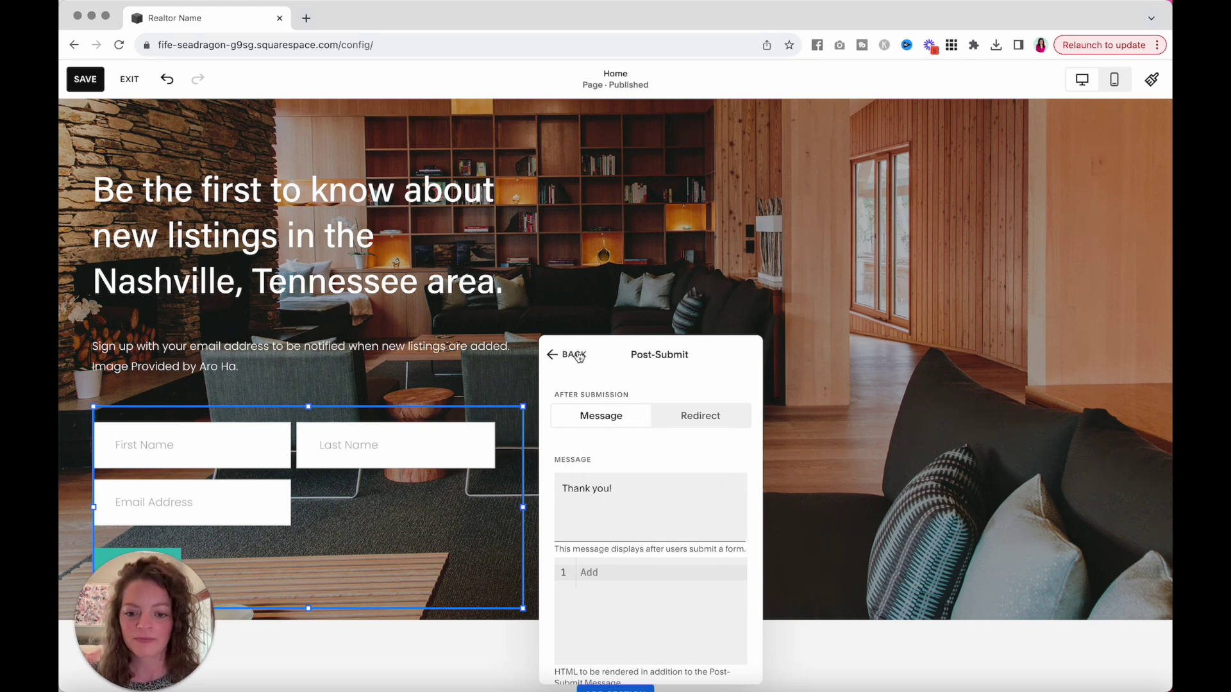
pyautogui.click(607, 356)
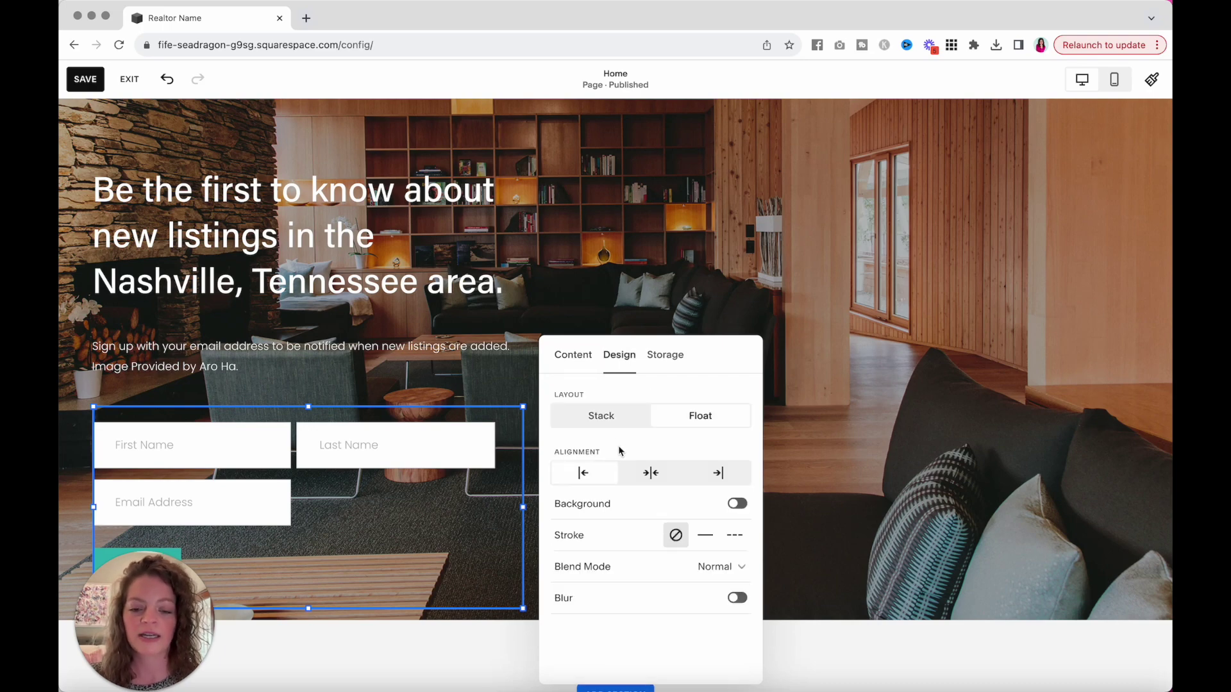
# Try stacked and centred layouts, then leave the form left-aligned with no background
pyautogui.click(609, 417)
pyautogui.scroll(-5, 250, 426)
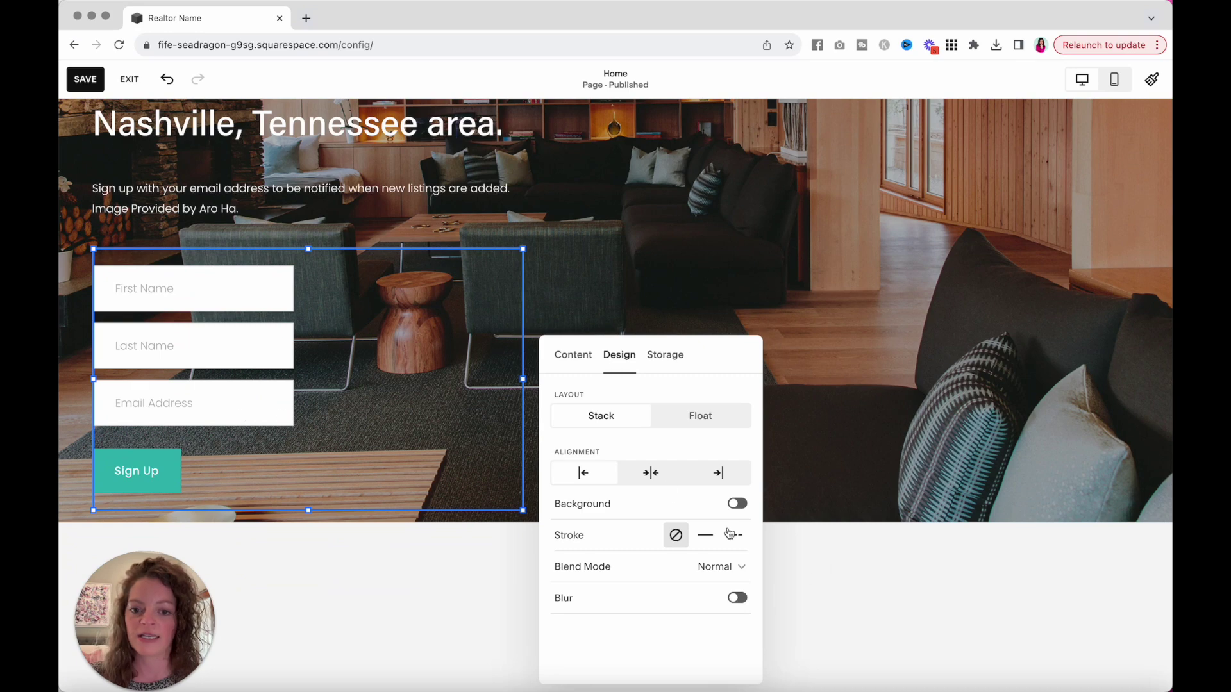
pyautogui.click(651, 473)
pyautogui.click(579, 474)
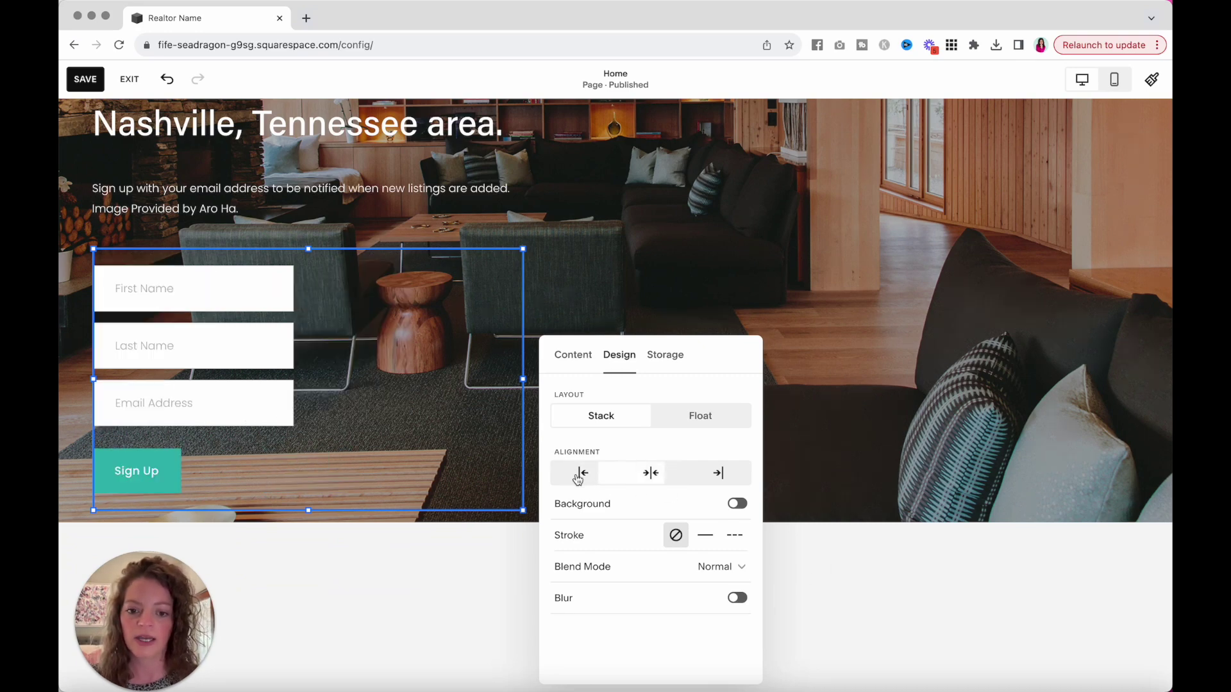
pyautogui.click(738, 505)
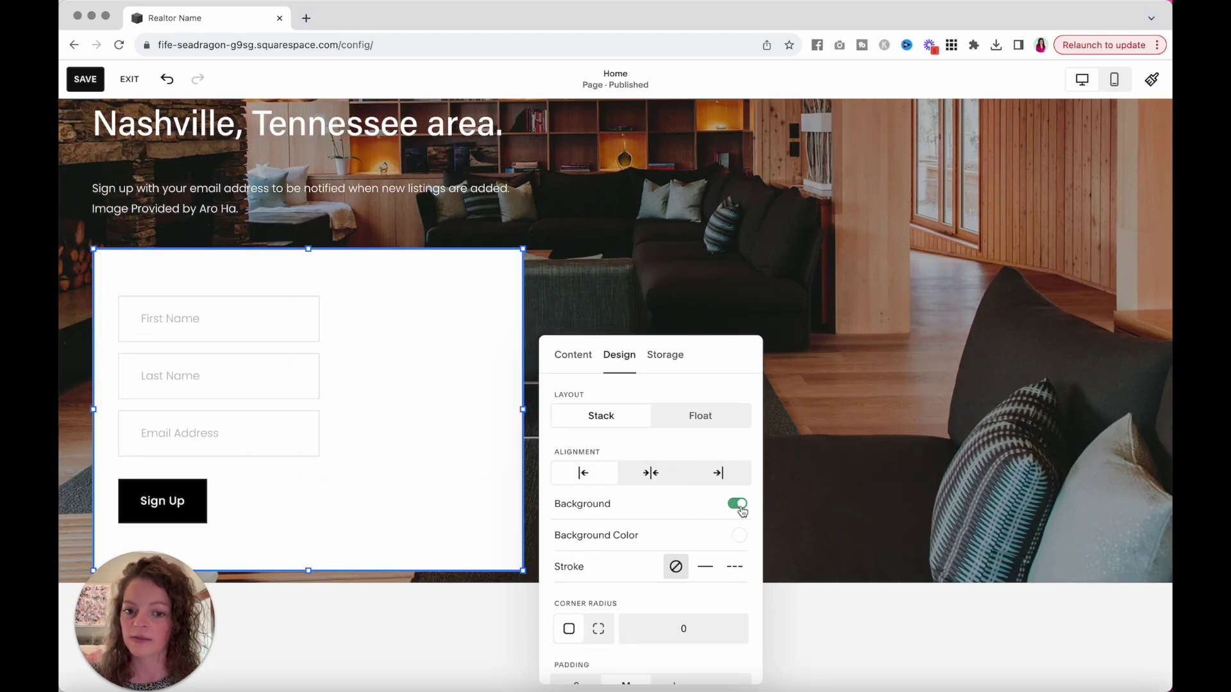
pyautogui.click(738, 504)
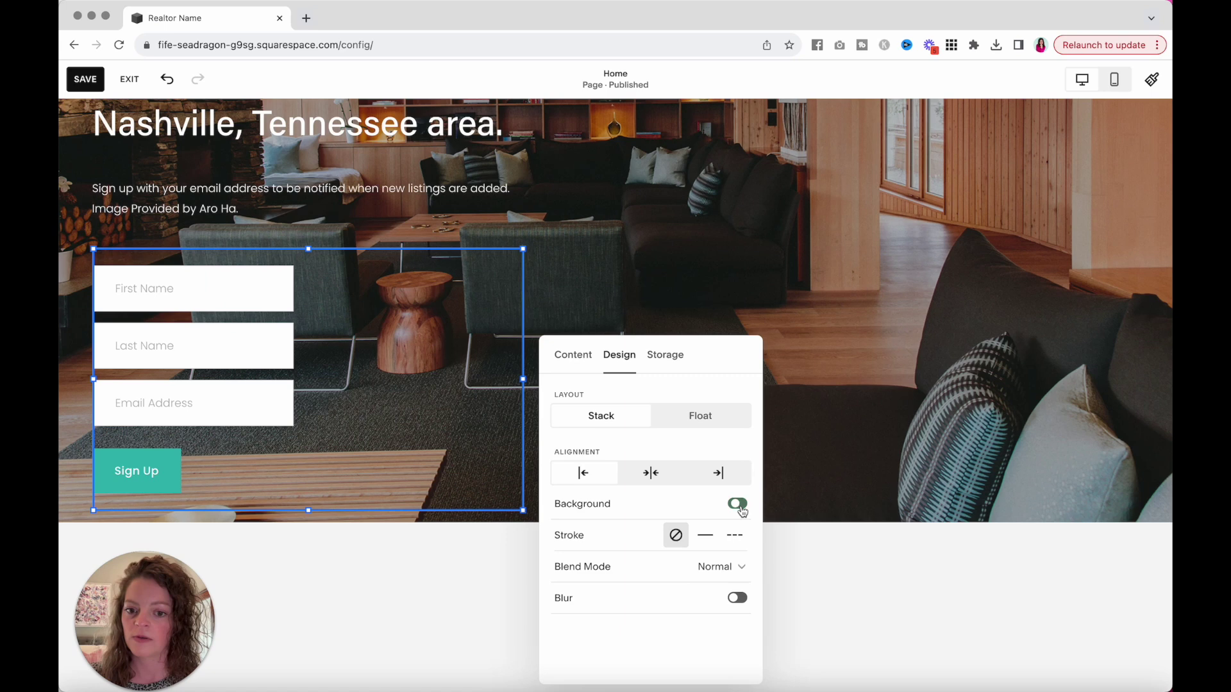
# Review the form's storage options, including Google Drive, Zapier and MailChimp, then return to Content
pyautogui.click(670, 355)
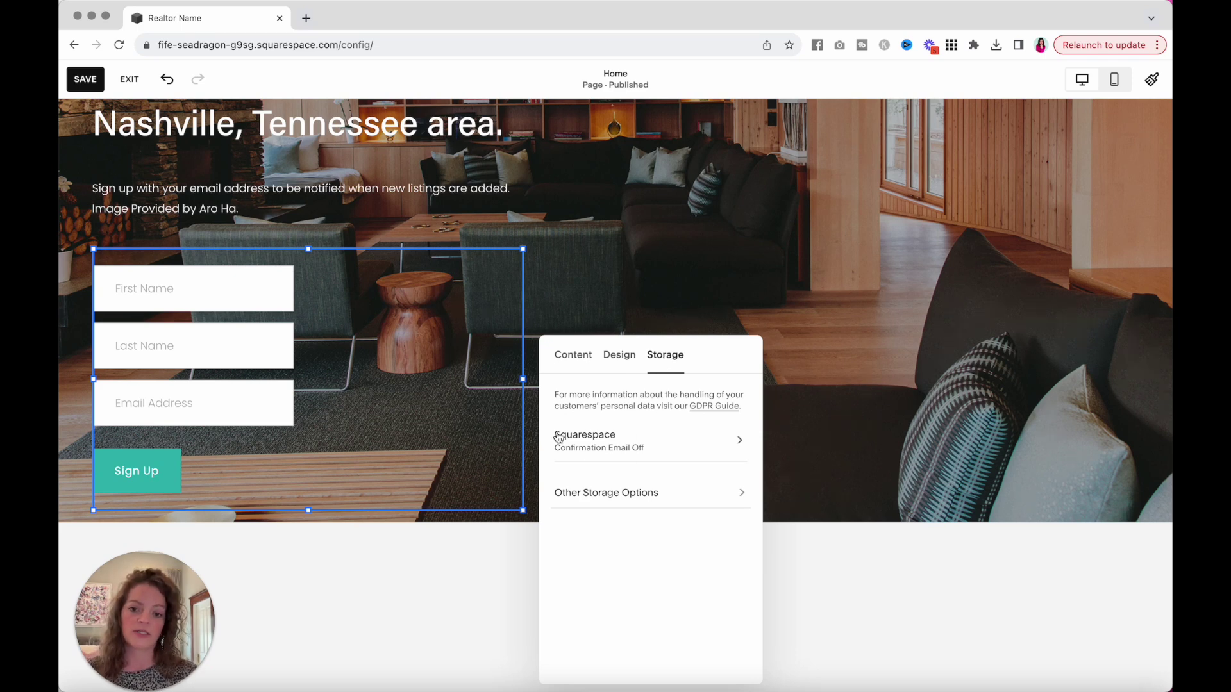
pyautogui.click(588, 493)
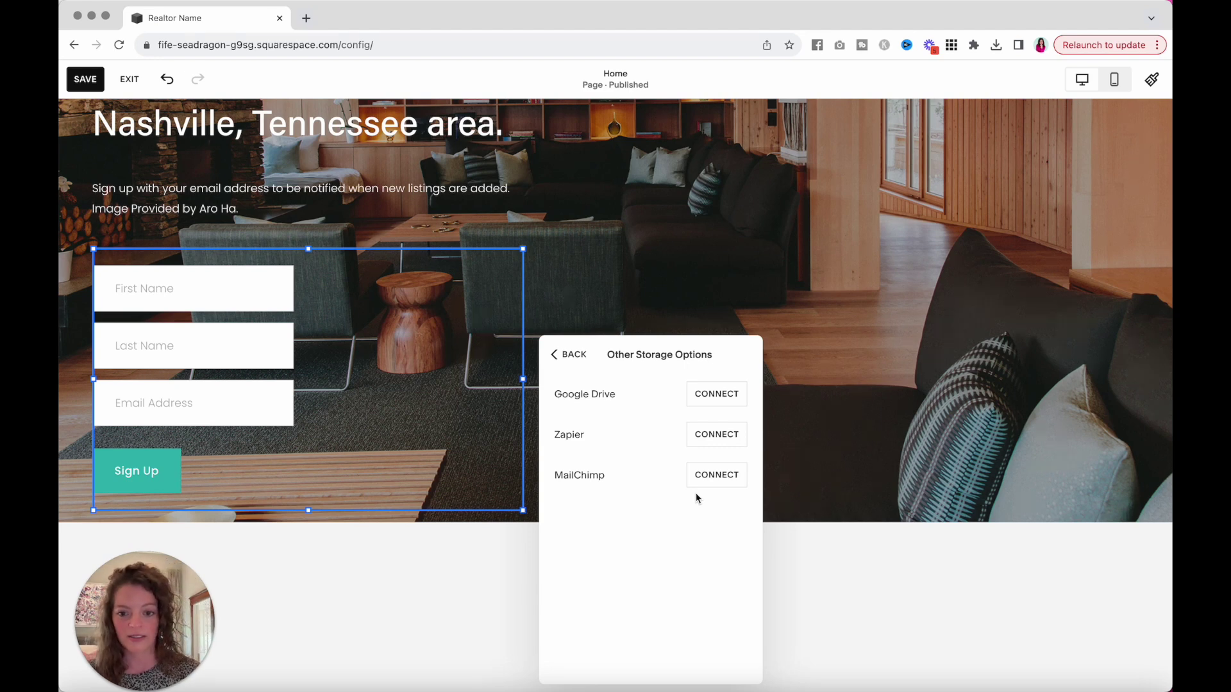
pyautogui.click(574, 357)
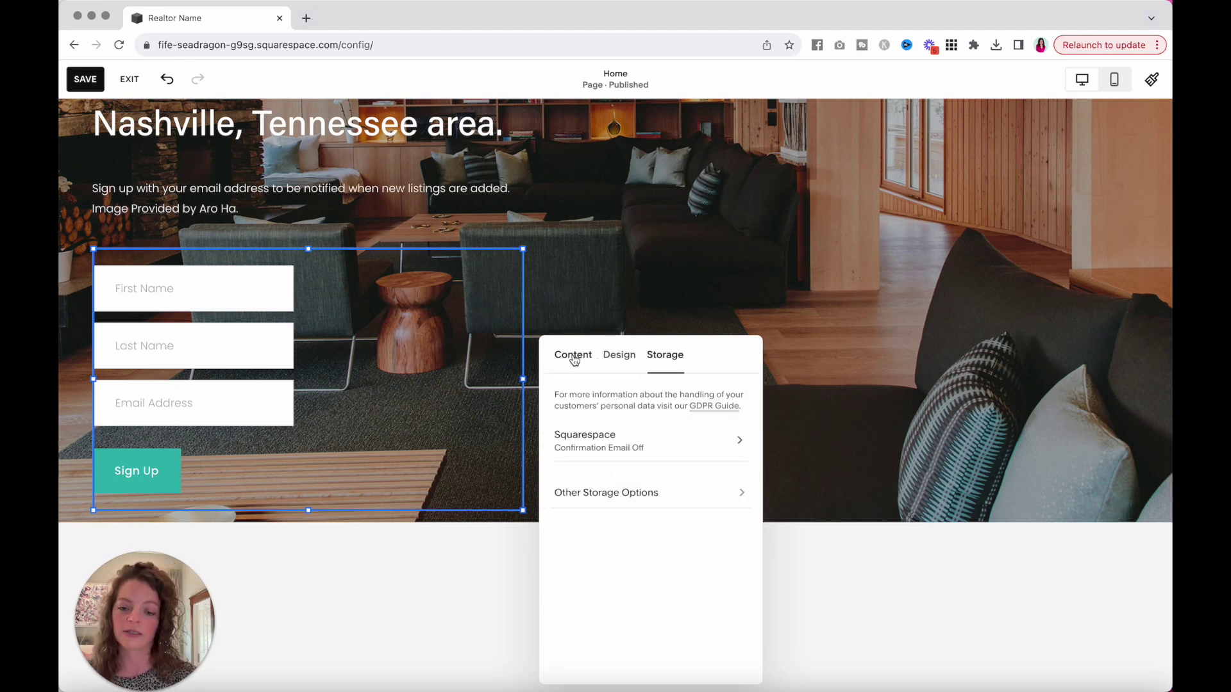
pyautogui.click(616, 495)
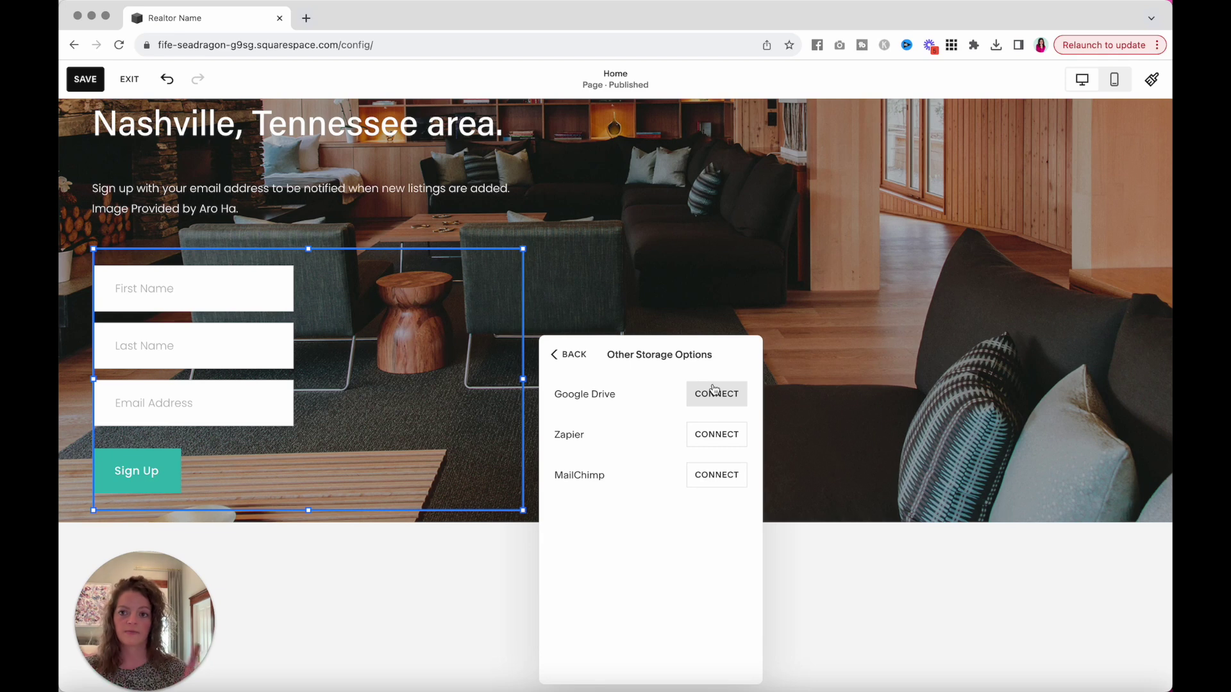
pyautogui.click(562, 354)
pyautogui.click(564, 353)
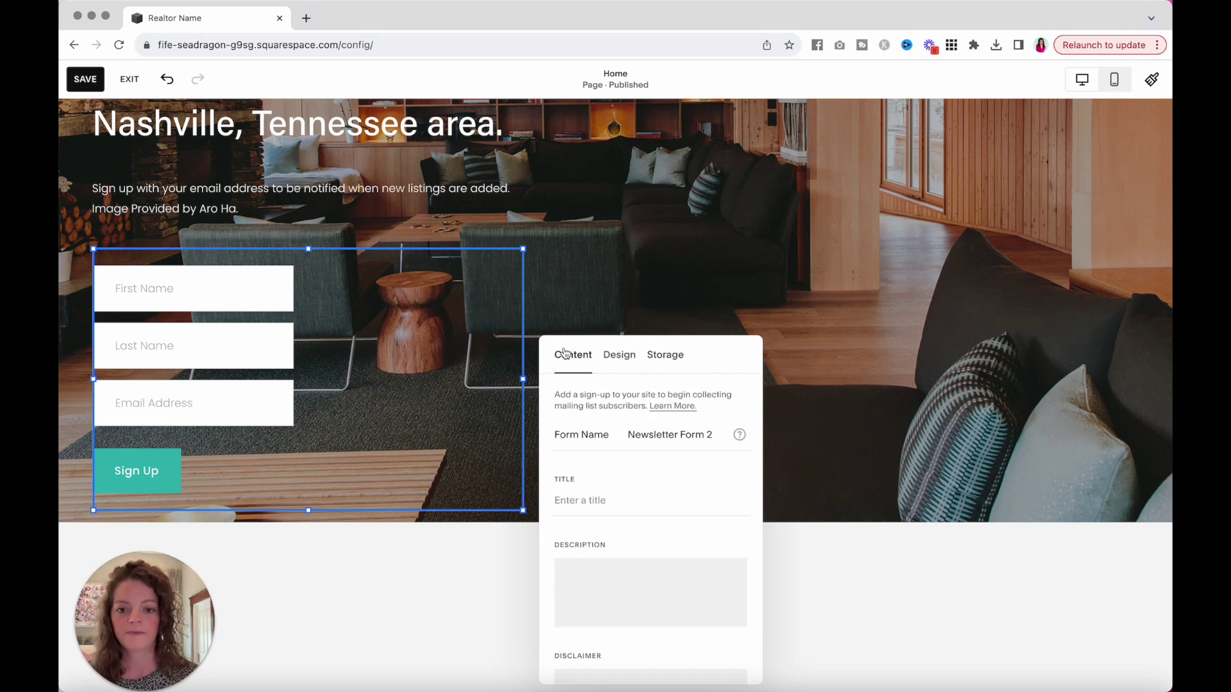
# Delete the living-room photo 20140301_Trade-151_0139.jpg from the hero section's background
pyautogui.click(888, 463)
pyautogui.scroll(6, 888, 462)
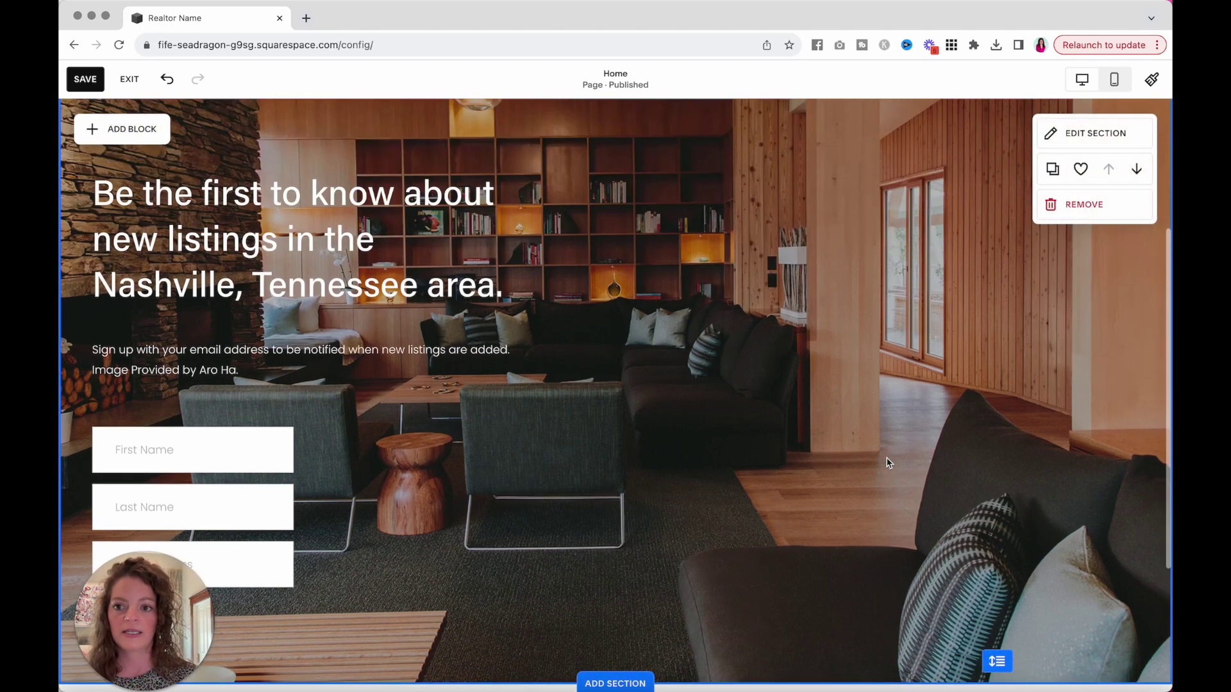
pyautogui.scroll(-4, 888, 462)
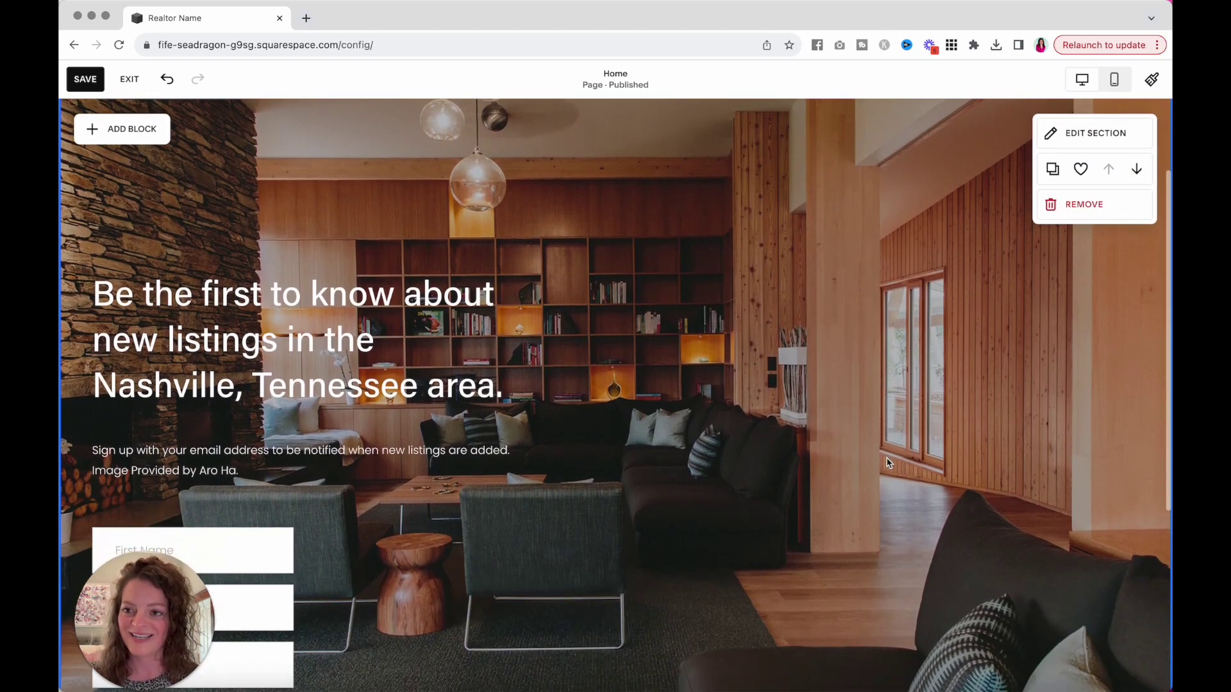
pyautogui.scroll(4, 888, 462)
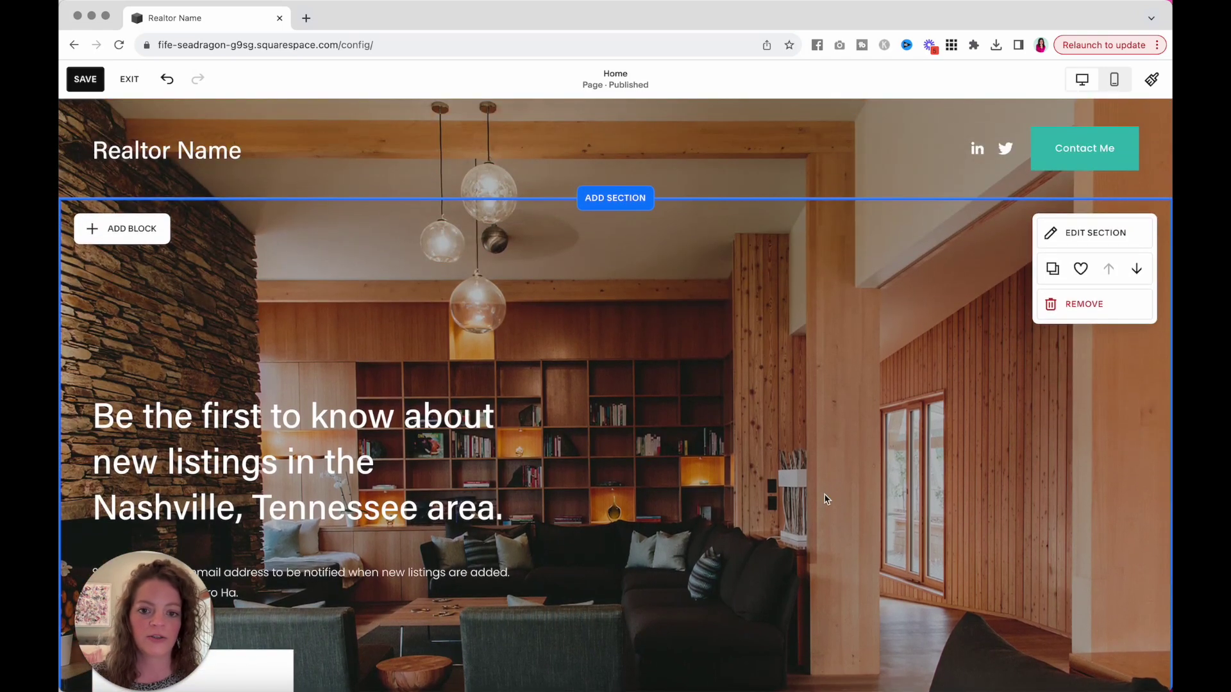
pyautogui.click(1077, 234)
pyautogui.click(1015, 274)
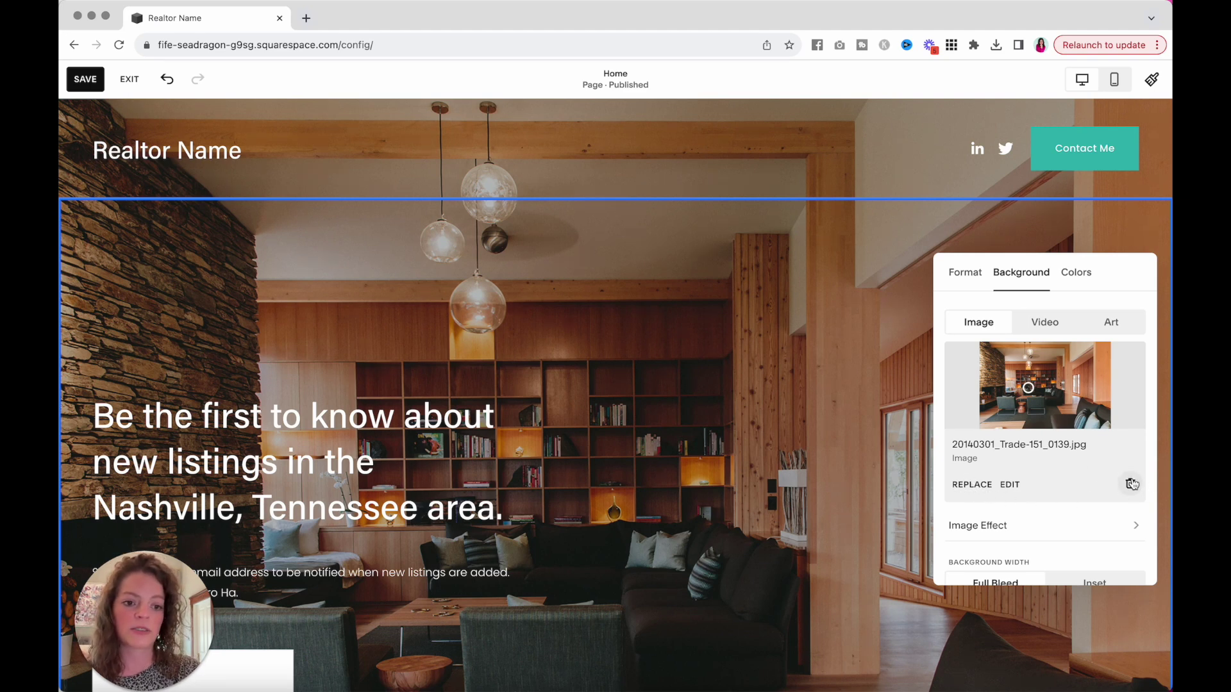
pyautogui.click(1132, 484)
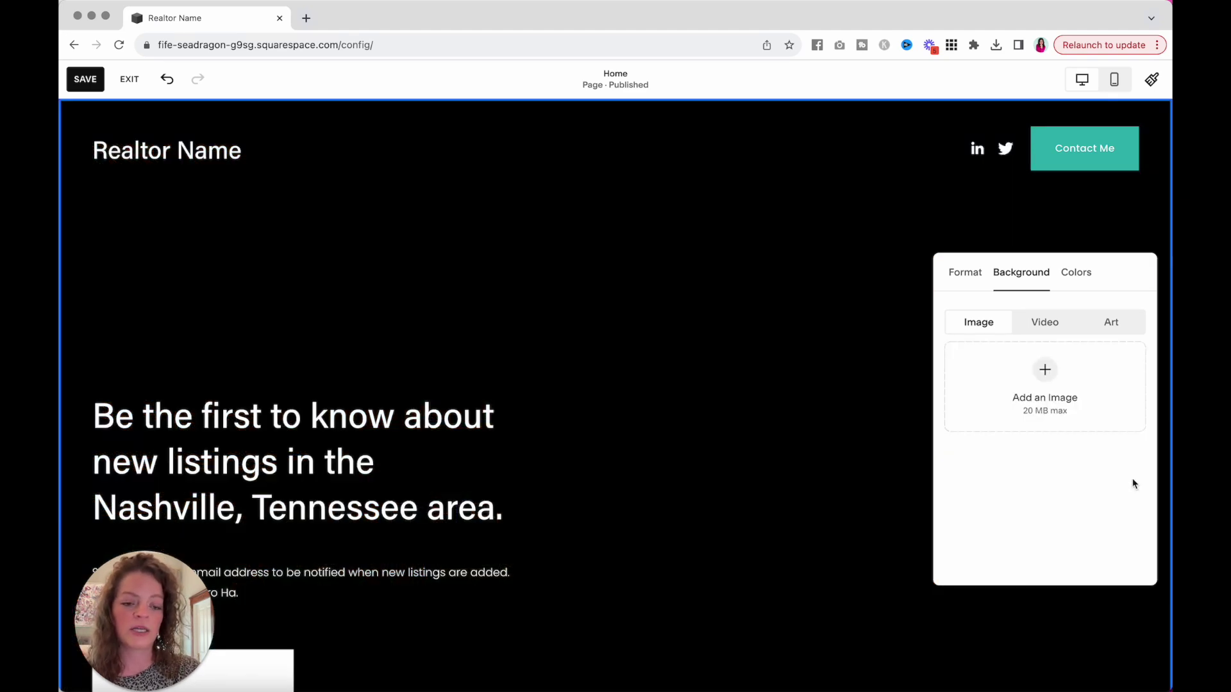
pyautogui.click(1045, 379)
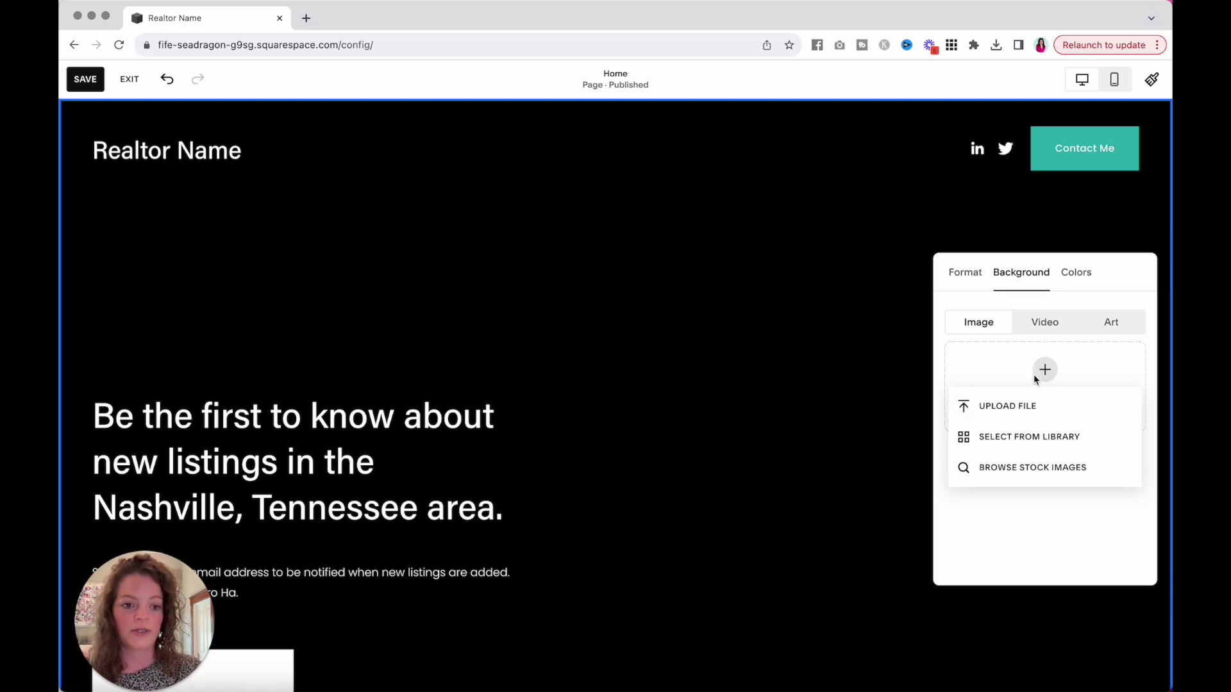
# Search free stock images for house and add the white modern pool-house photo as background
pyautogui.click(1039, 468)
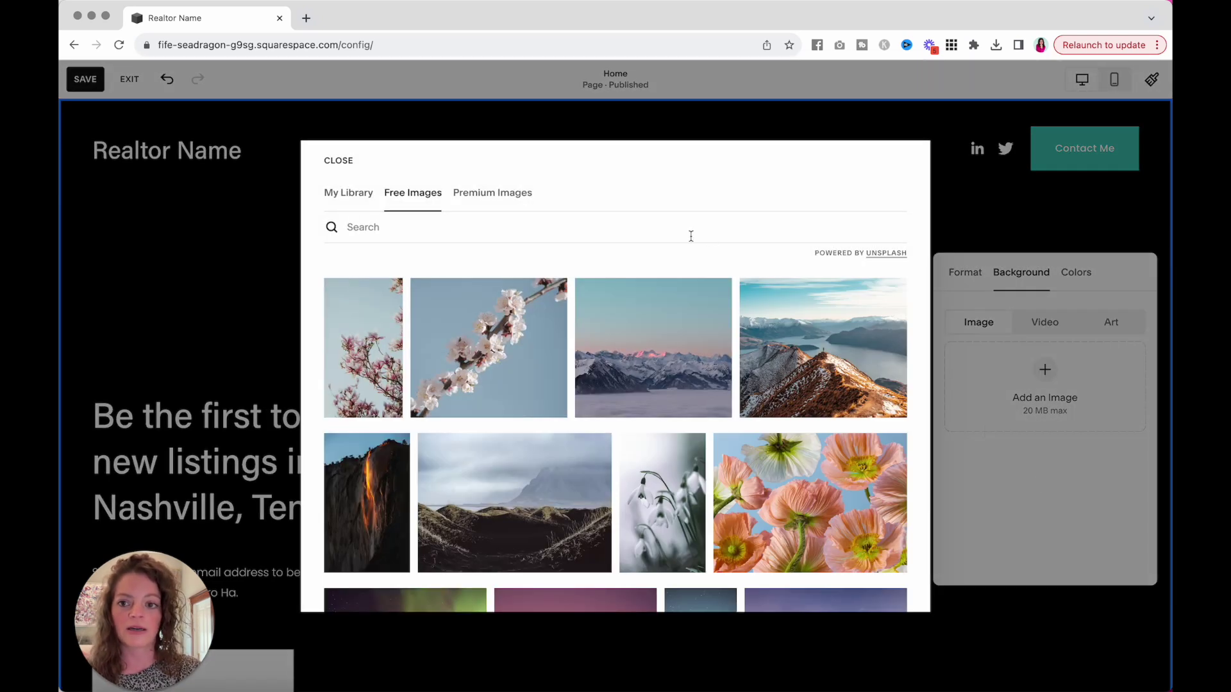
pyautogui.click(583, 234)
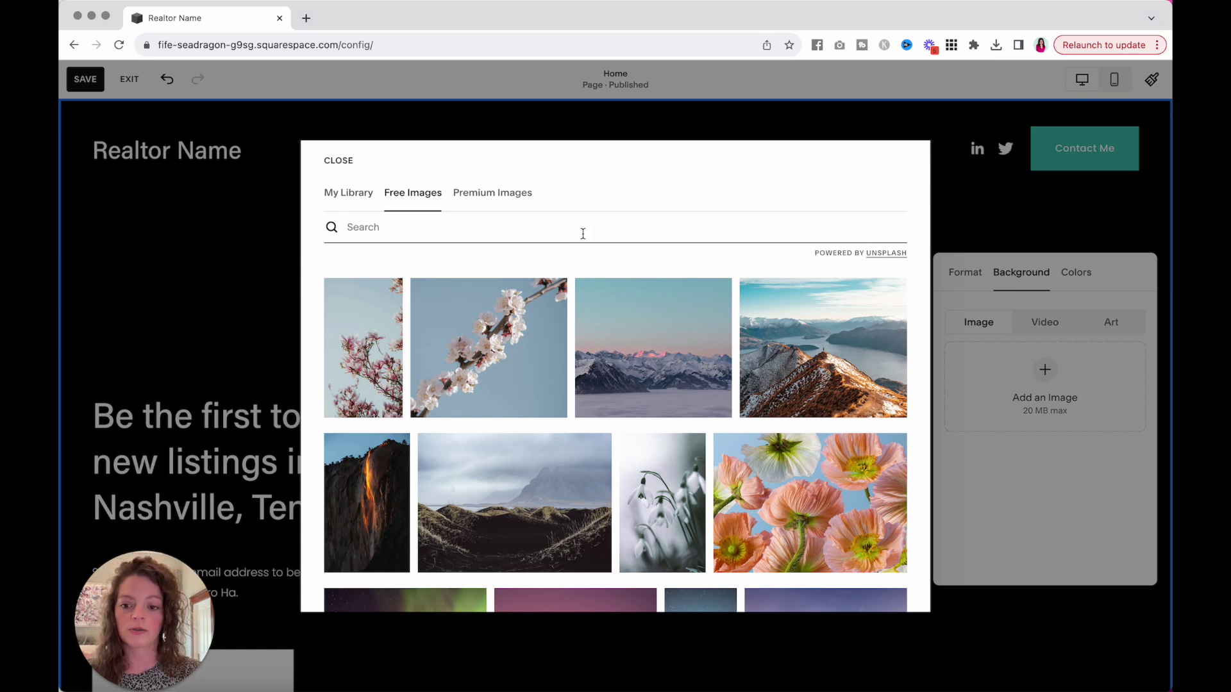
pyautogui.write('house')
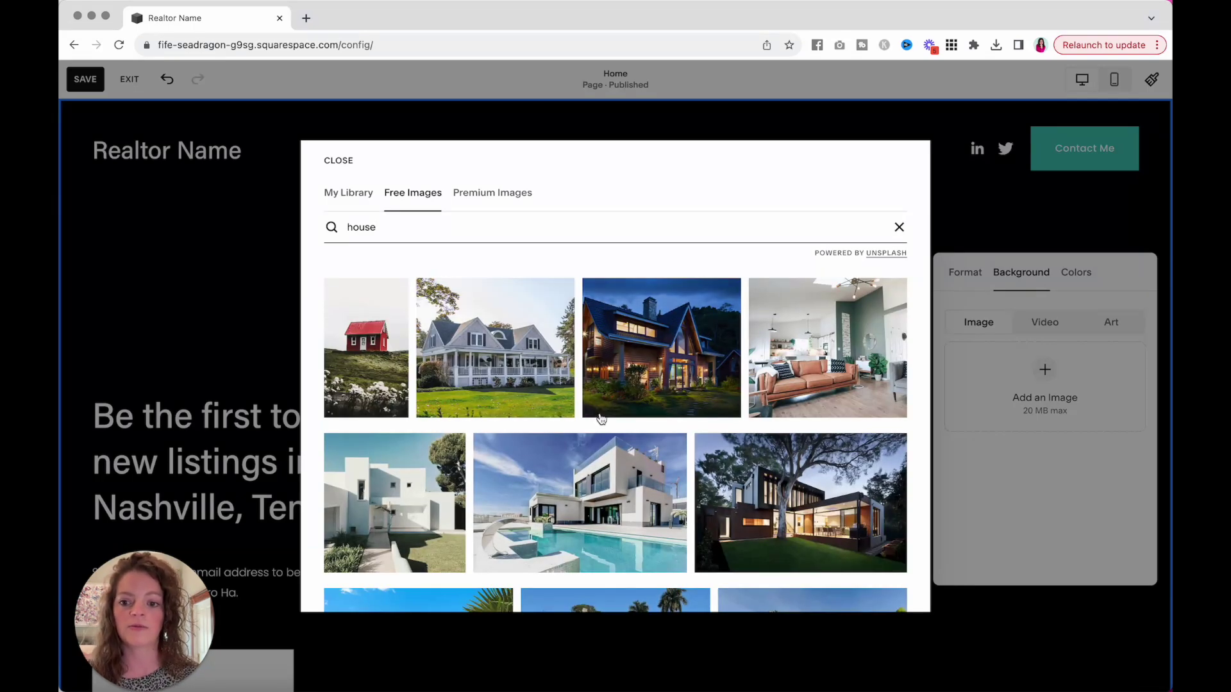
pyautogui.scroll(-10, 599, 419)
pyautogui.scroll(-8, 601, 419)
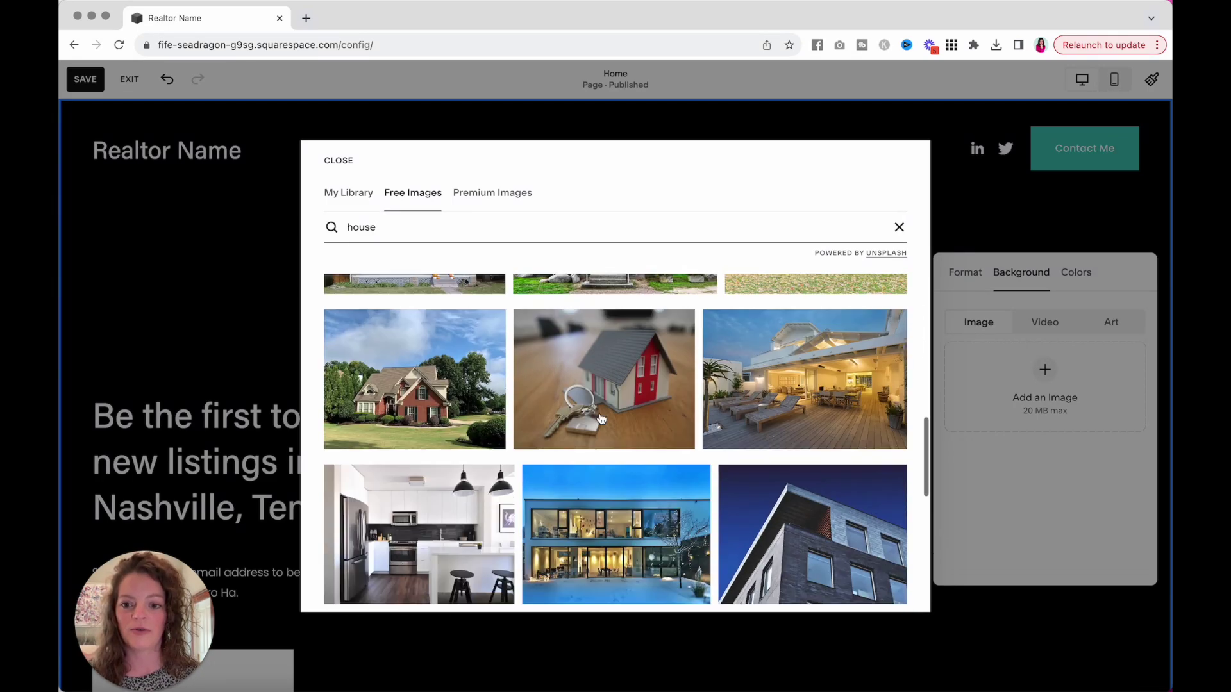
pyautogui.scroll(-8, 601, 418)
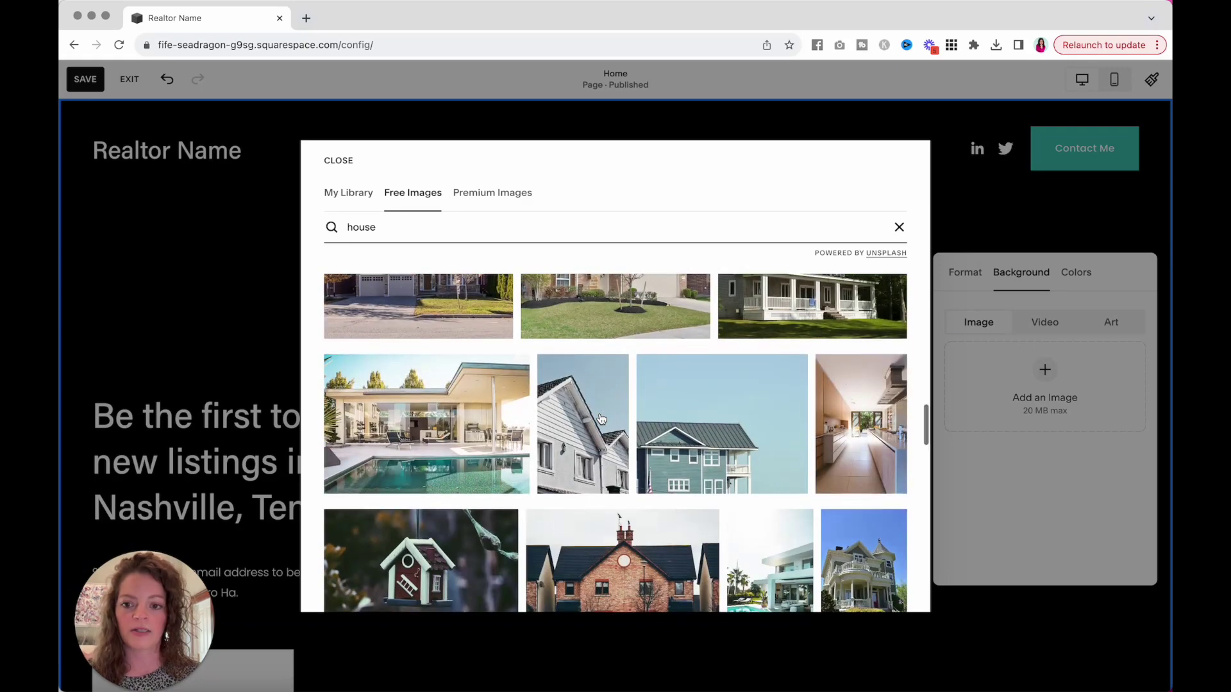
pyautogui.scroll(-8, 600, 419)
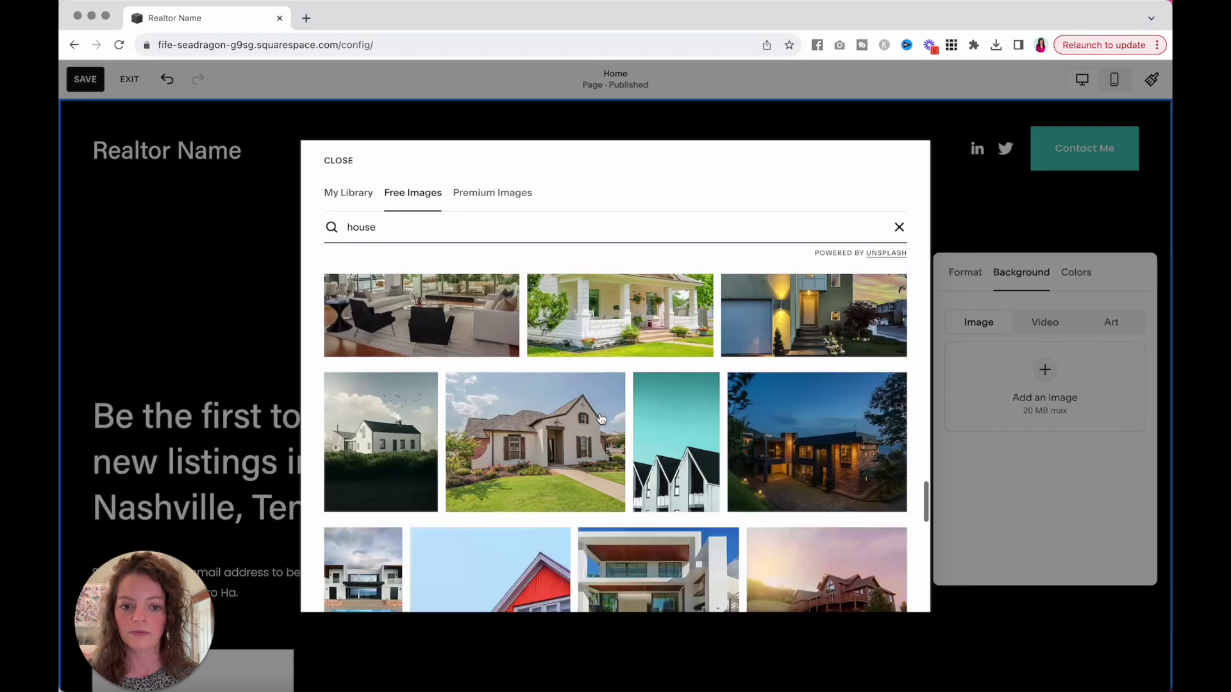
pyautogui.scroll(-4, 601, 419)
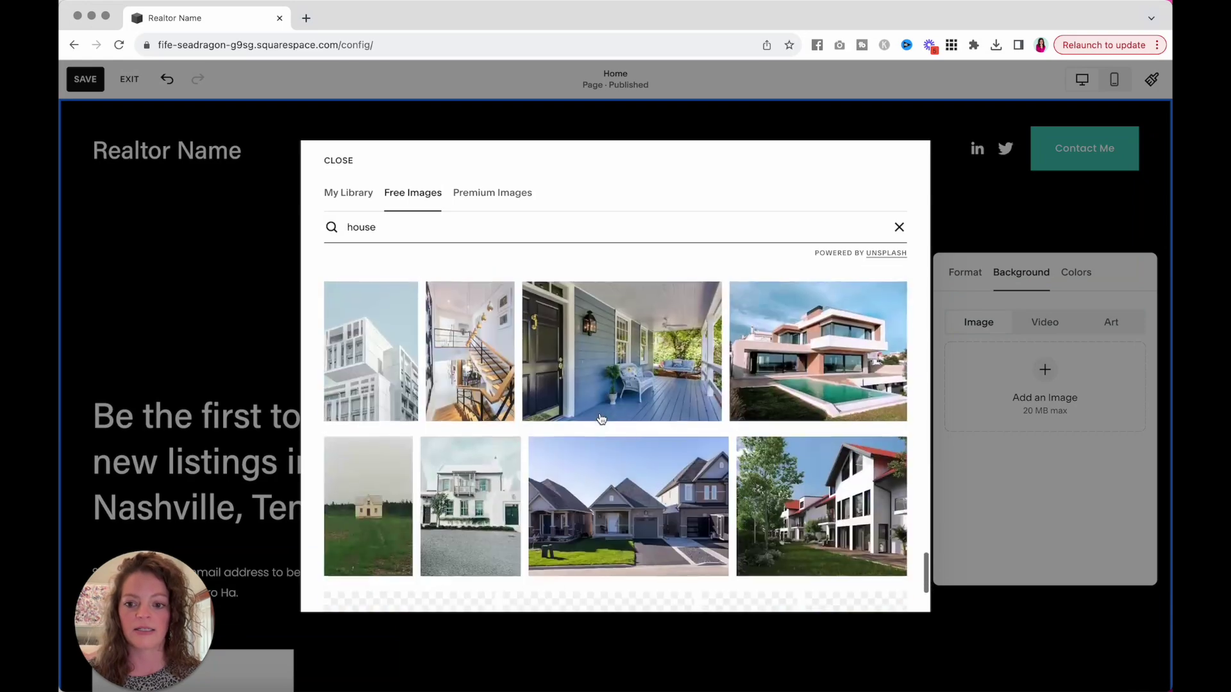
pyautogui.scroll(8, 601, 419)
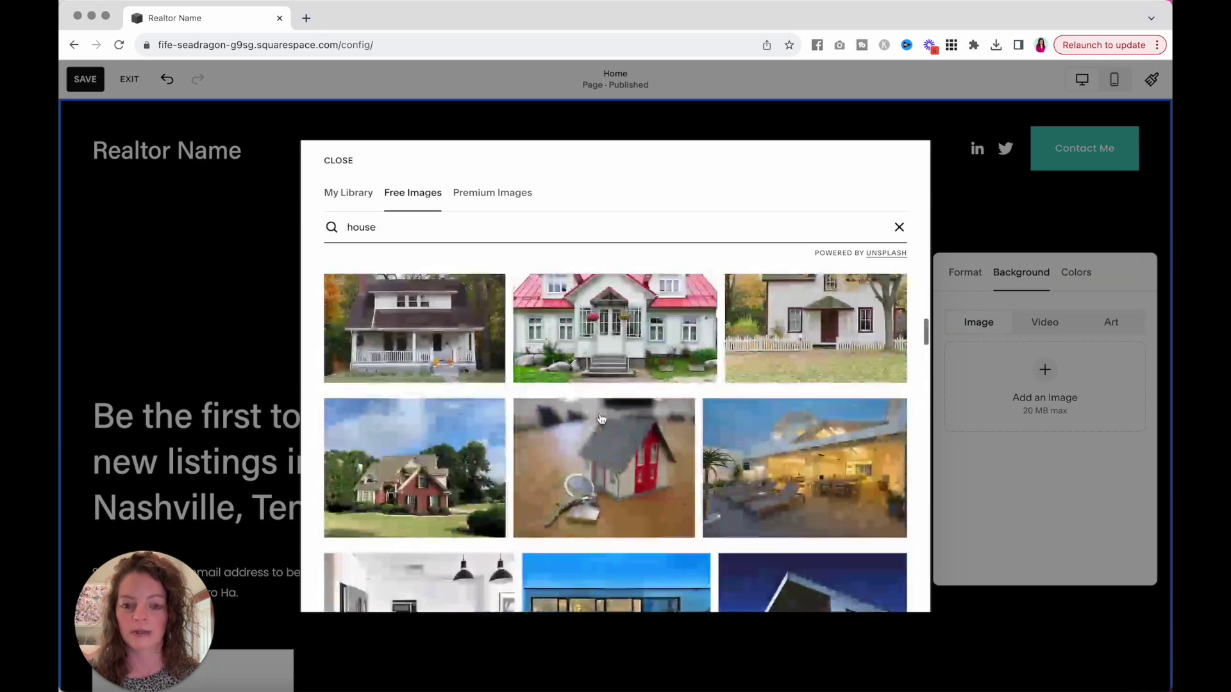
pyautogui.scroll(3, 601, 419)
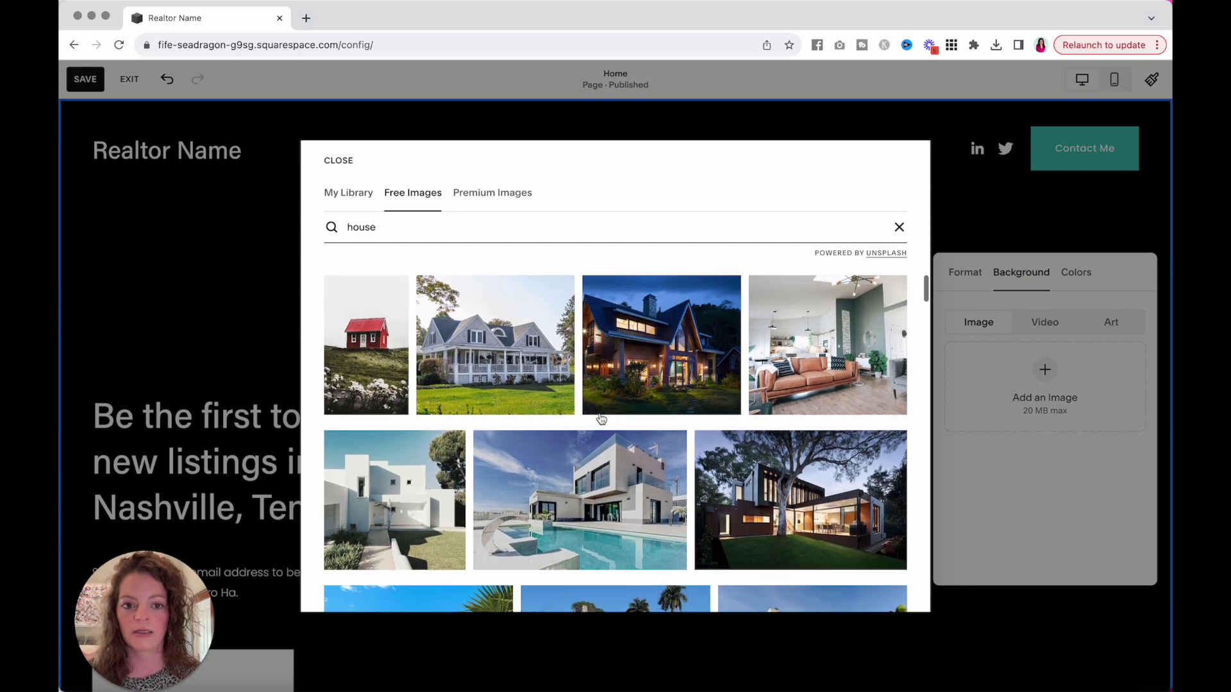
pyautogui.scroll(-1, 601, 418)
pyautogui.click(601, 420)
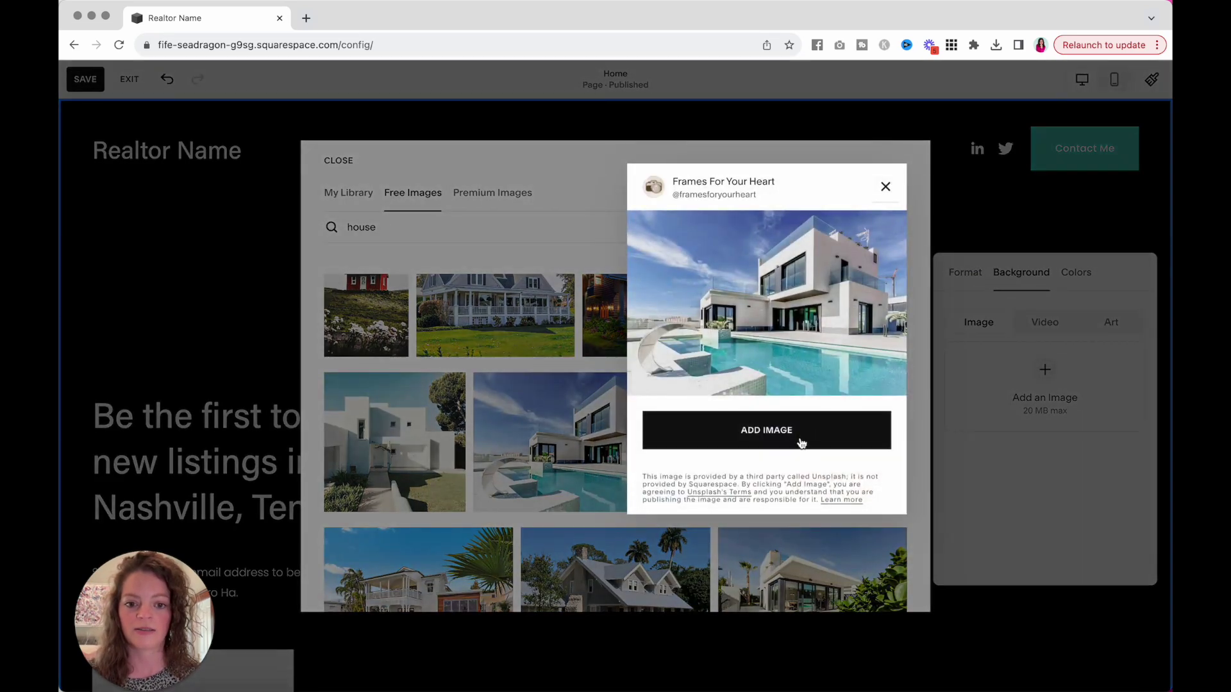
pyautogui.click(802, 442)
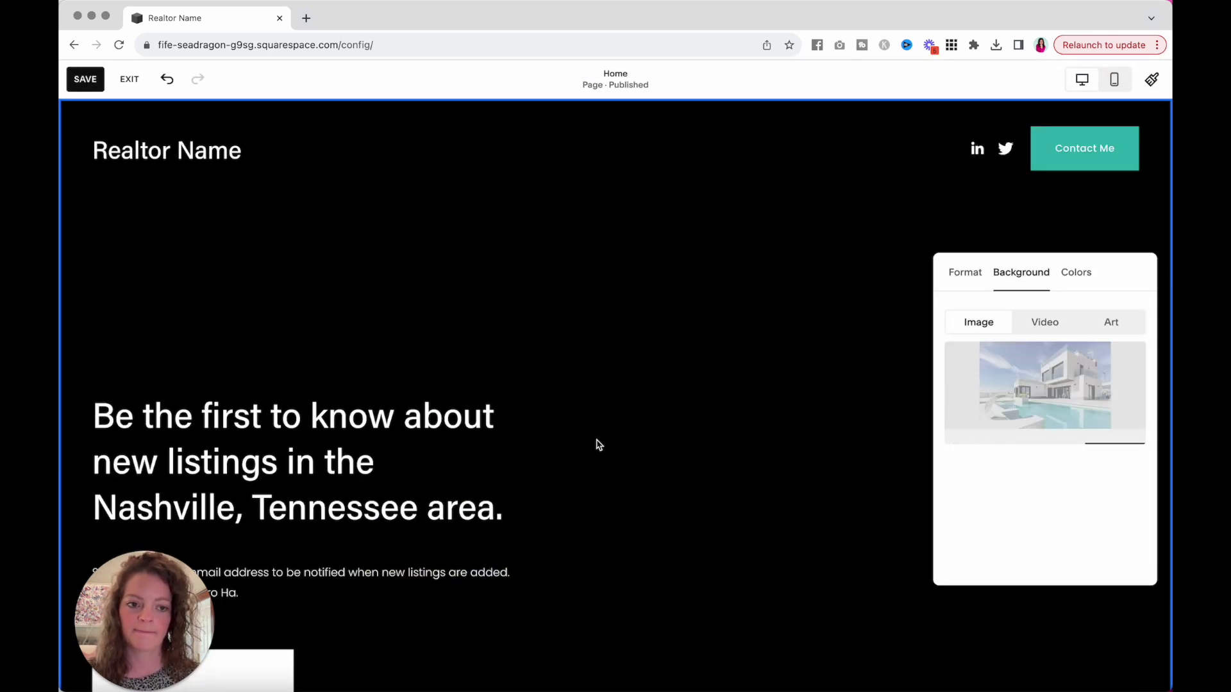
# Drag the background focal point slightly down and left so the pool house fills the hero
pyautogui.scroll(-6, 596, 444)
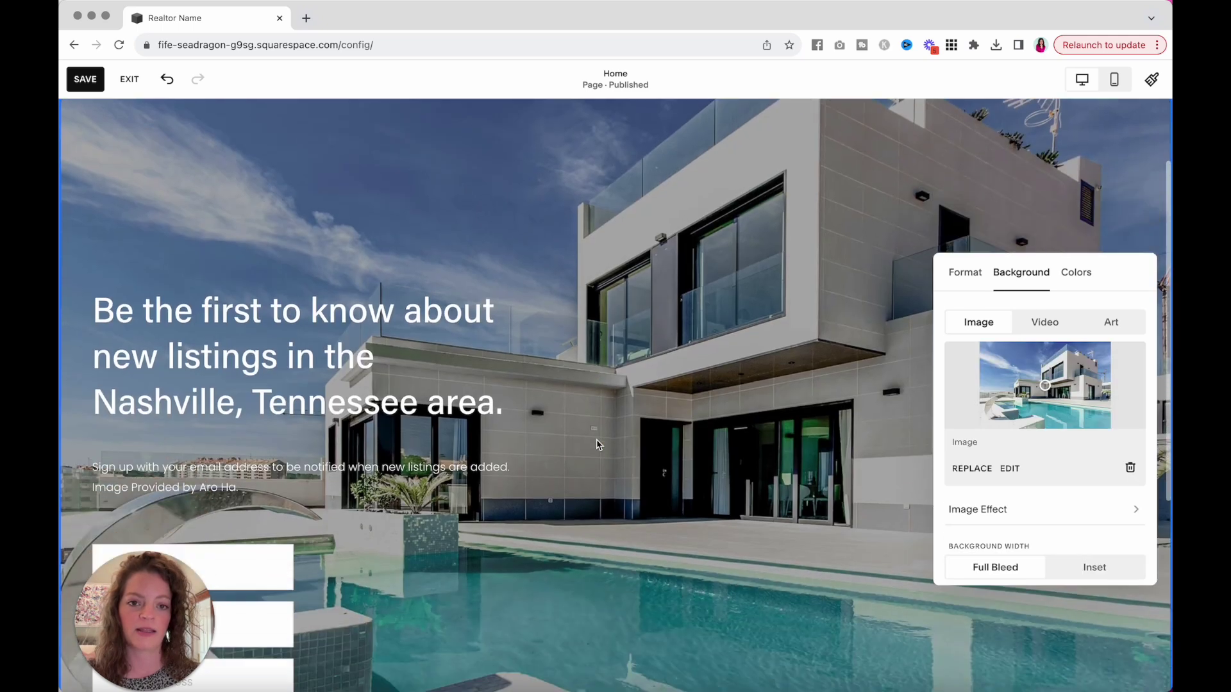
pyautogui.scroll(6, 596, 444)
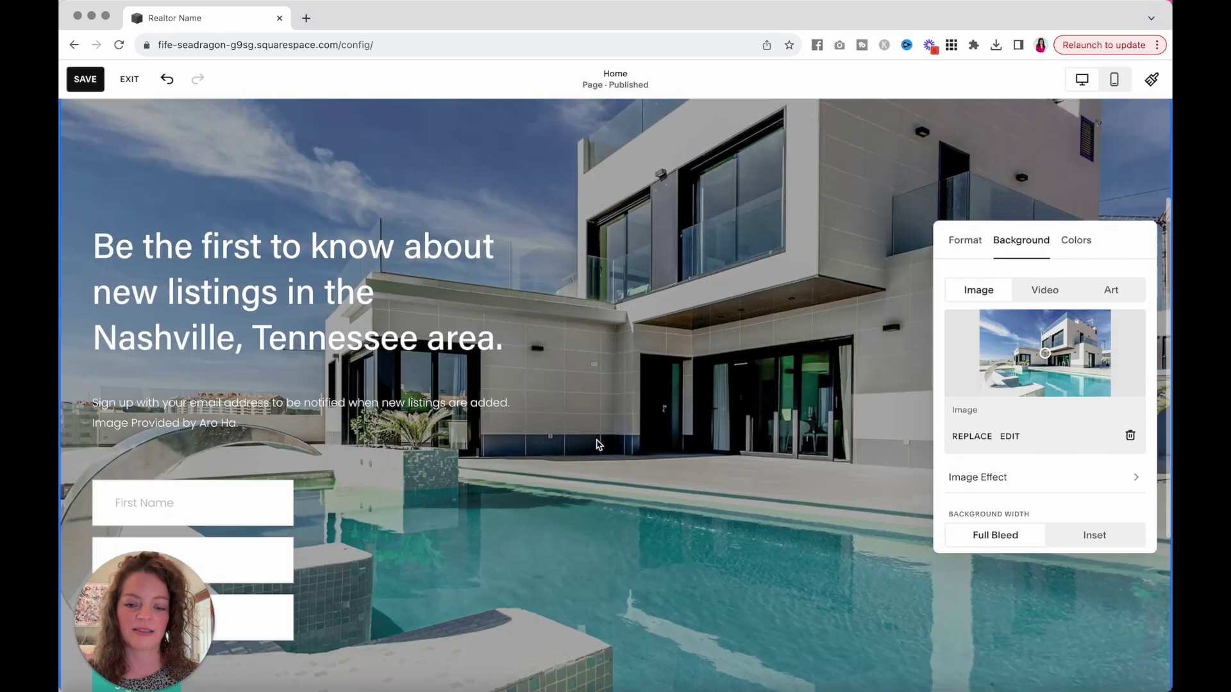
pyautogui.scroll(-3, 778, 282)
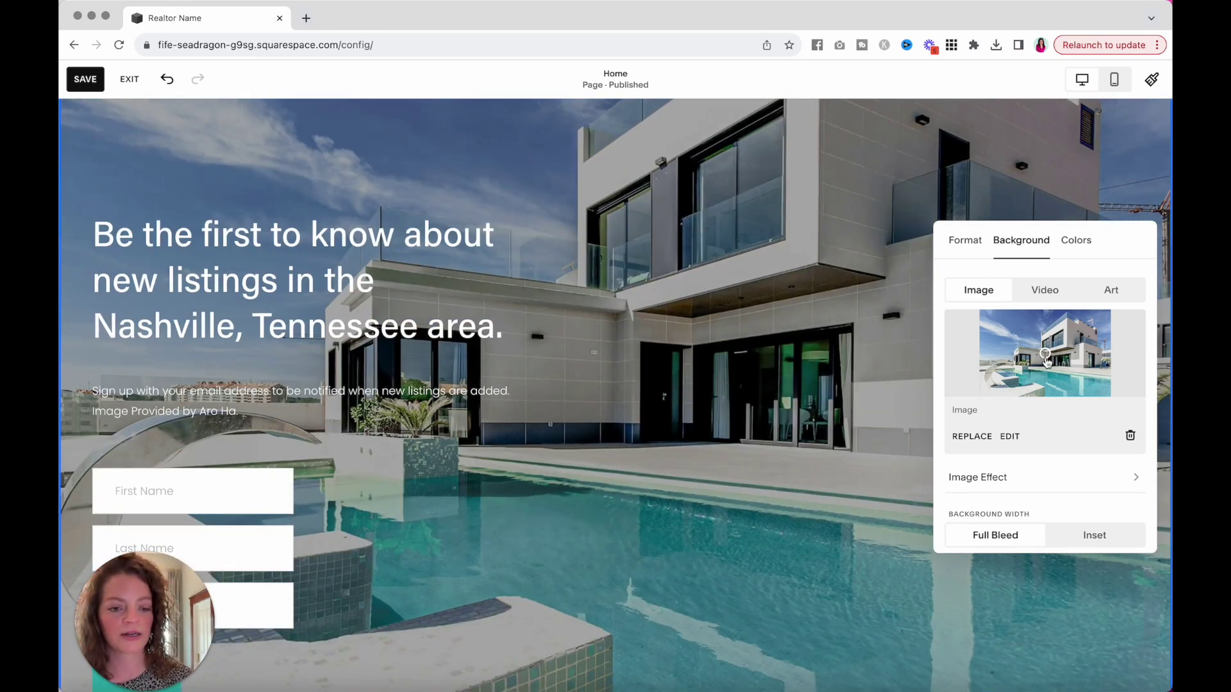
pyautogui.moveTo(1047, 370)
pyautogui.mouseDown()
pyautogui.moveTo(1031, 371)
pyautogui.moveTo(1064, 369)
pyautogui.moveTo(990, 375)
pyautogui.moveTo(1052, 371)
pyautogui.moveTo(1053, 338)
pyautogui.moveTo(1073, 358)
pyautogui.moveTo(1050, 360)
pyautogui.mouseUp()
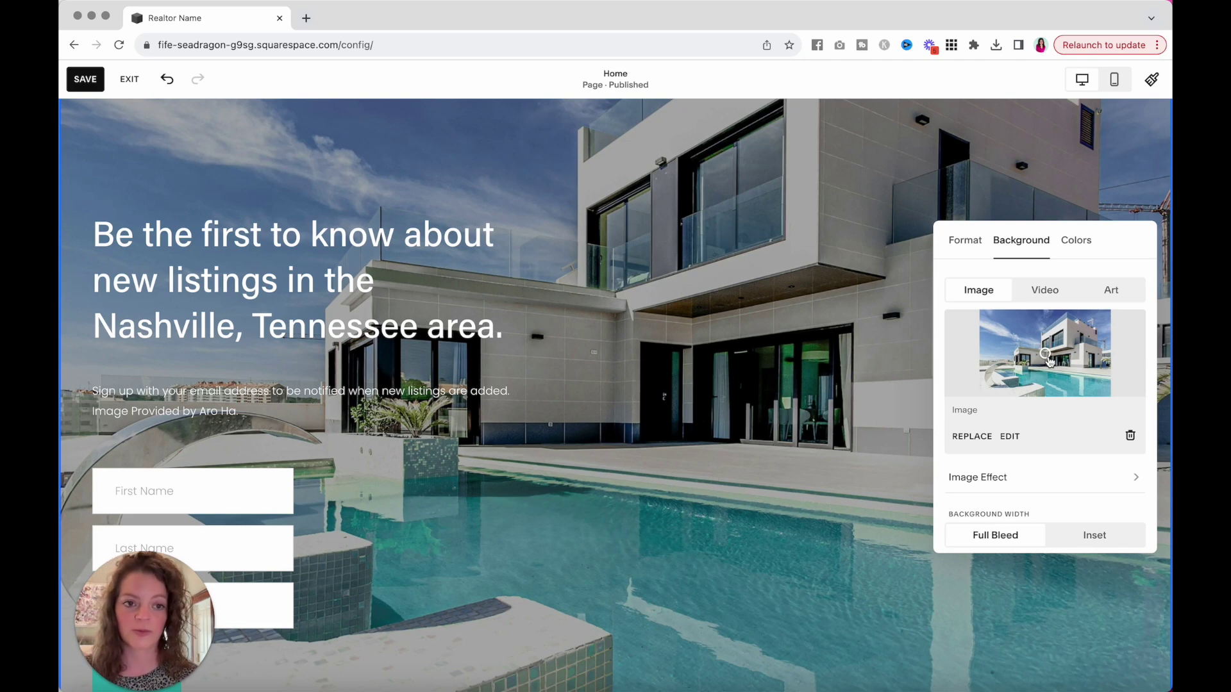
pyautogui.click(1083, 242)
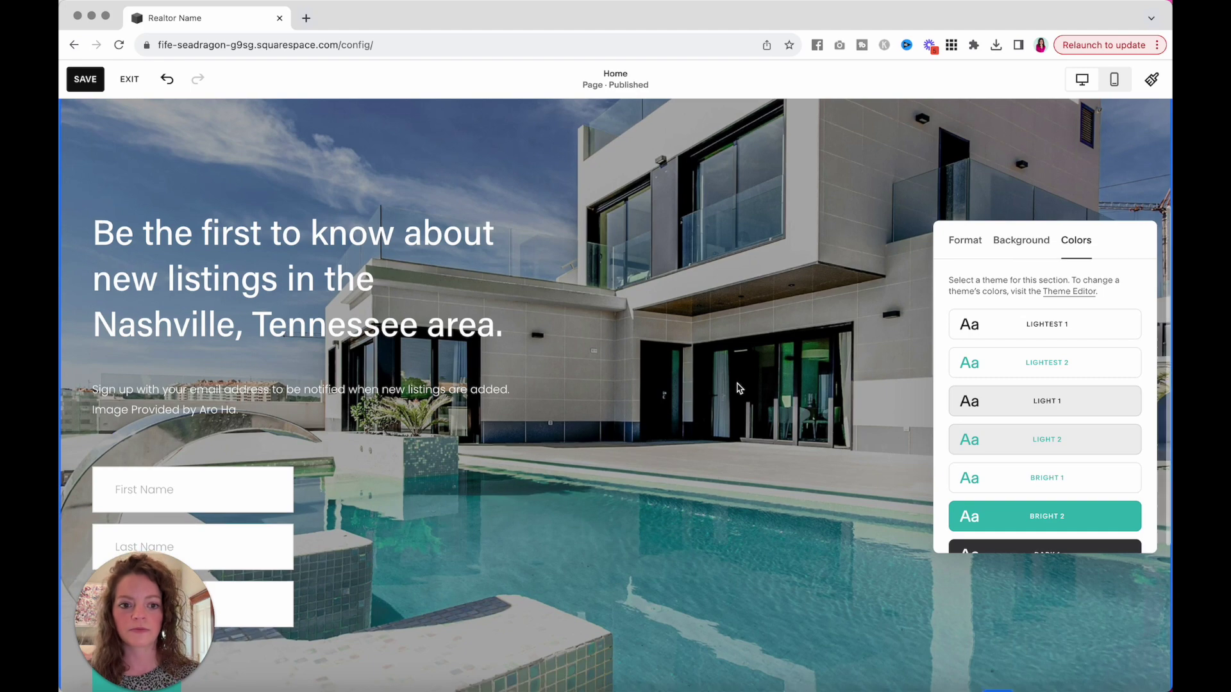
# Try the Bright, Dark and Darkest colour themes on the hero section
pyautogui.scroll(-1, 930, 404)
pyautogui.scroll(-2, 967, 420)
pyautogui.click(1005, 416)
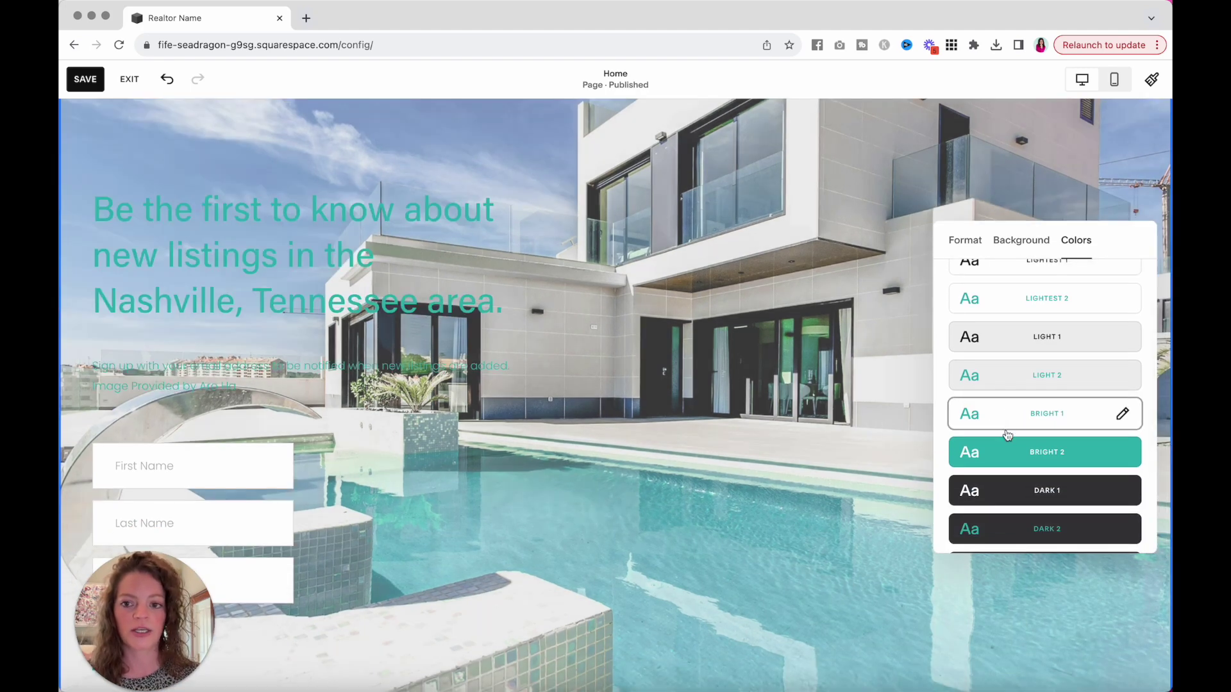
pyautogui.click(1008, 456)
pyautogui.click(1007, 492)
pyautogui.scroll(-2, 1020, 481)
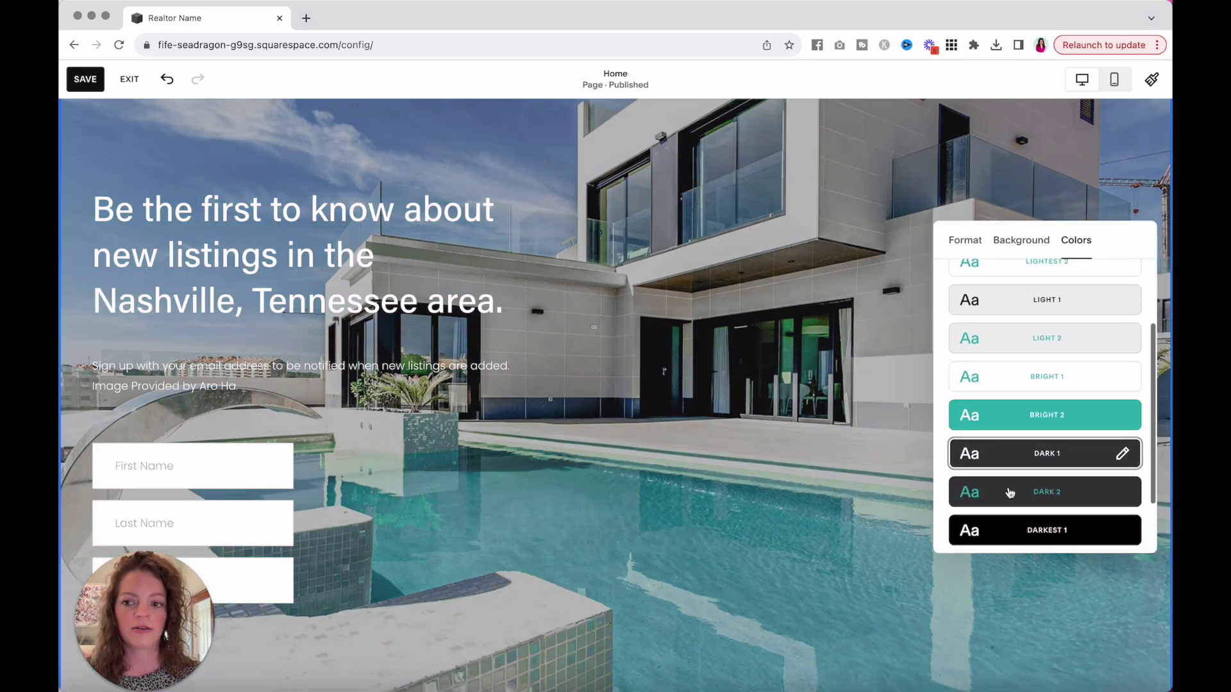
pyautogui.click(1025, 476)
pyautogui.click(1027, 502)
pyautogui.scroll(-2, 1028, 503)
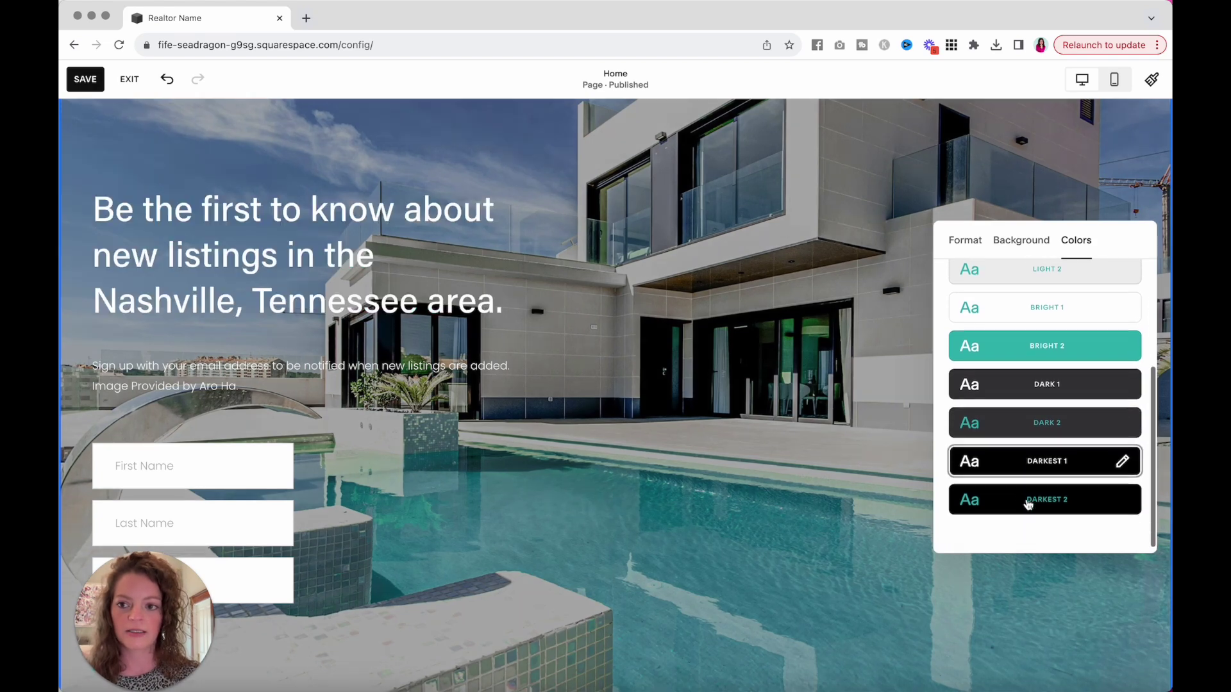
pyautogui.click(1028, 502)
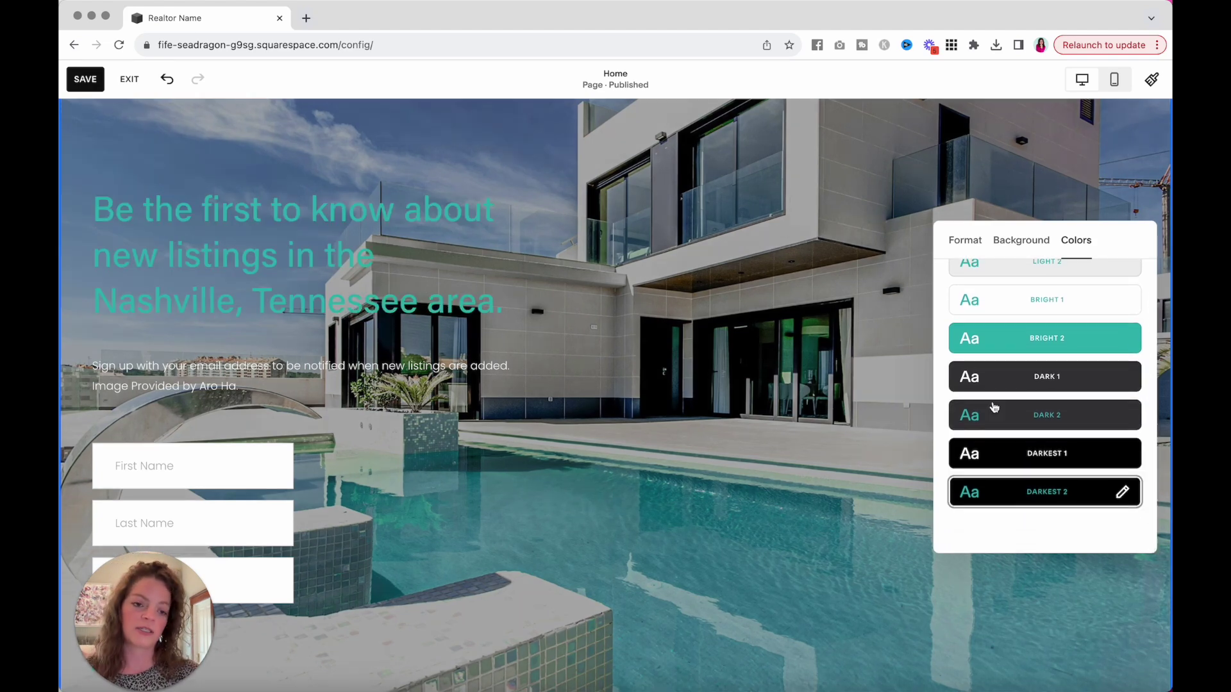
# Compare the Lightest, Light and Bright themes, then settle on Dark 1 with white heading
pyautogui.scroll(5, 1020, 462)
pyautogui.click(1008, 333)
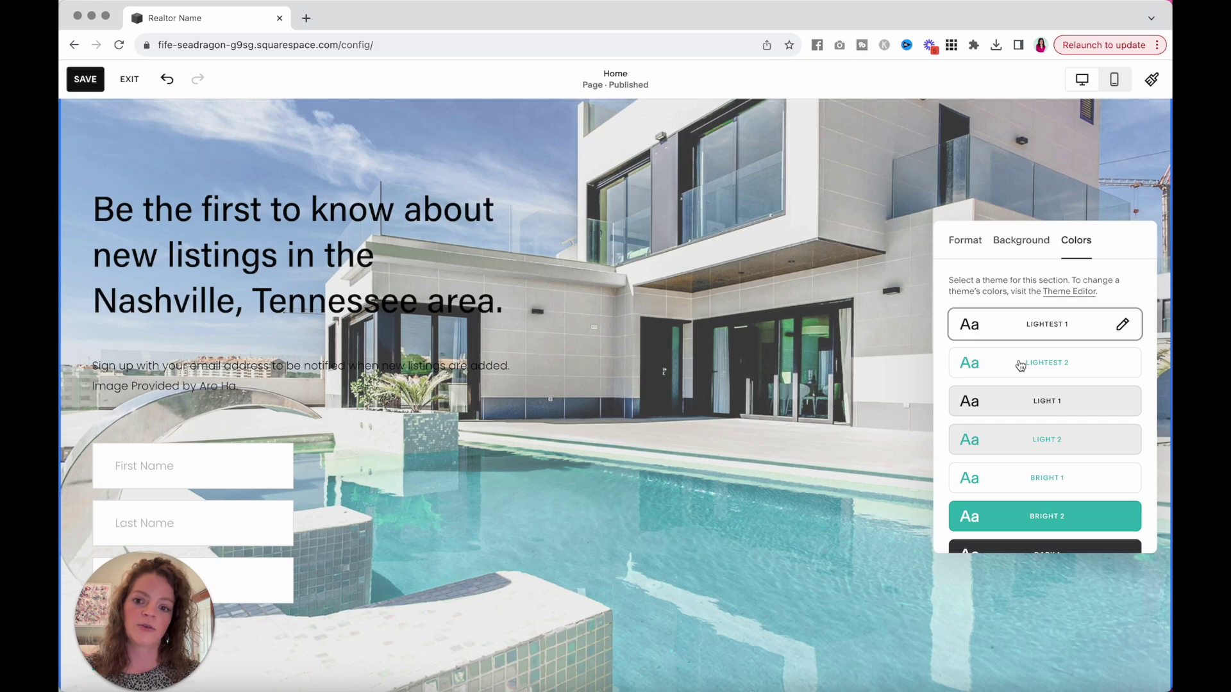
pyautogui.click(1020, 365)
pyautogui.click(1024, 404)
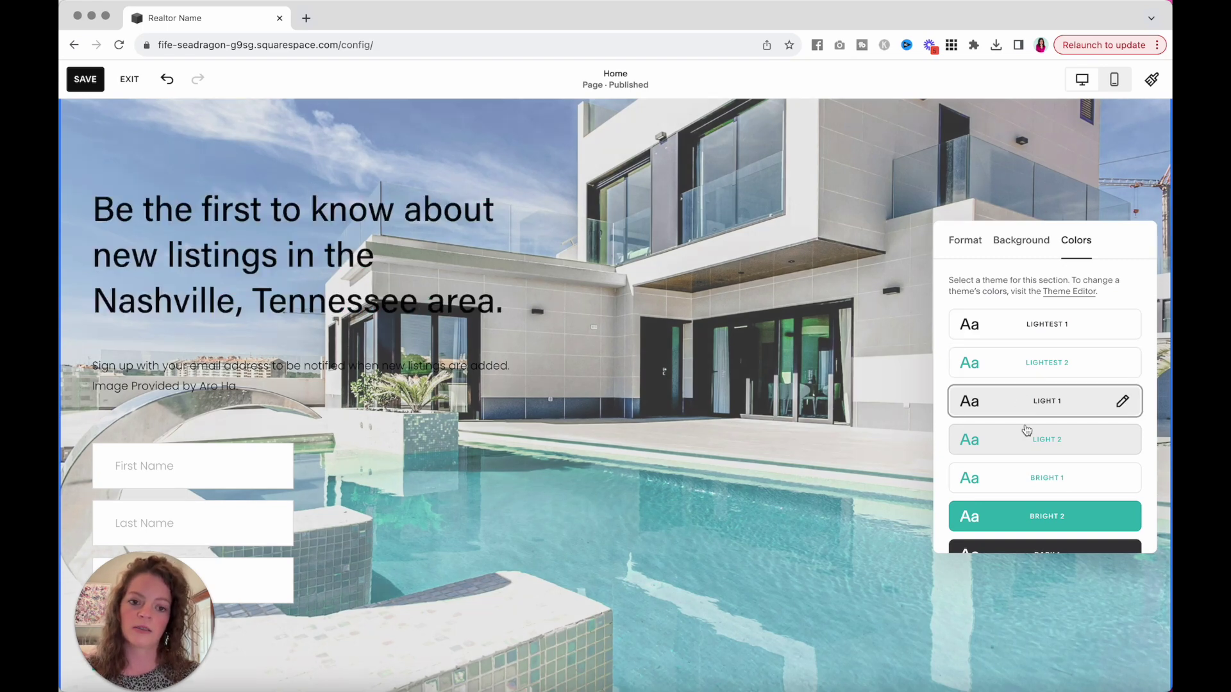
pyautogui.click(1026, 448)
pyautogui.click(1024, 478)
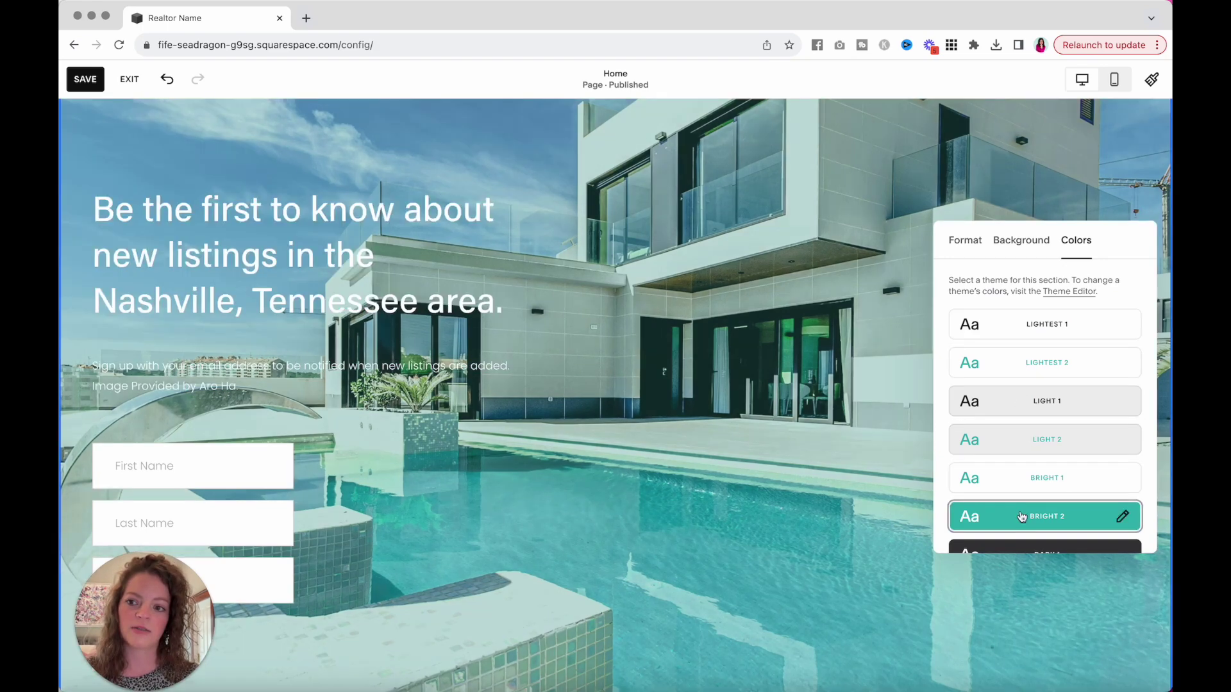
pyautogui.scroll(-2, 1022, 507)
pyautogui.click(1030, 509)
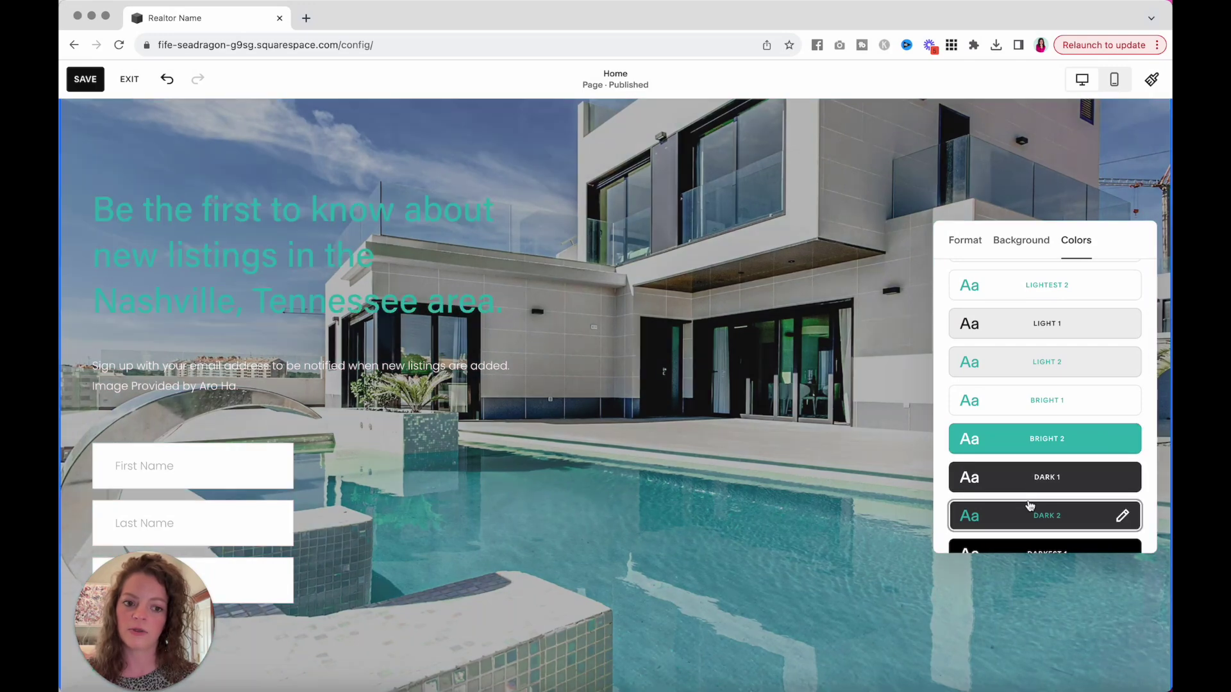
pyautogui.click(1031, 477)
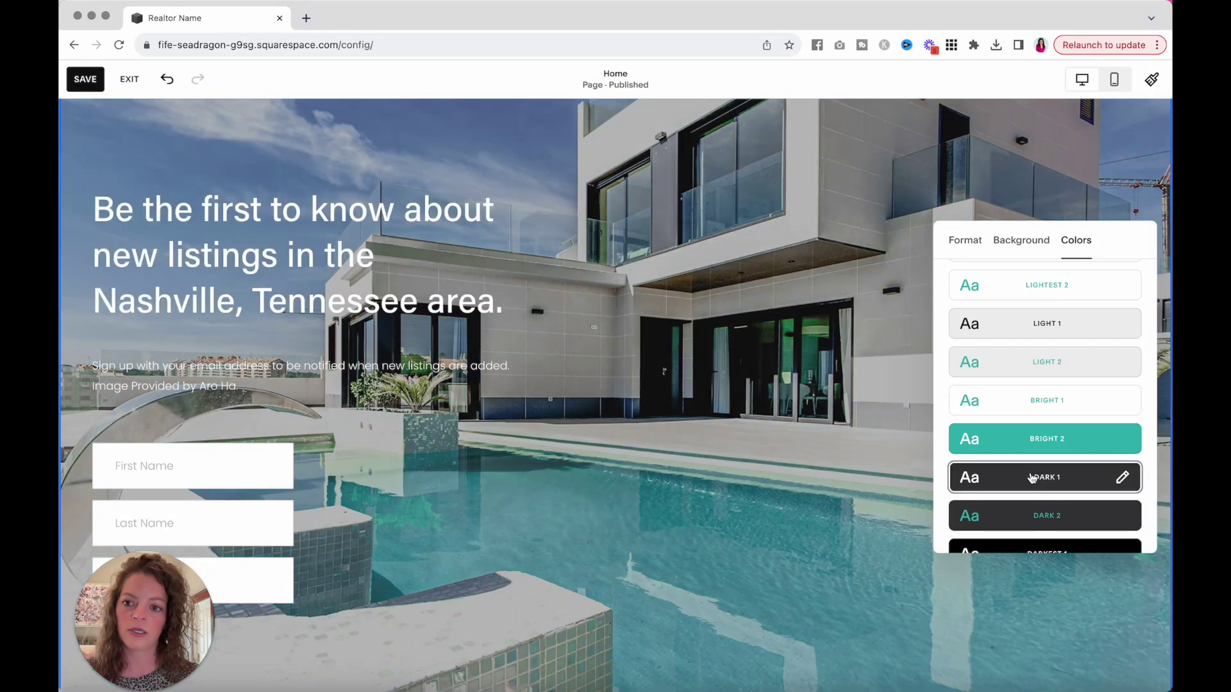
# Raise the background overlay opacity from 25% to 38% to darken the pool-house photo
pyautogui.click(1022, 239)
pyautogui.scroll(-2, 1039, 405)
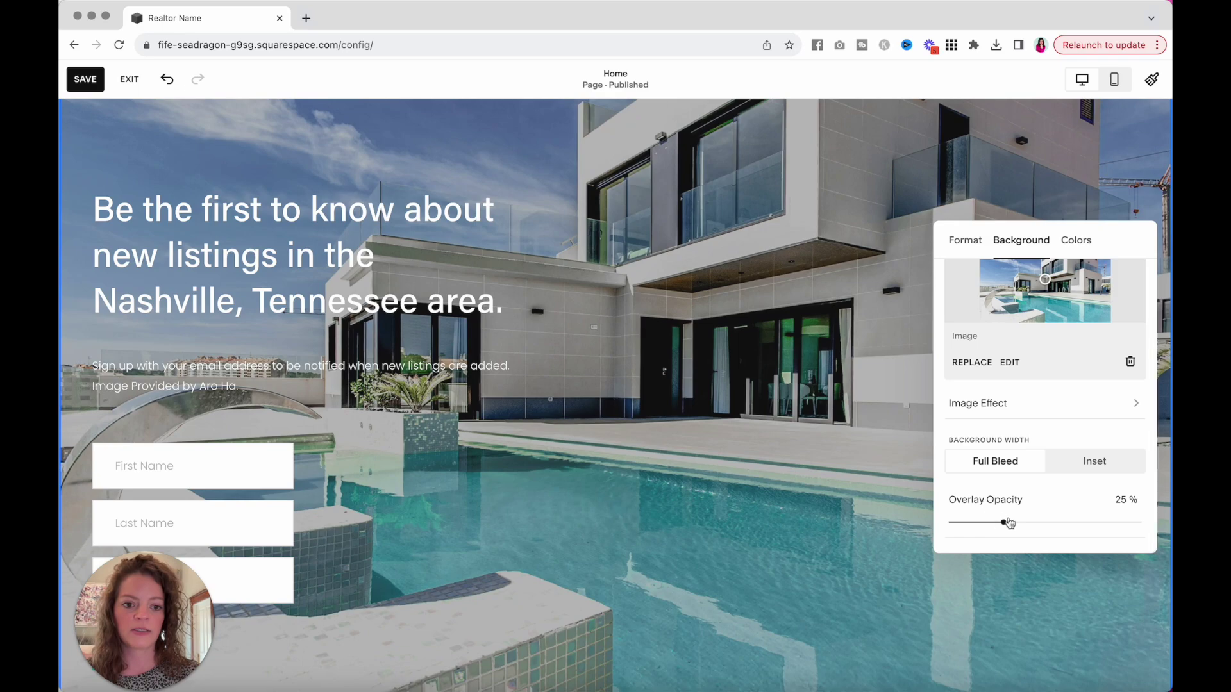
pyautogui.moveTo(1009, 524); pyautogui.dragTo(1030, 540)
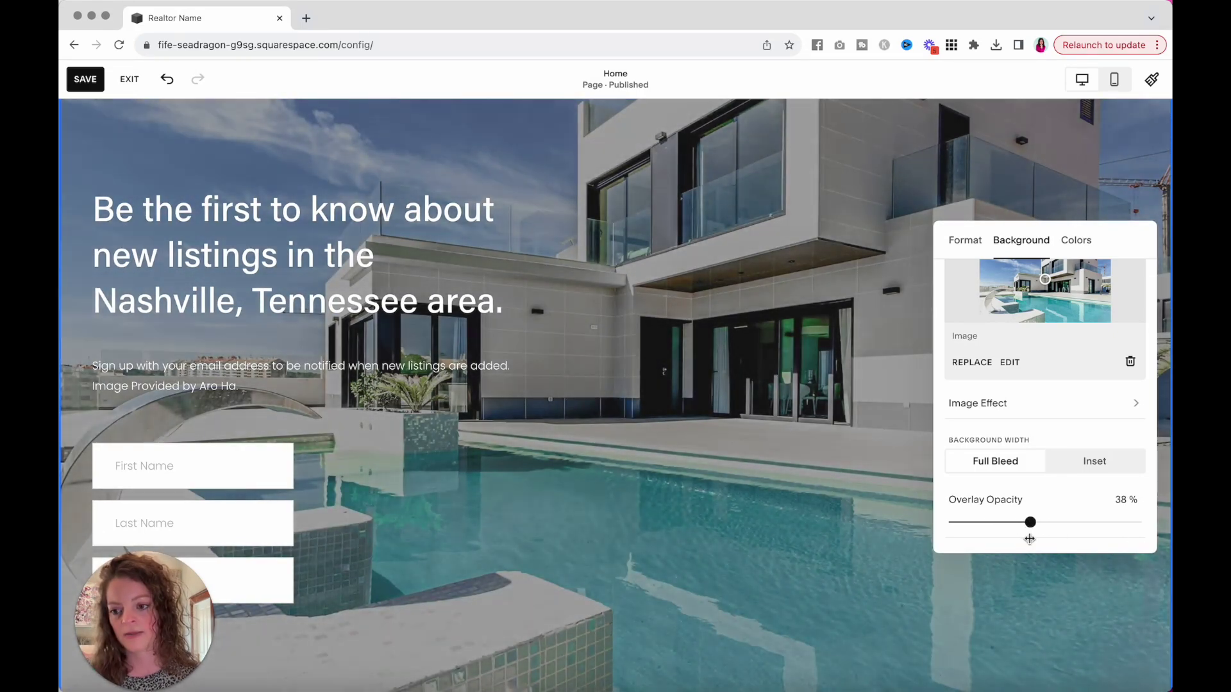
# Close the background panel and review the hero section's format settings
pyautogui.click(746, 398)
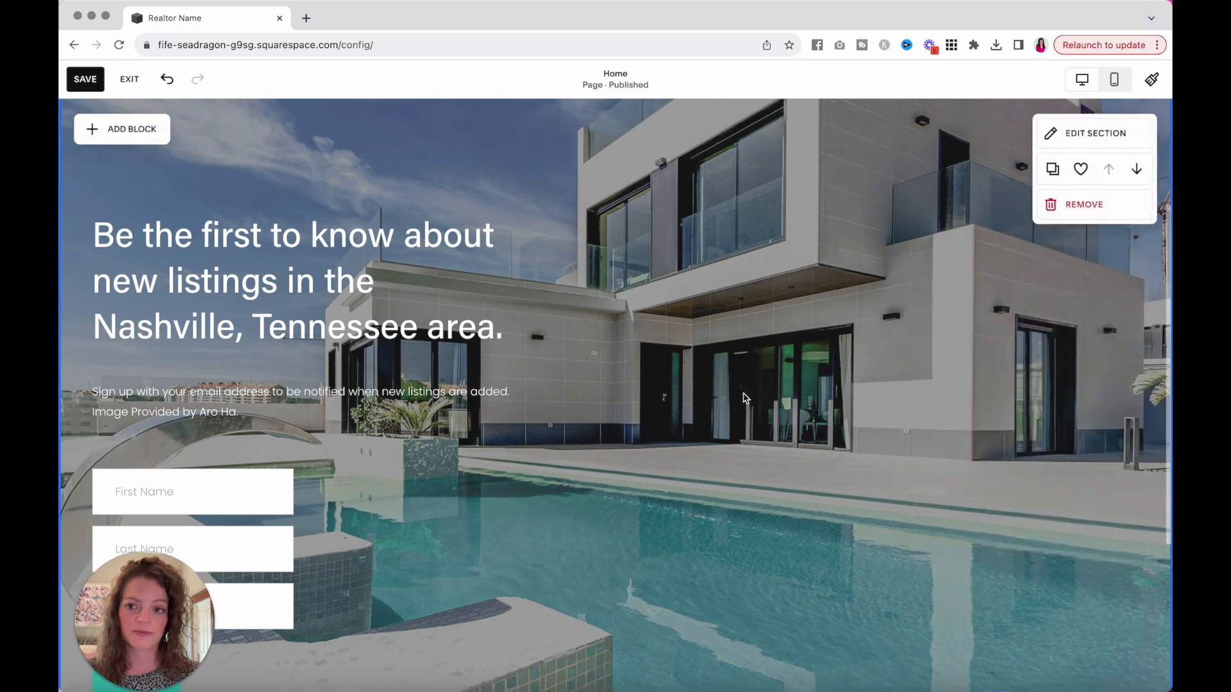
pyautogui.scroll(3, 746, 398)
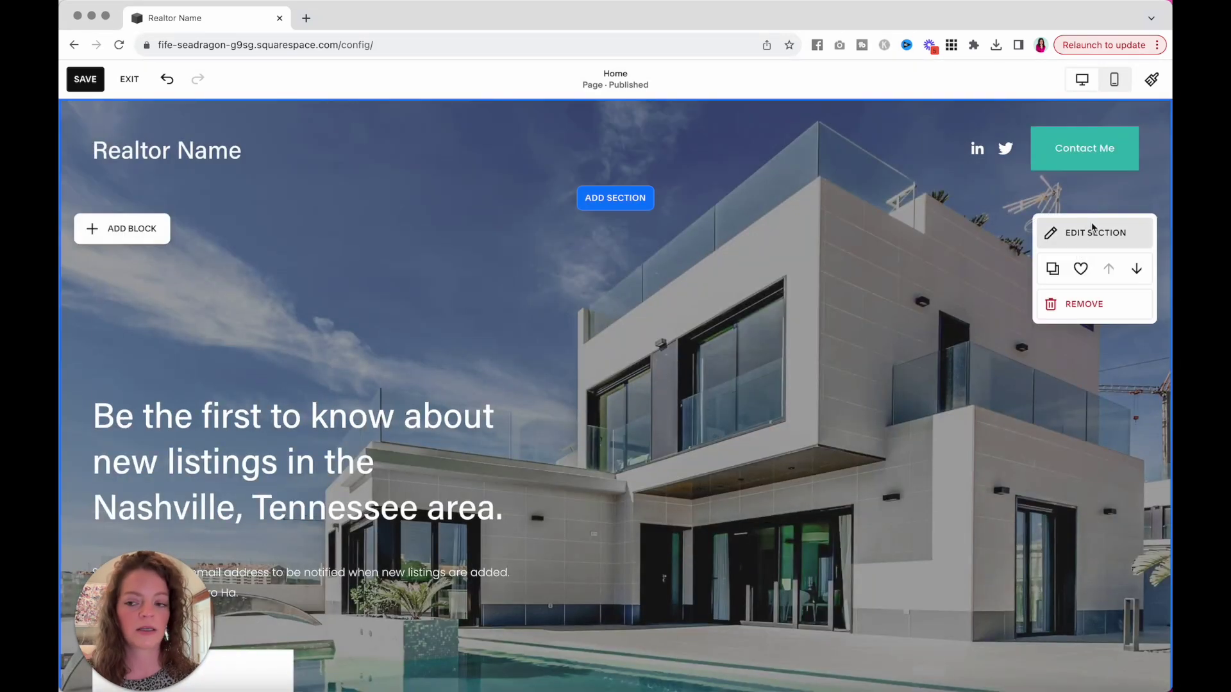
pyautogui.click(1091, 224)
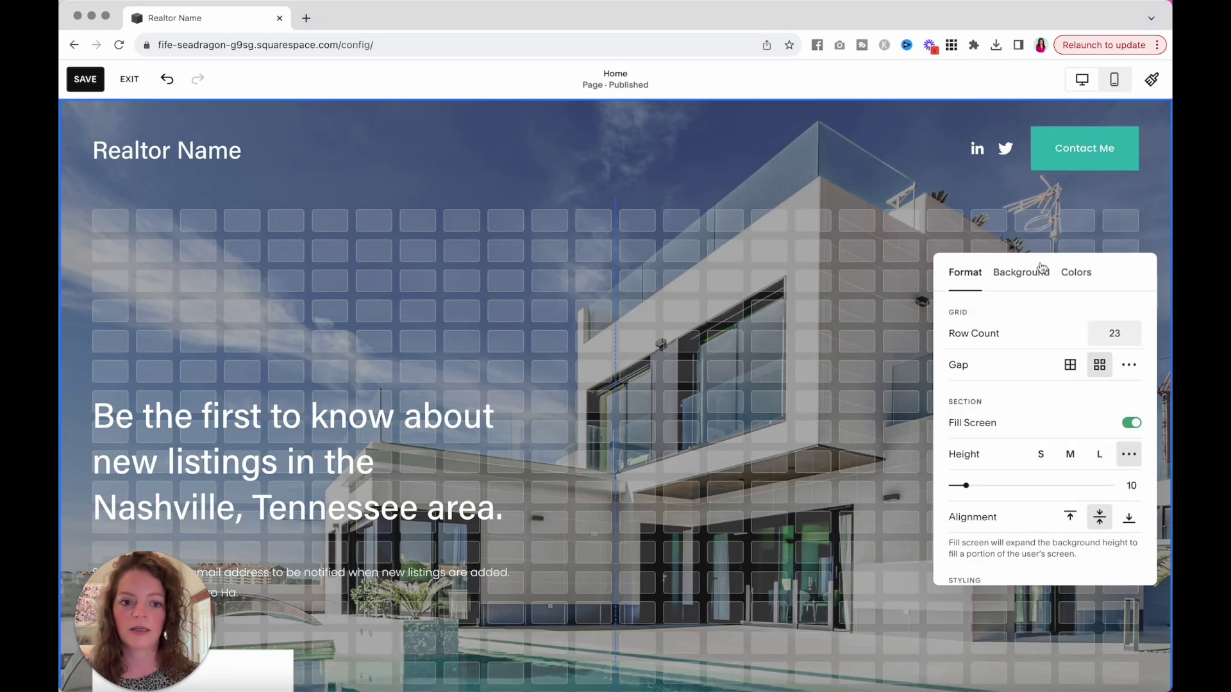
pyautogui.click(719, 367)
# Resize the heading text block and drag it up toward the Realtor Name header
pyautogui.scroll(-2, 407, 365)
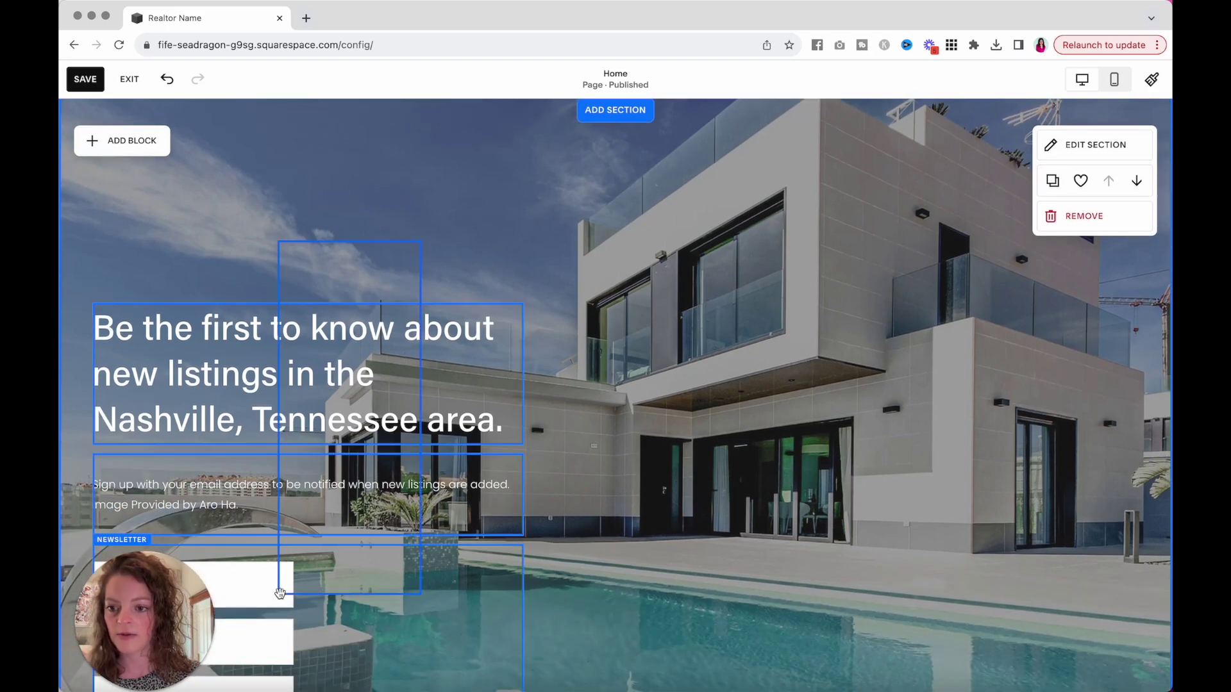
pyautogui.moveTo(280, 593); pyautogui.dragTo(273, 659)
pyautogui.scroll(2, 274, 641)
pyautogui.moveTo(275, 517); pyautogui.dragTo(278, 388)
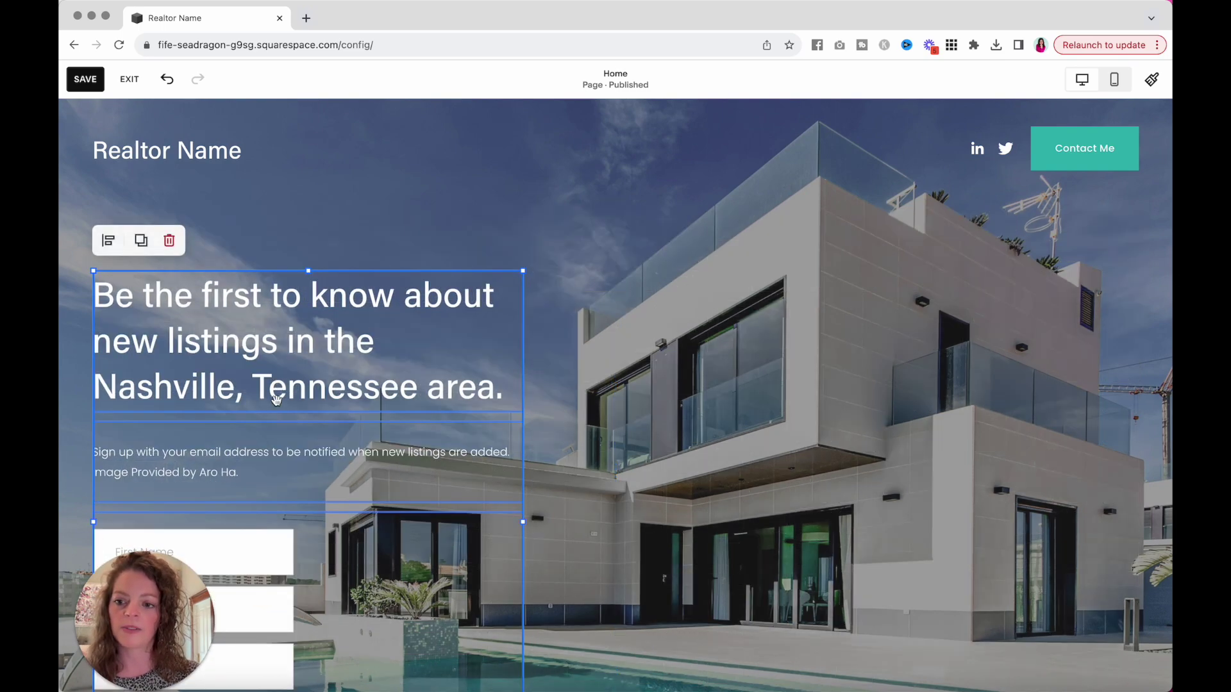
pyautogui.scroll(-4, 277, 400)
pyautogui.click(987, 606)
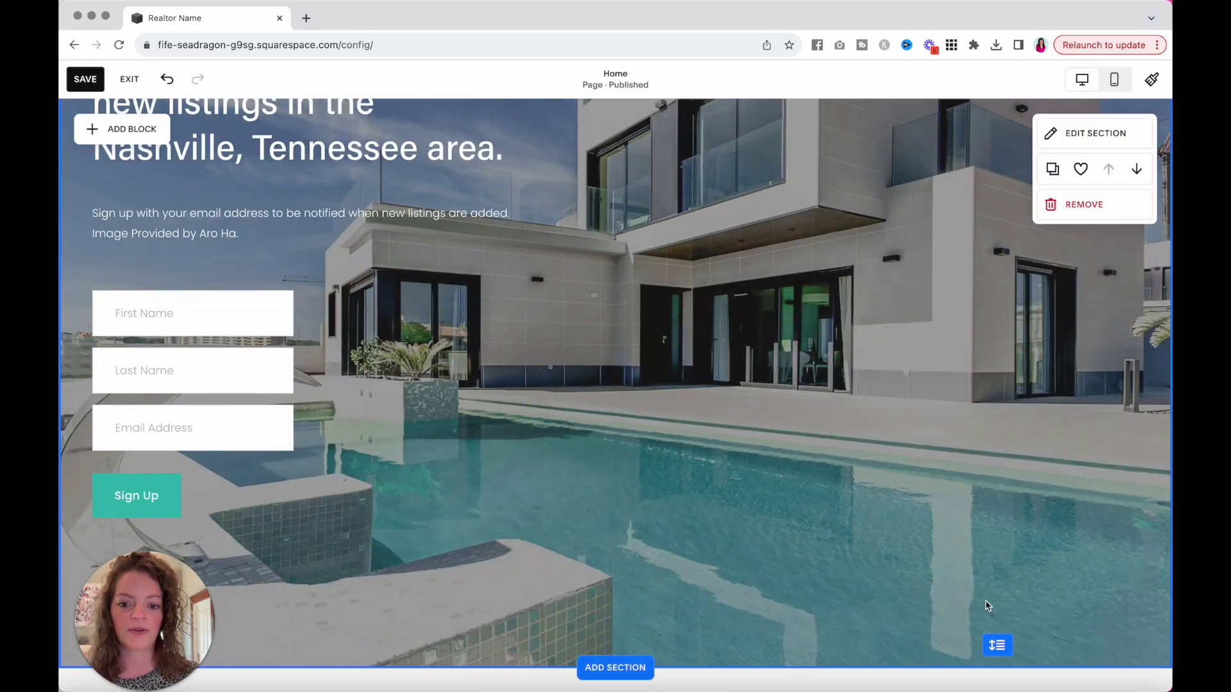
# Shorten the hero section and move the heading, text and sign-up form higher
pyautogui.moveTo(997, 644); pyautogui.dragTo(998, 535)
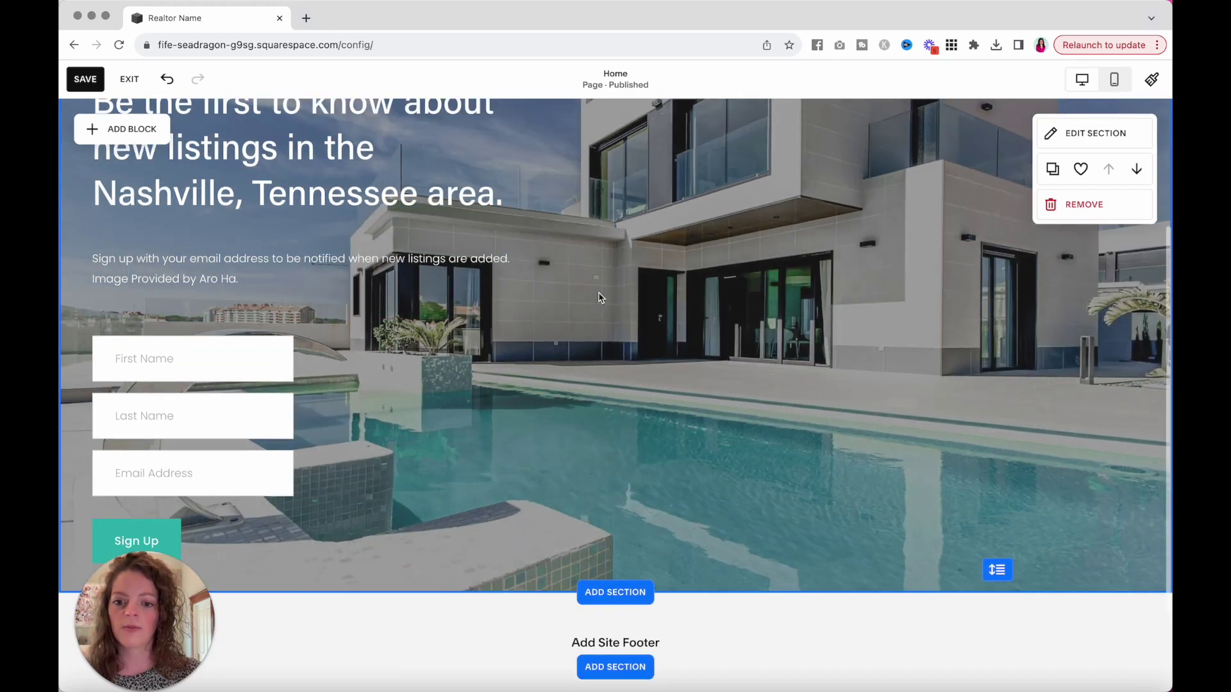
pyautogui.scroll(3, 600, 297)
pyautogui.moveTo(277, 553); pyautogui.dragTo(277, 494)
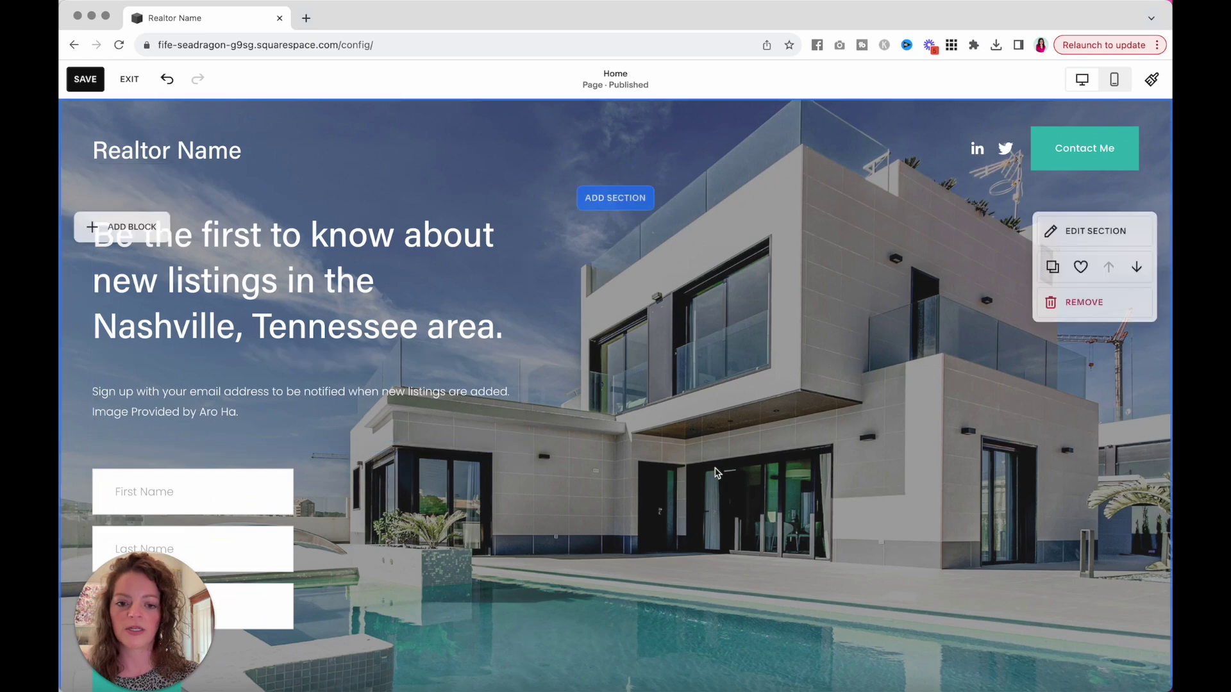
pyautogui.scroll(-5, 717, 473)
pyautogui.moveTo(995, 550)
pyautogui.mouseDown()
pyautogui.moveTo(997, 431)
pyautogui.moveTo(998, 551)
pyautogui.mouseUp()
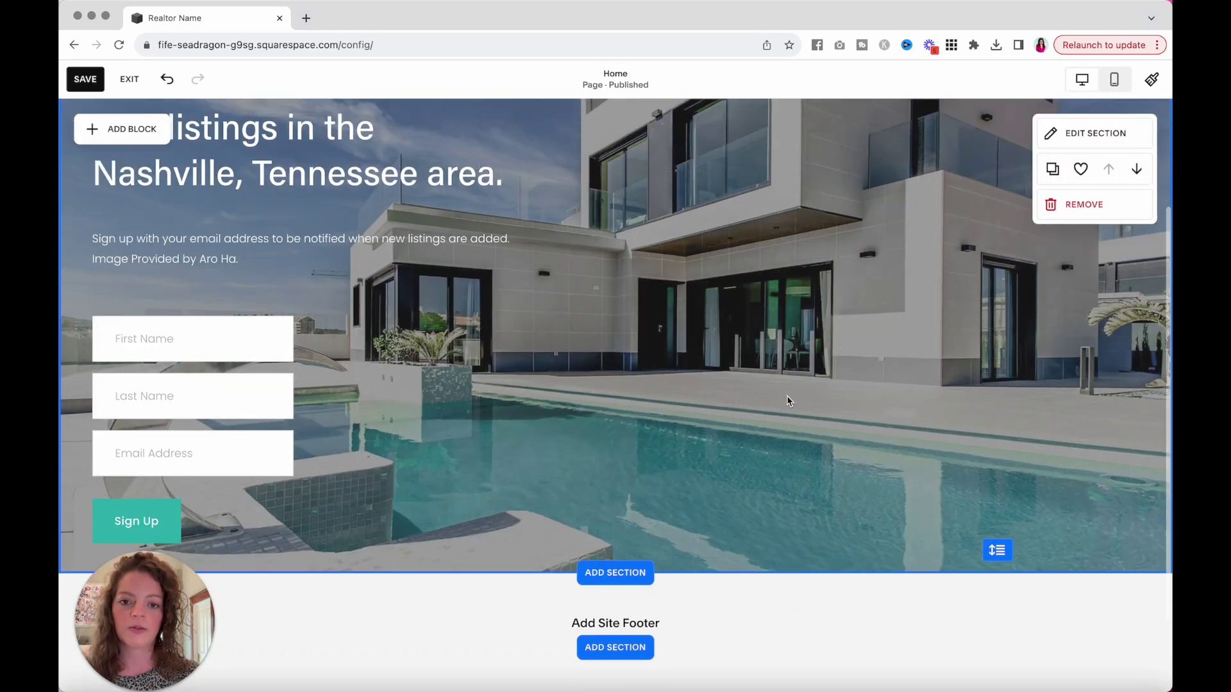
pyautogui.scroll(3, 787, 395)
# Save the Home page edits, preview the site full-screen, then leave the preview
pyautogui.click(85, 79)
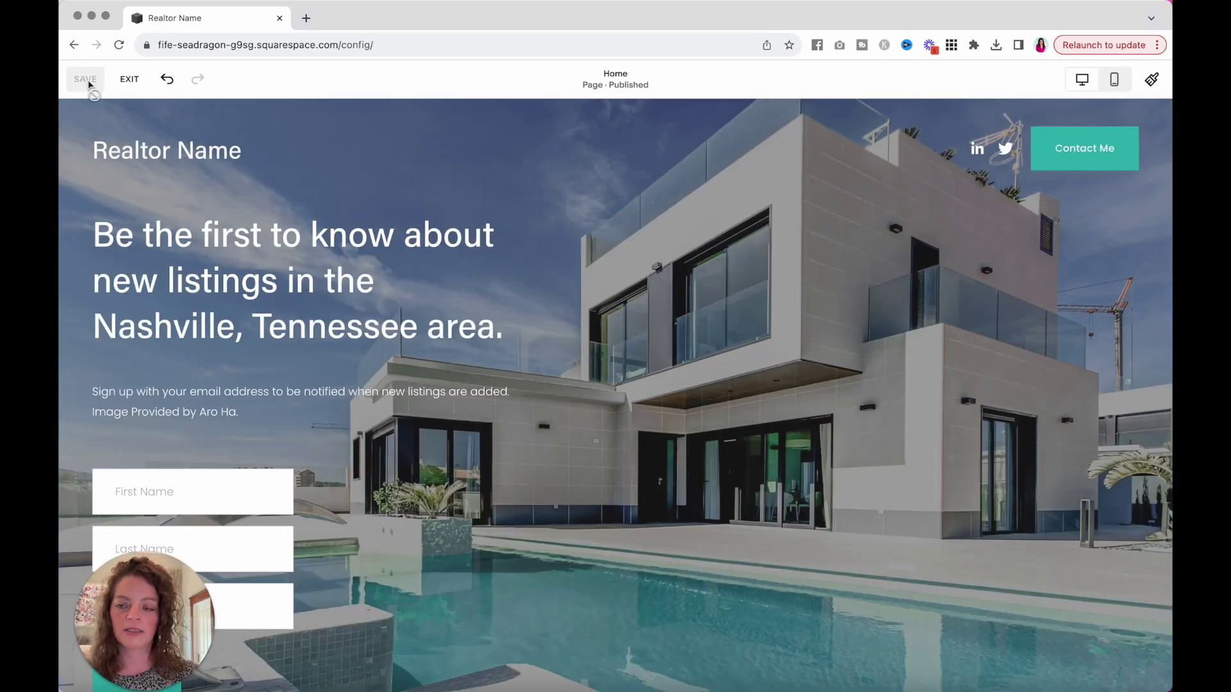
pyautogui.click(128, 85)
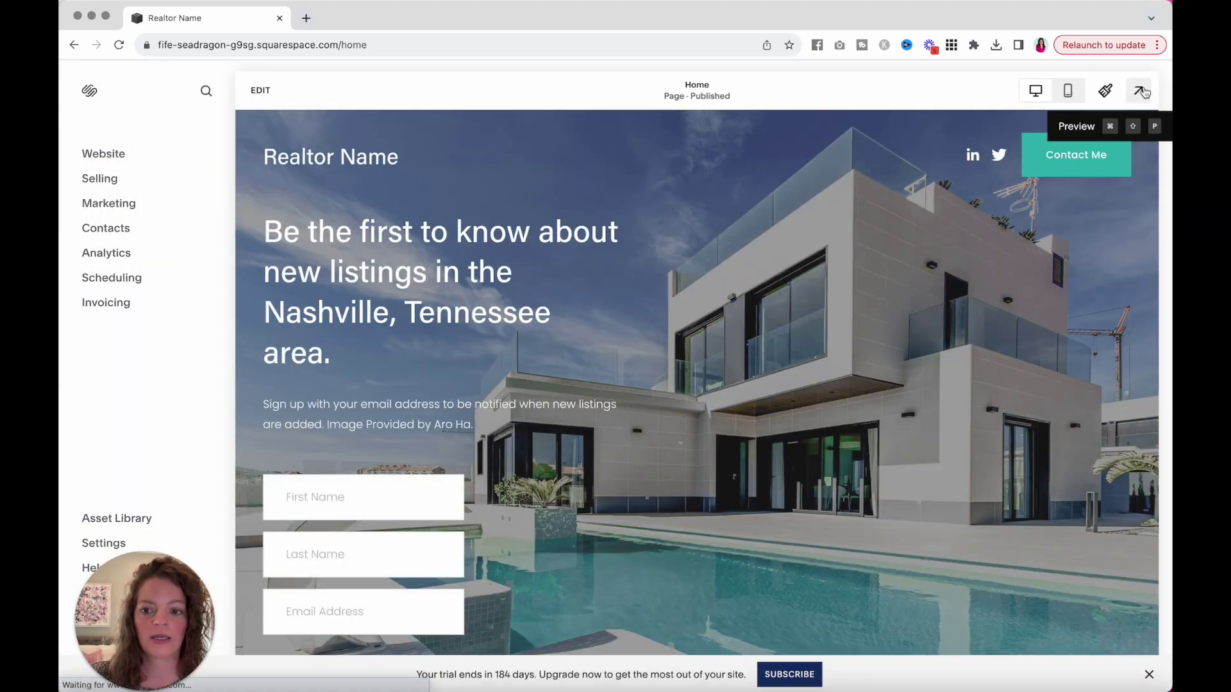
pyautogui.click(1142, 90)
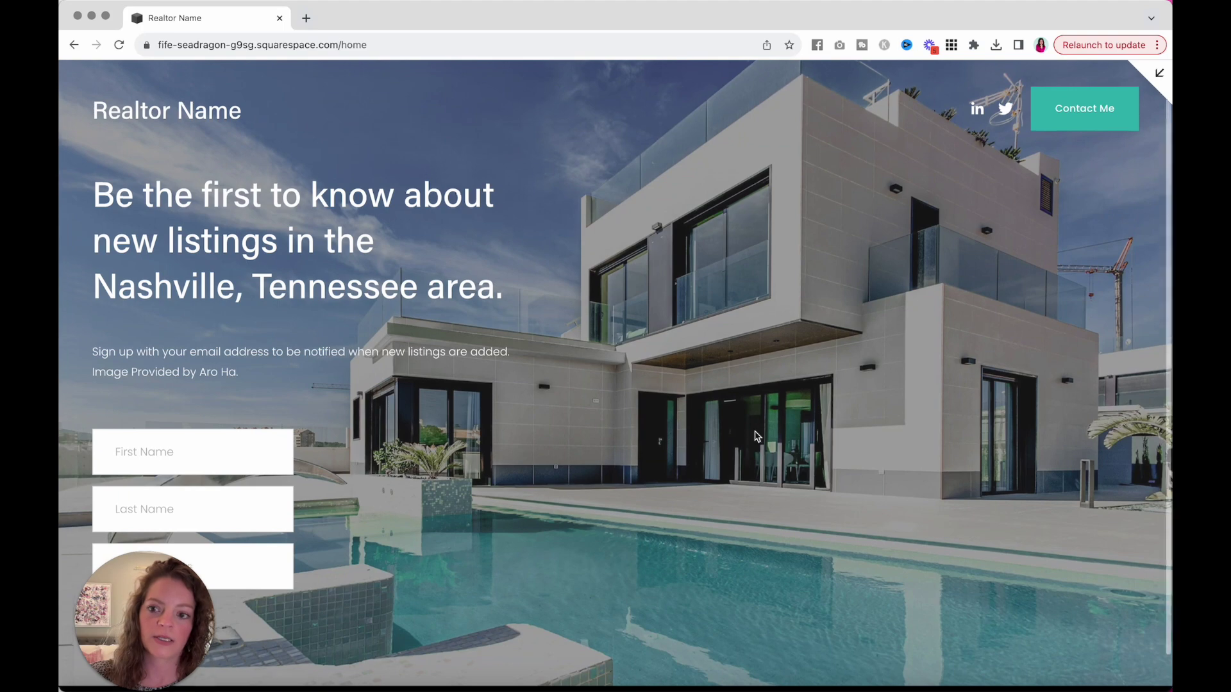
pyautogui.scroll(-1, 865, 334)
pyautogui.scroll(1, 993, 244)
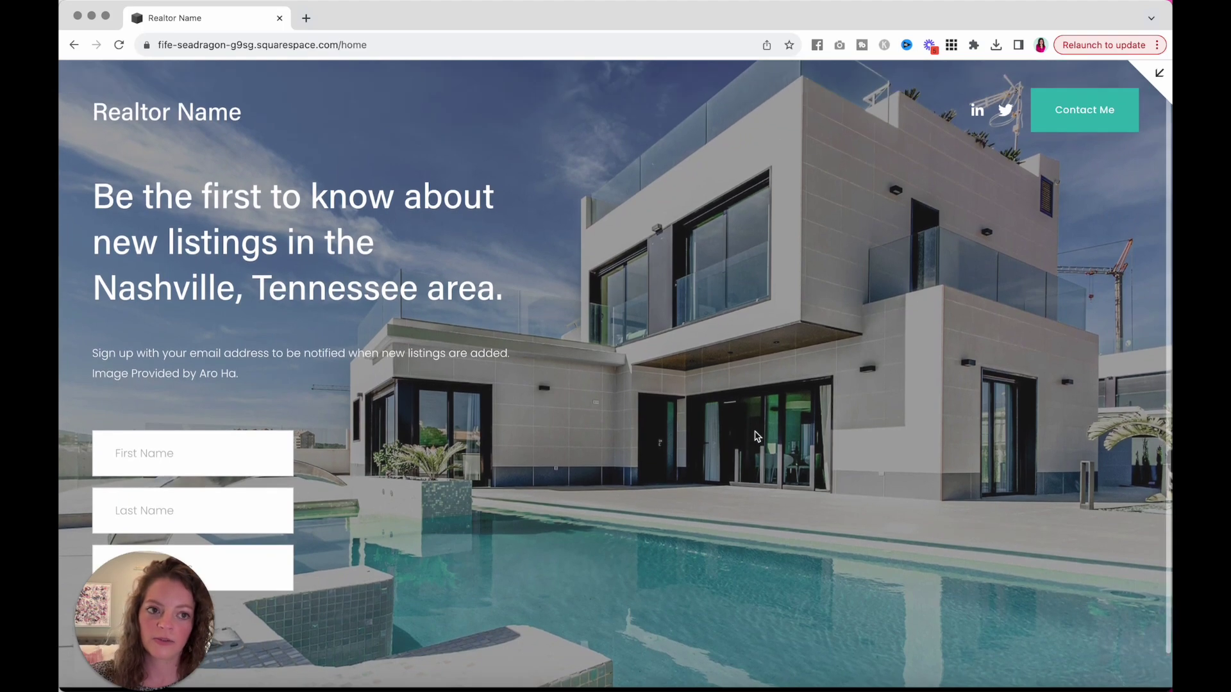
pyautogui.click(1158, 74)
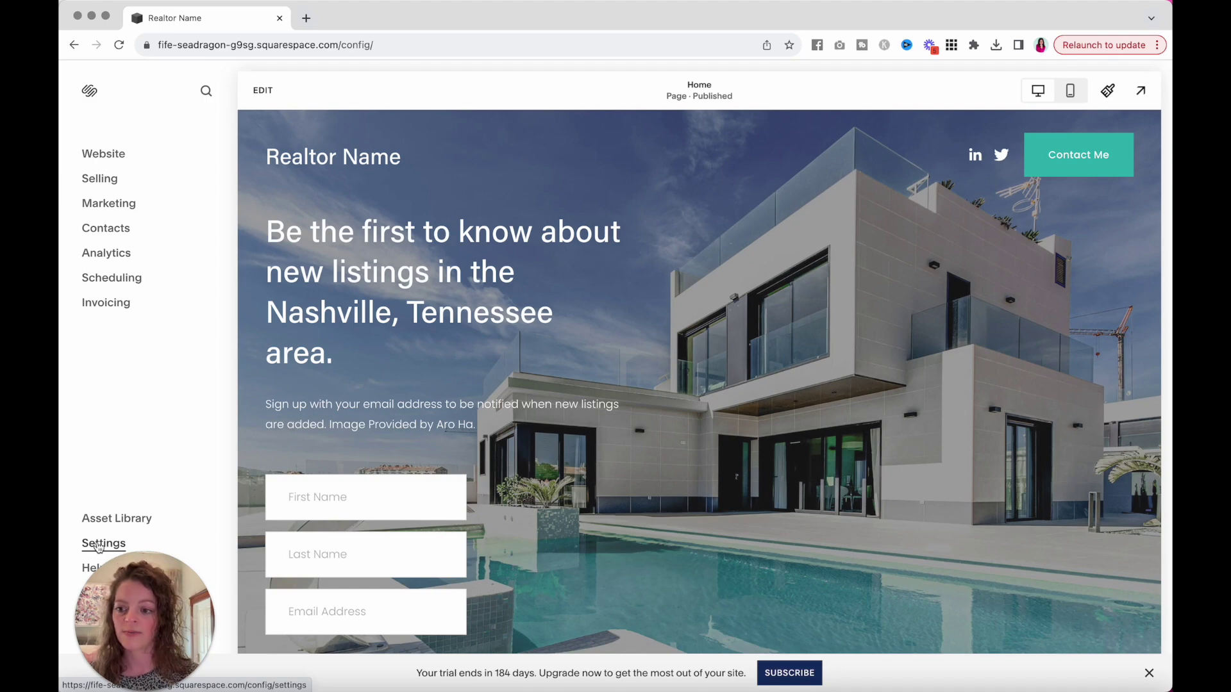
pyautogui.click(98, 545)
pyautogui.click(120, 186)
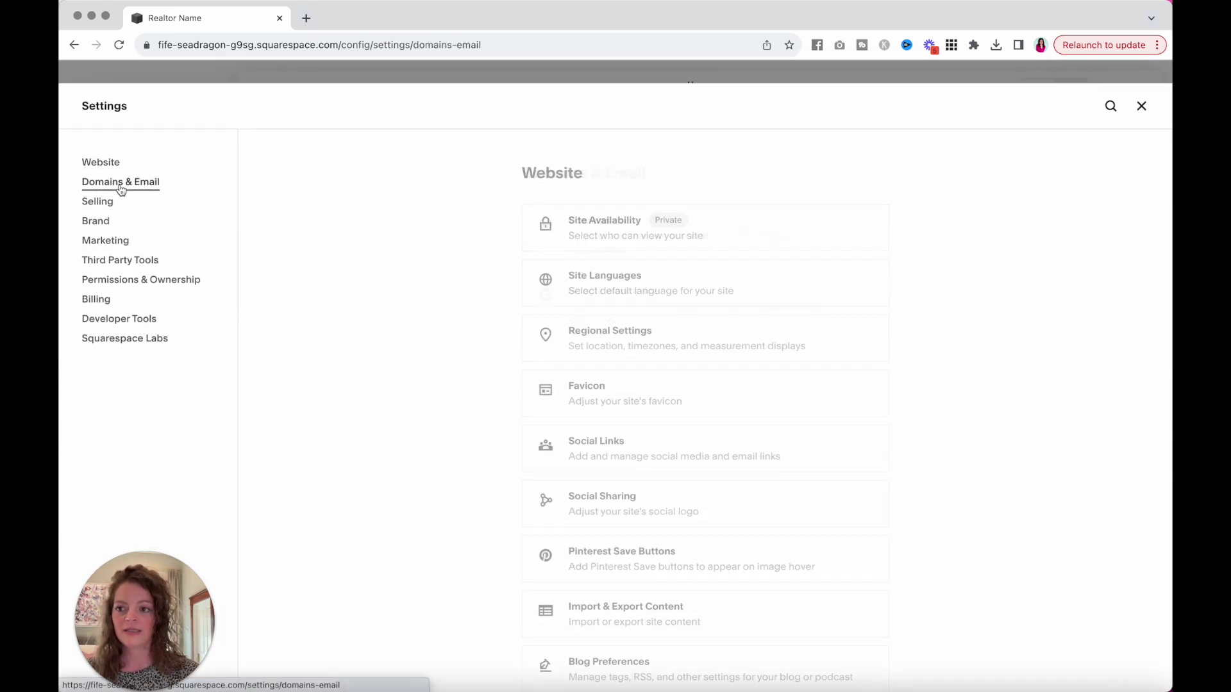
pyautogui.click(654, 232)
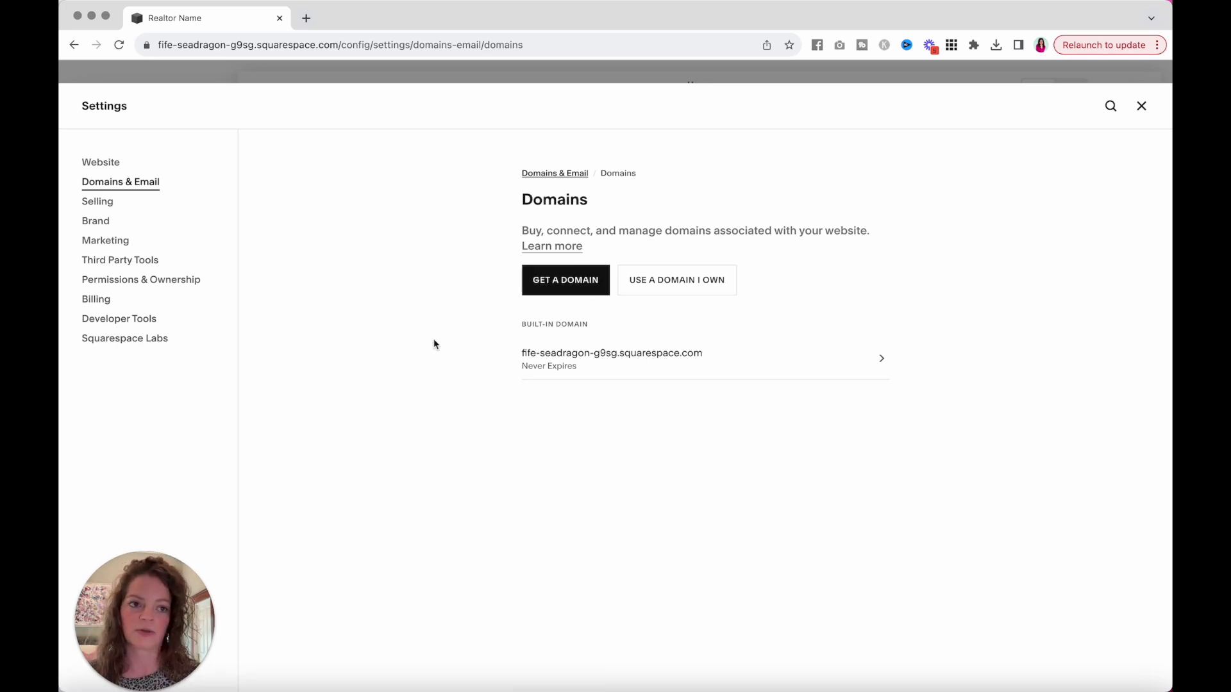
pyautogui.click(1144, 107)
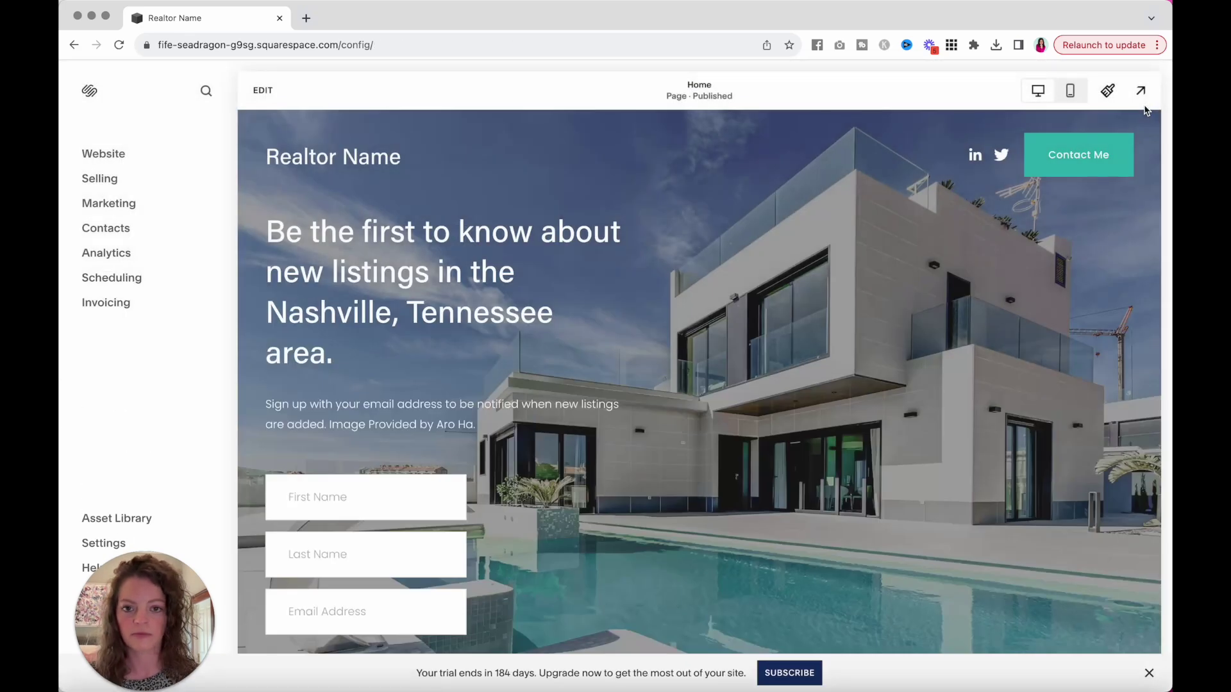